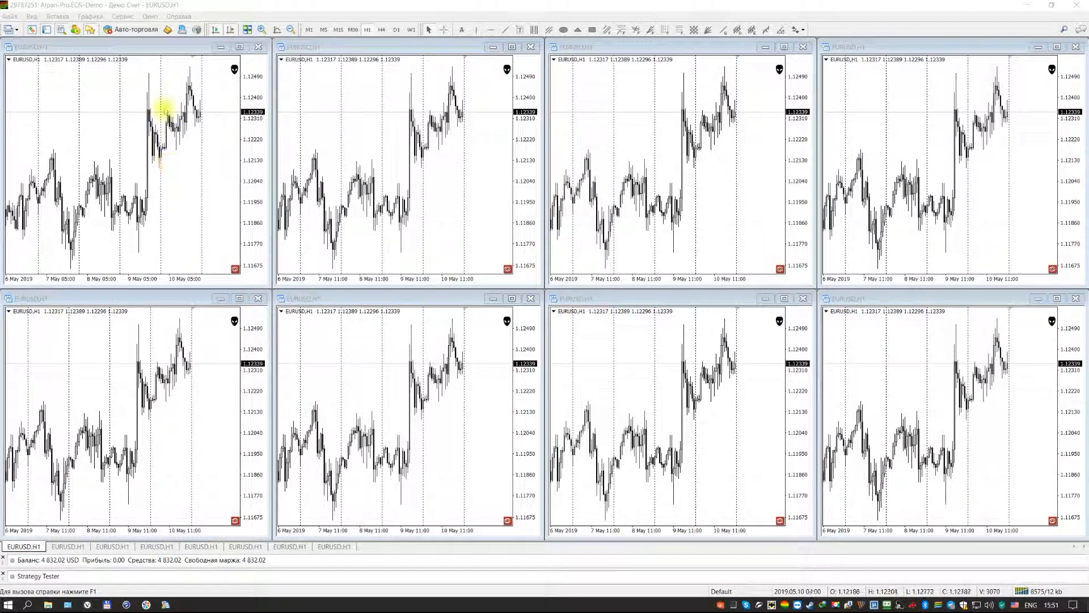
# Draw a rising trend line on the first chart, copy it higher, then flatten the lower line's right end.
pyautogui.click(170, 157)
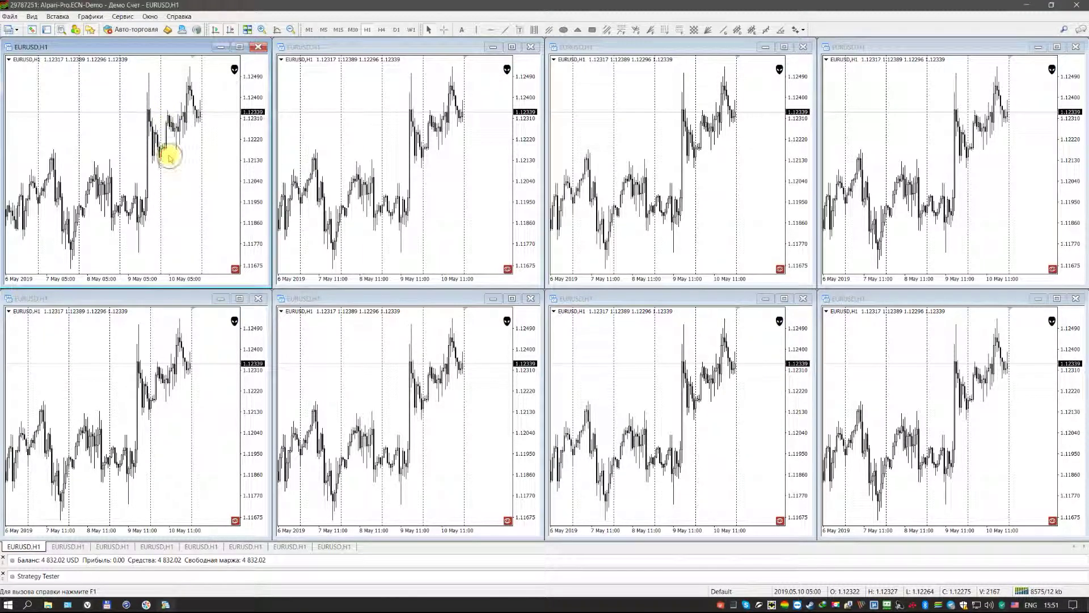
pyautogui.click(505, 31)
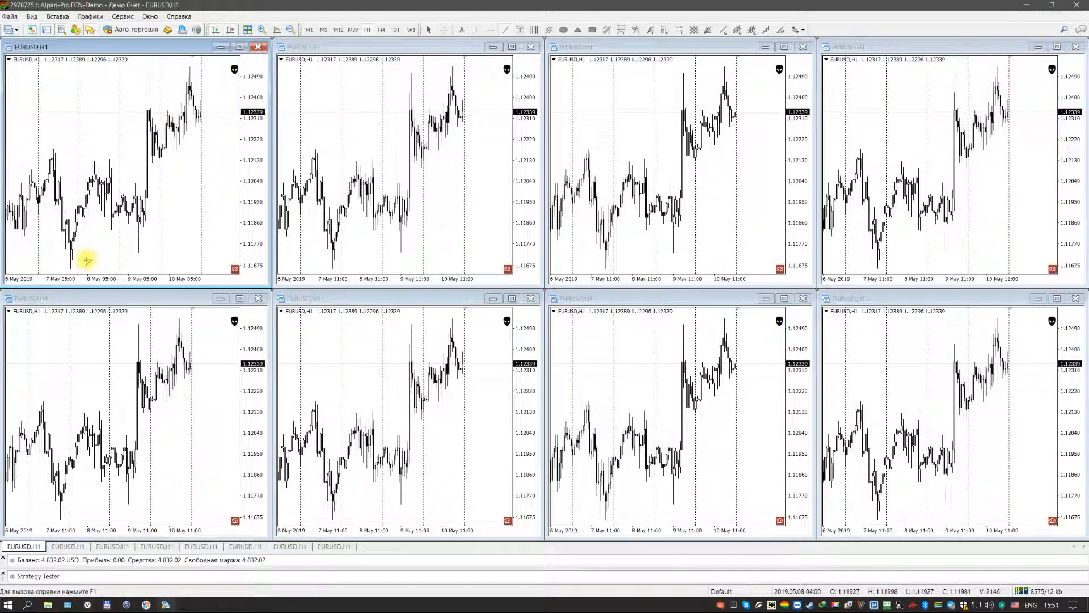
pyautogui.moveTo(86, 259); pyautogui.dragTo(174, 175)
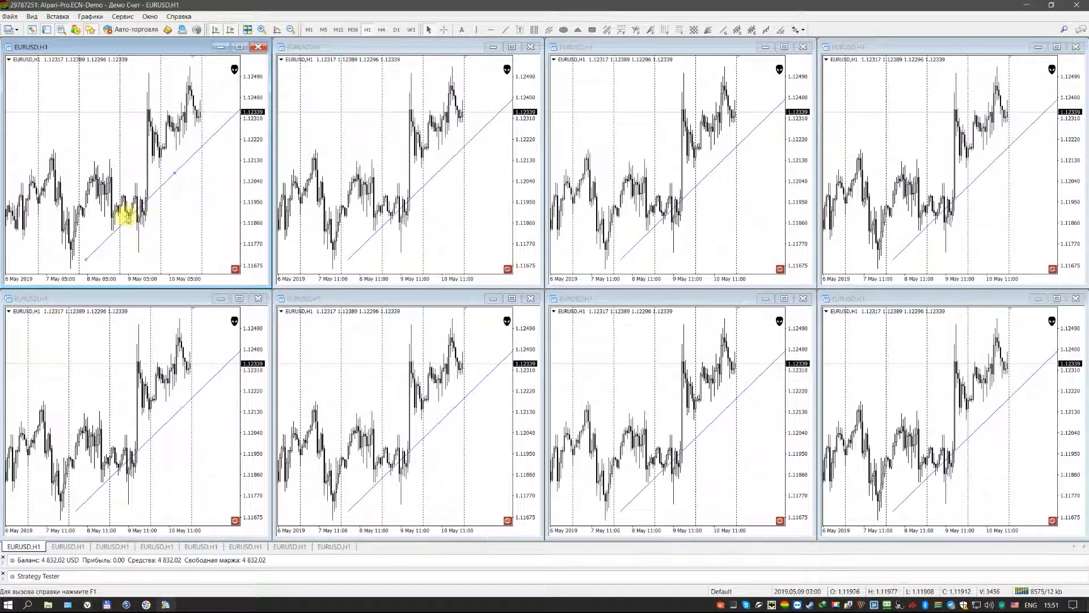
pyautogui.moveTo(129, 214)
pyautogui.mouseDown()
pyautogui.moveTo(104, 188)
pyautogui.moveTo(135, 219)
pyautogui.mouseUp()
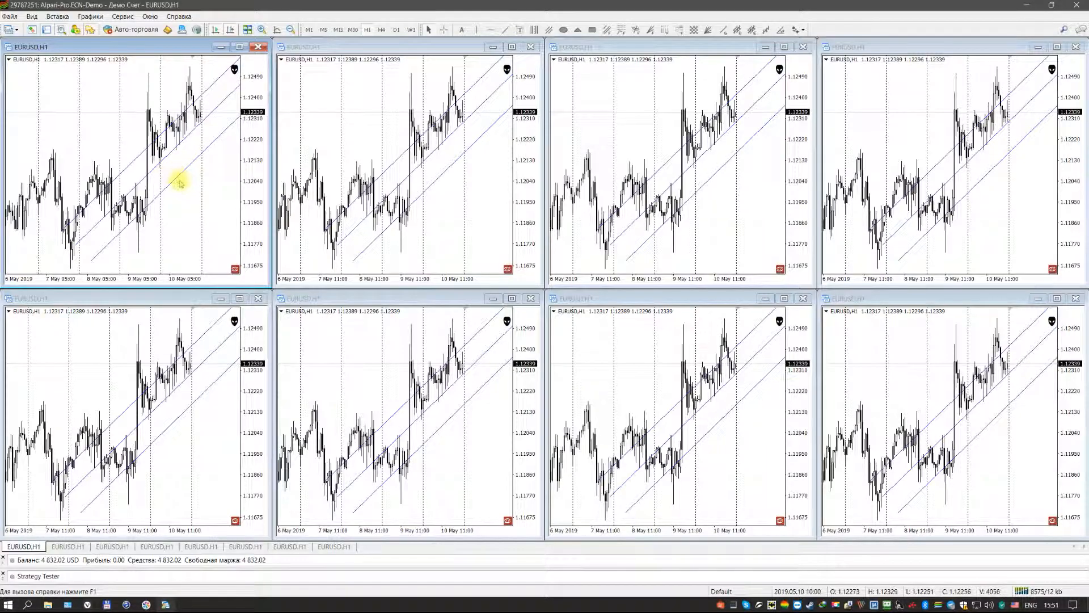
pyautogui.moveTo(180, 176); pyautogui.dragTo(192, 206)
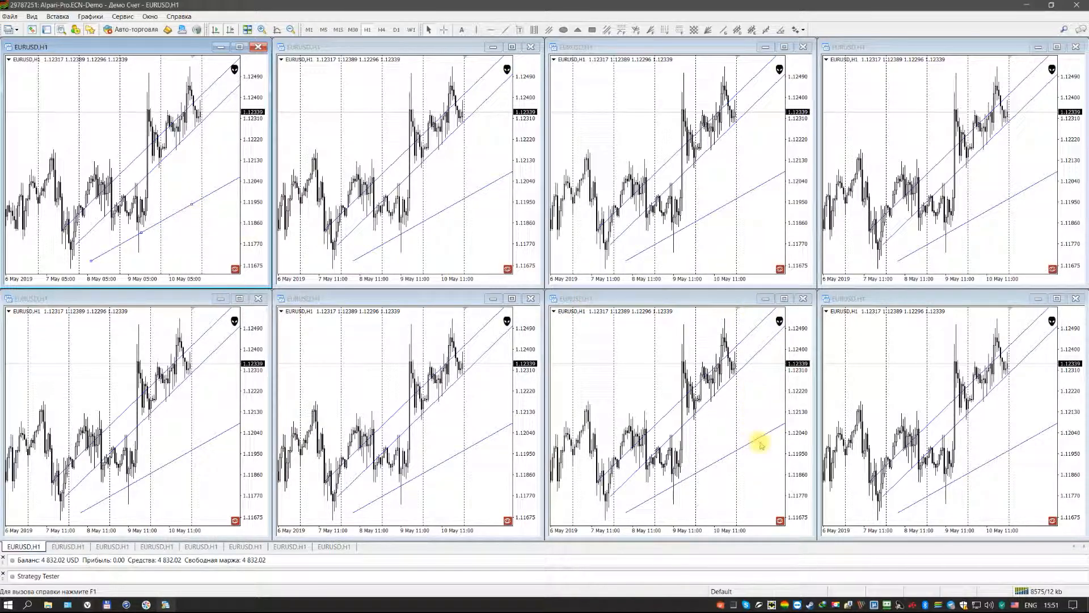
# Drag the lower trend line's endpoints on the third-column charts until it runs parallel to the upper line.
pyautogui.click(757, 441)
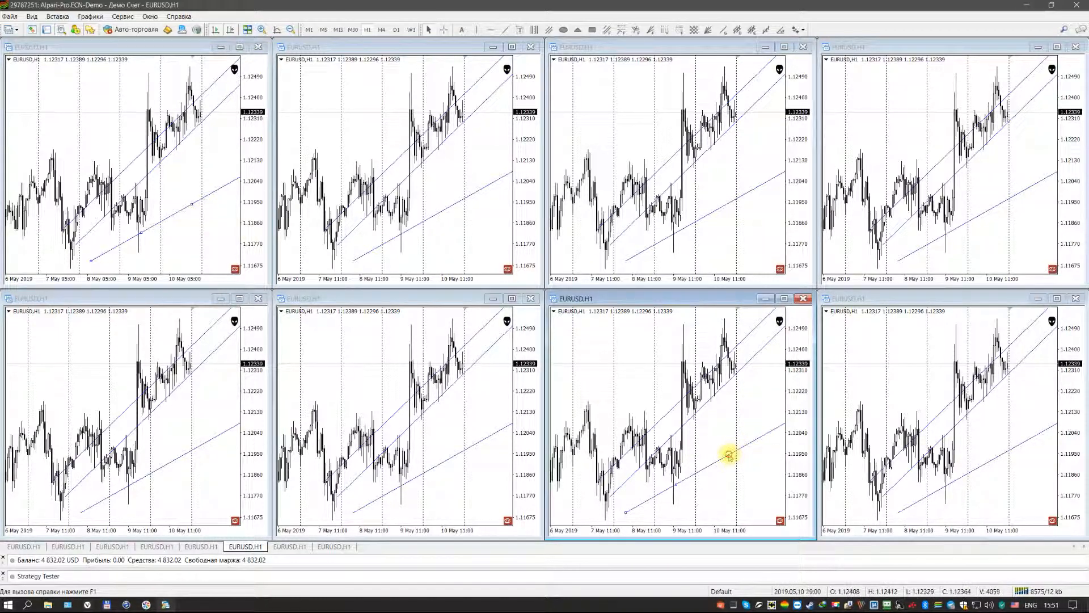
pyautogui.moveTo(730, 451)
pyautogui.mouseDown()
pyautogui.moveTo(715, 423)
pyautogui.moveTo(728, 439)
pyautogui.mouseUp()
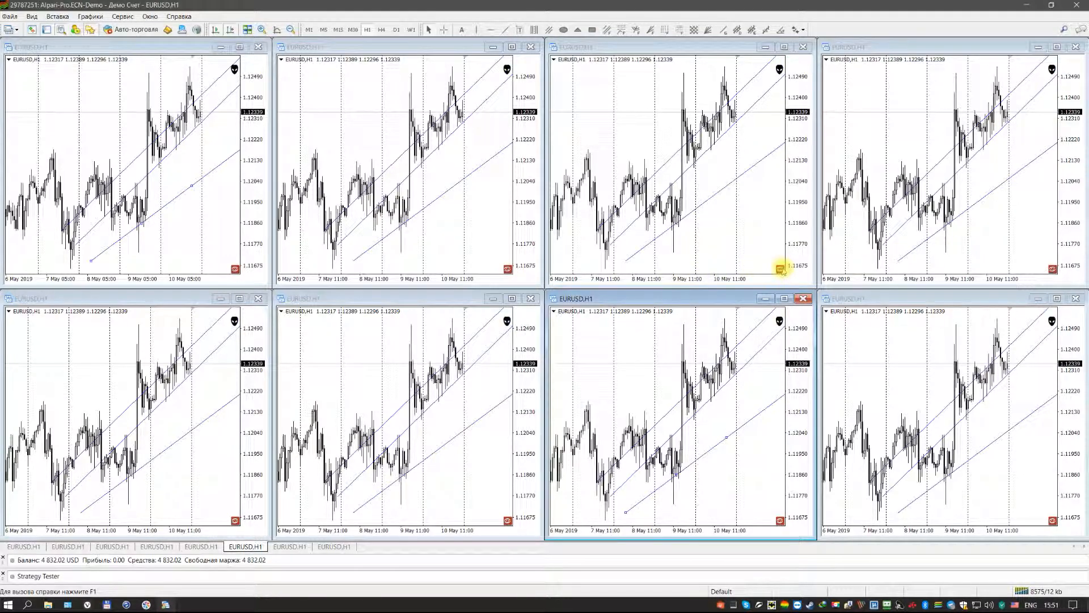
pyautogui.click(782, 268)
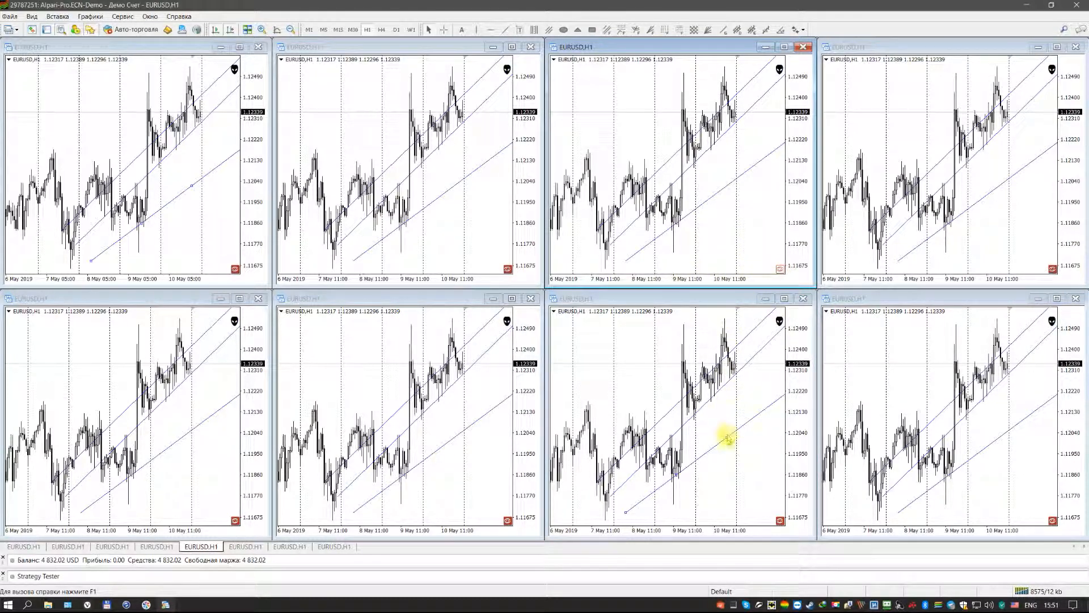
pyautogui.moveTo(728, 438)
pyautogui.mouseDown()
pyautogui.moveTo(658, 392)
pyautogui.moveTo(717, 417)
pyautogui.mouseUp()
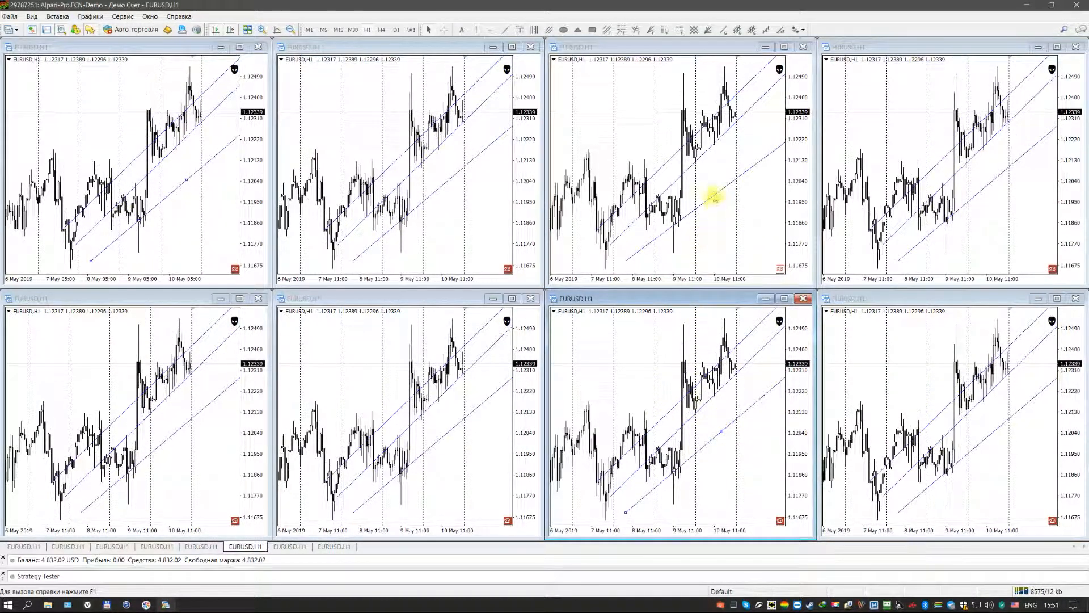
pyautogui.click(714, 198)
pyautogui.moveTo(728, 194)
pyautogui.mouseDown()
pyautogui.moveTo(734, 220)
pyautogui.moveTo(727, 170)
pyautogui.mouseUp()
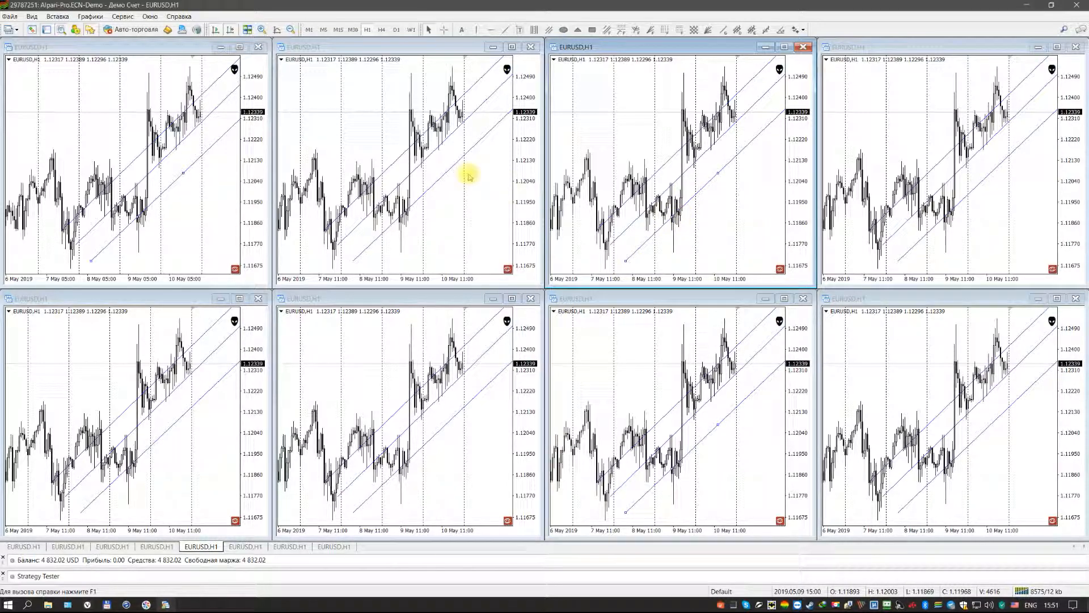
# Set the second, third and fourth top charts to M5, M15 and M30 timeframes.
pyautogui.click(358, 123)
pyautogui.click(323, 29)
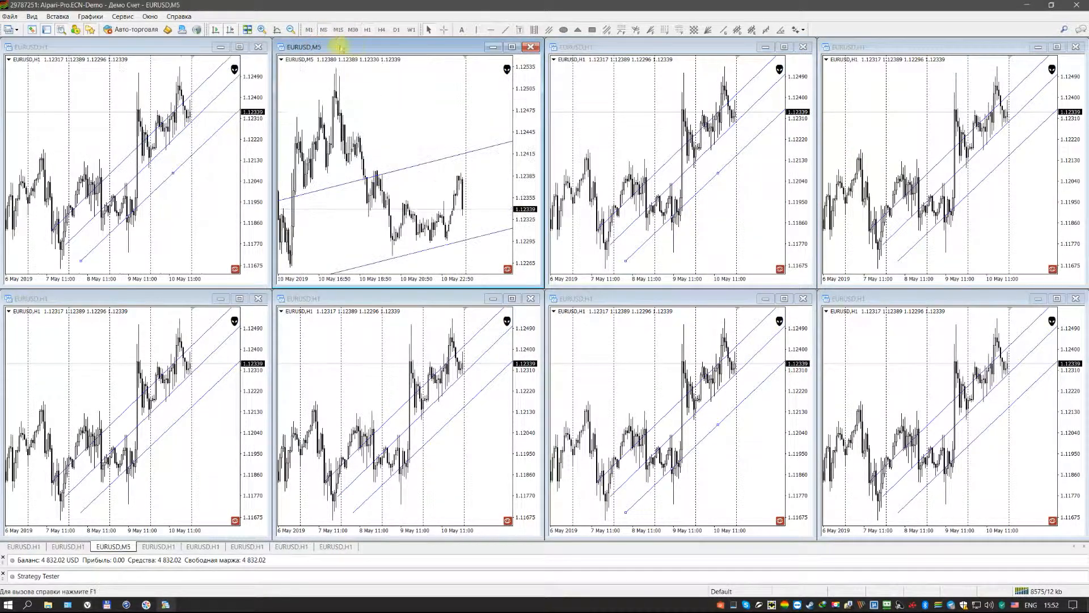
pyautogui.click(591, 115)
pyautogui.click(339, 31)
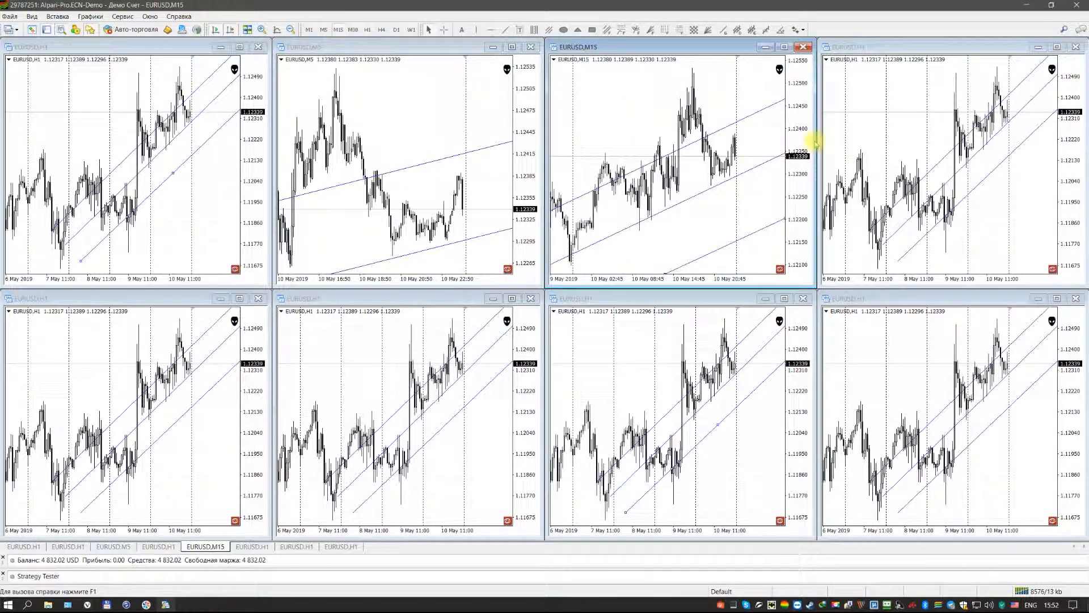
pyautogui.click(858, 143)
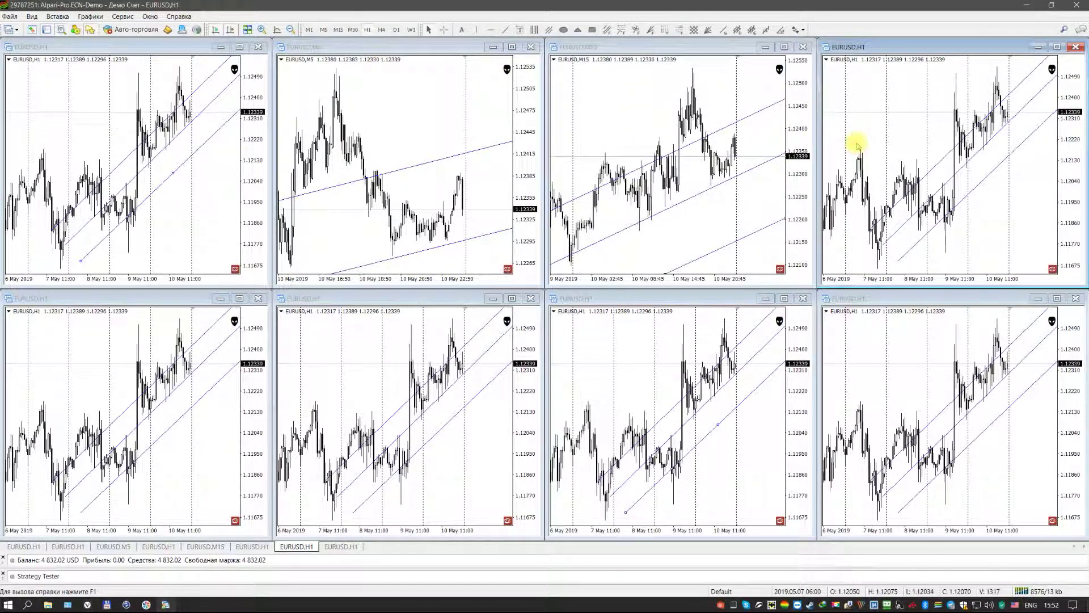
pyautogui.click(353, 32)
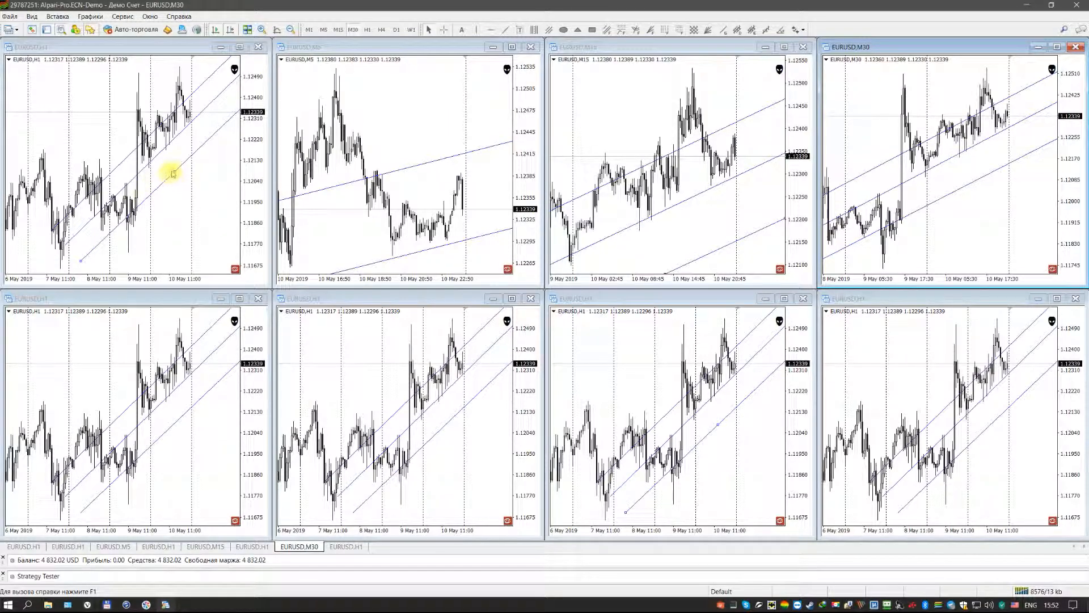
# Reposition the lower trend line on the first and M15 charts so it nearly meets the upper line.
pyautogui.moveTo(172, 174)
pyautogui.mouseDown()
pyautogui.moveTo(149, 167)
pyautogui.moveTo(151, 183)
pyautogui.mouseUp()
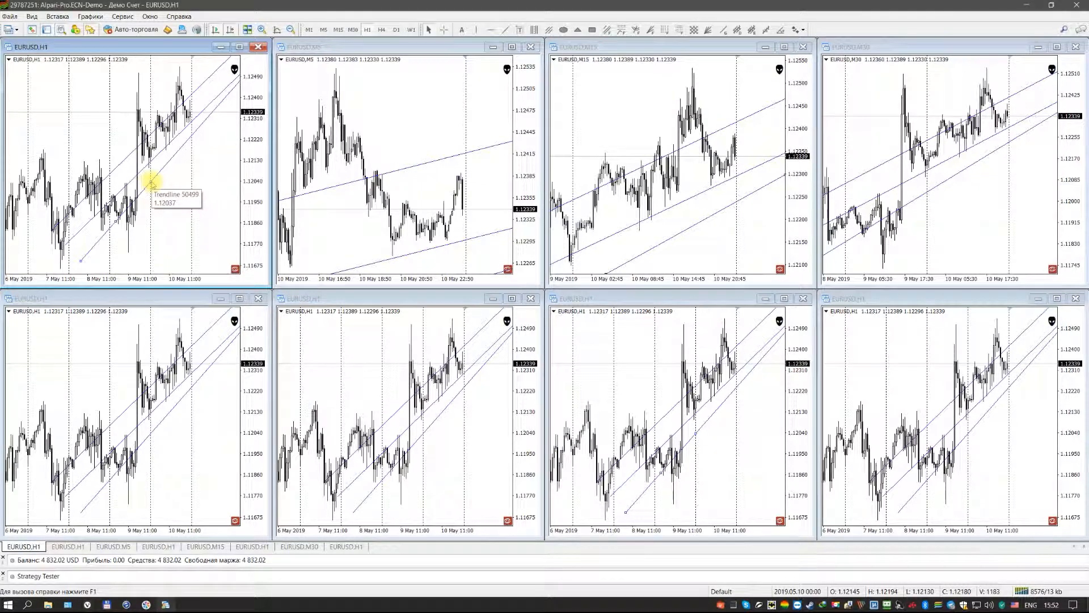
pyautogui.moveTo(151, 183); pyautogui.dragTo(162, 199)
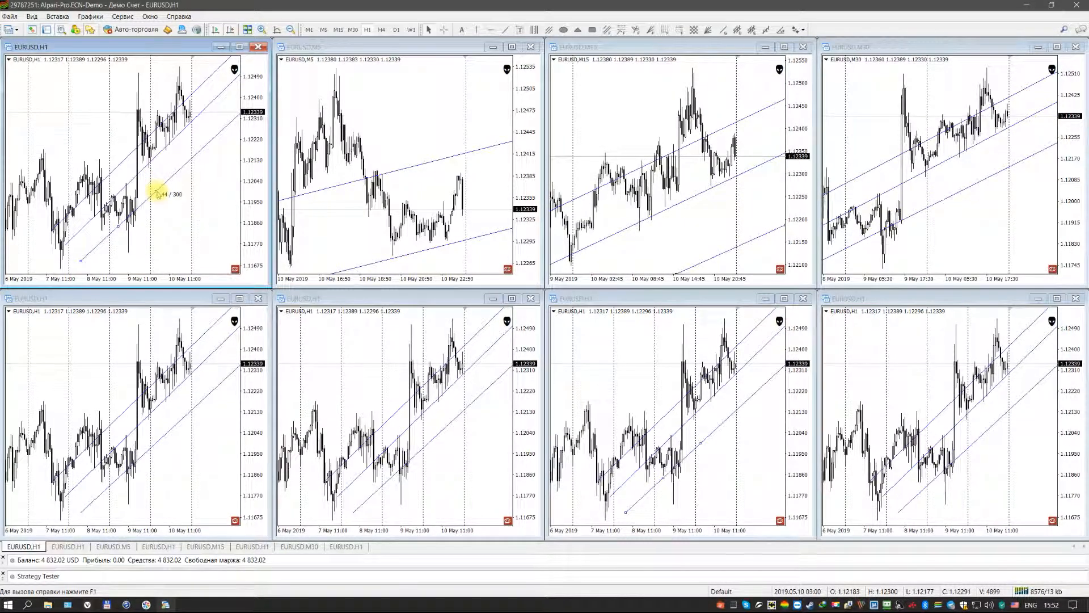
pyautogui.moveTo(162, 199); pyautogui.dragTo(160, 191)
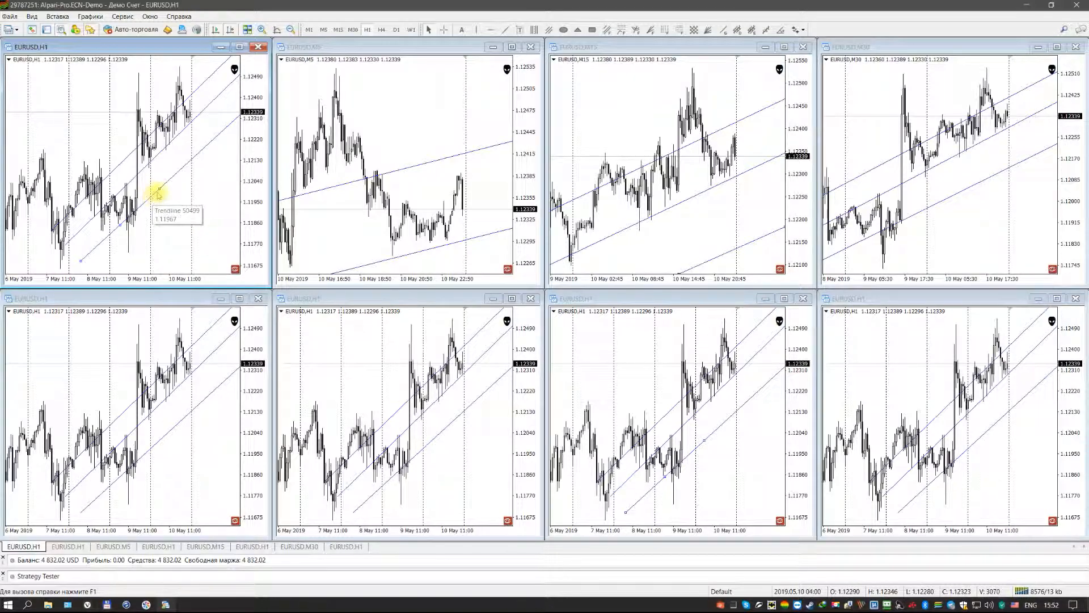
pyautogui.moveTo(158, 194)
pyautogui.mouseDown()
pyautogui.moveTo(183, 156)
pyautogui.moveTo(177, 145)
pyautogui.mouseUp()
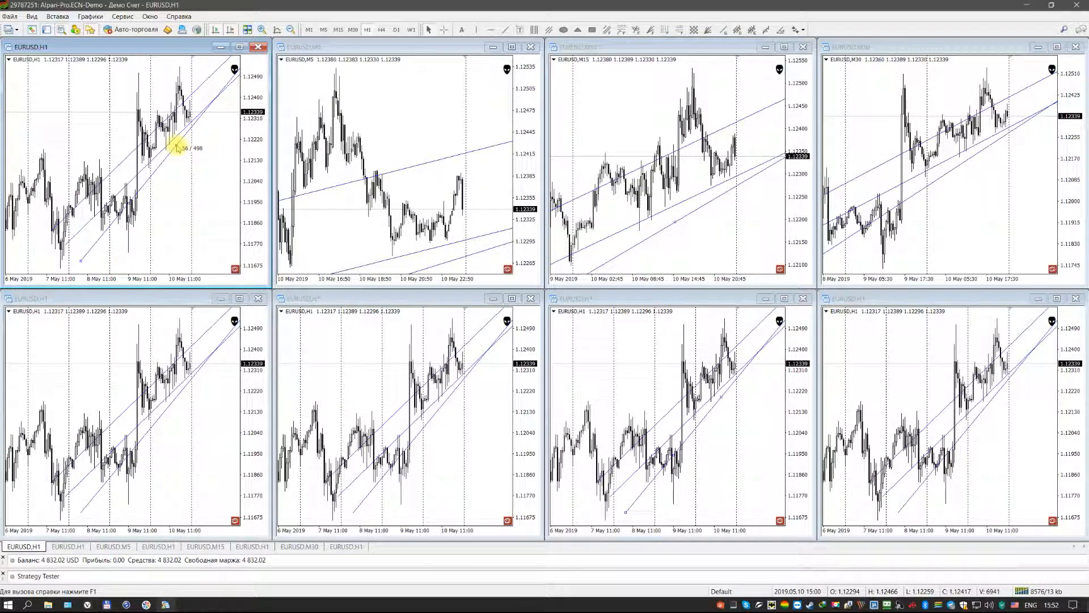
pyautogui.moveTo(698, 219); pyautogui.dragTo(734, 179)
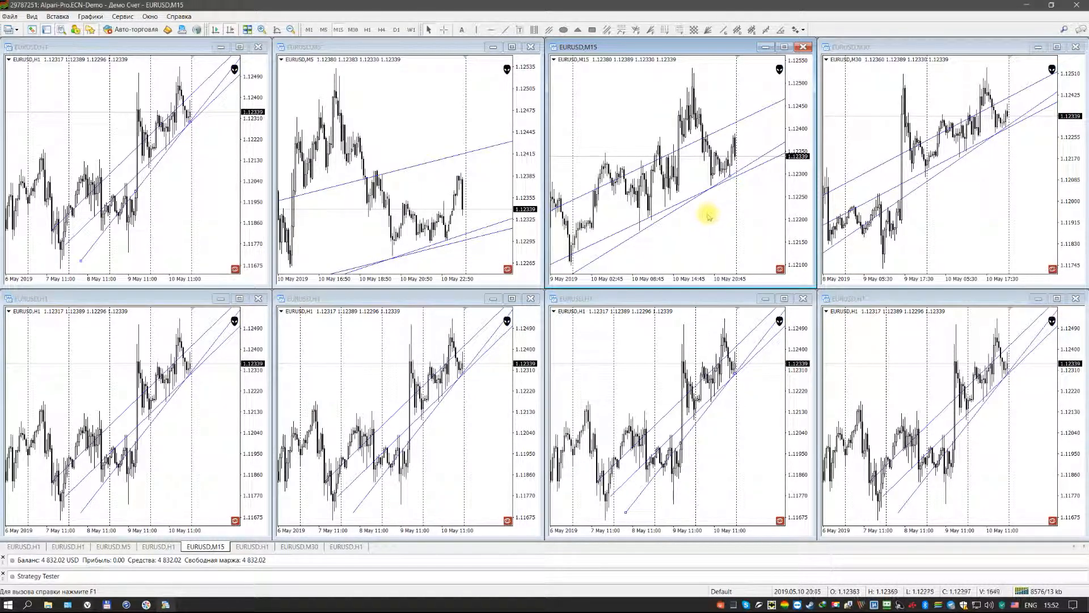
pyautogui.click(85, 122)
# Delete both trend lines through the chart's Objects List and close it.
pyautogui.rightClick(86, 127)
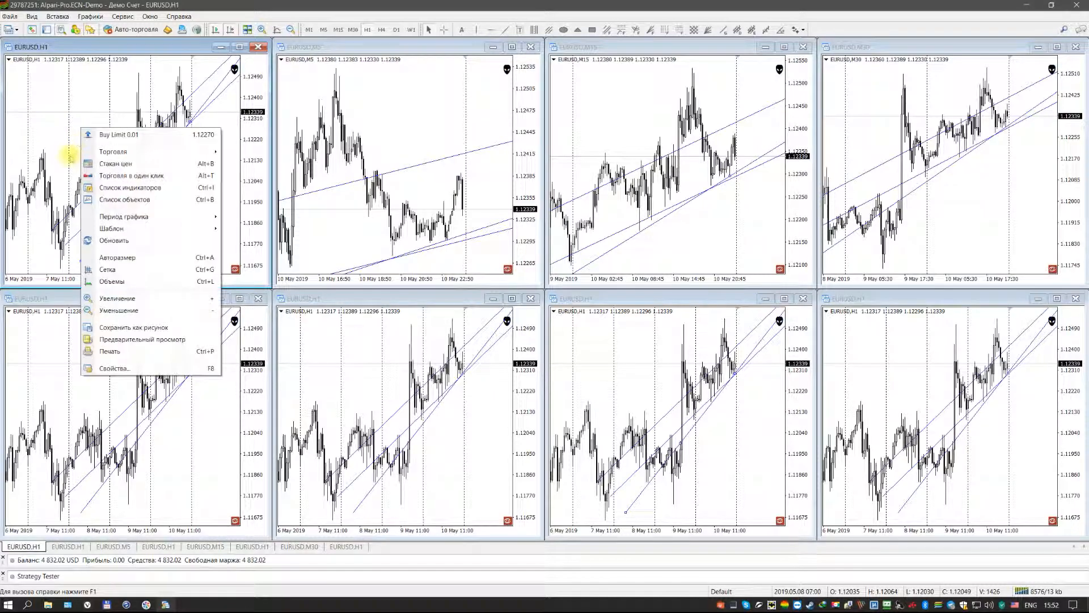
pyautogui.click(125, 199)
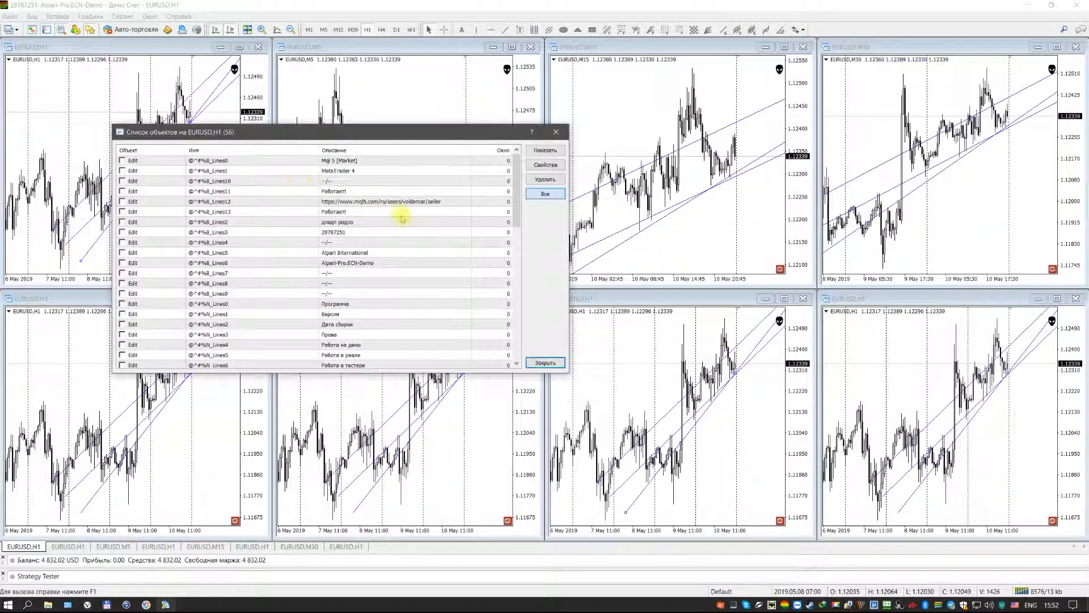
pyautogui.scroll(-3, 439, 312)
pyautogui.scroll(-3, 440, 312)
pyautogui.click(355, 335)
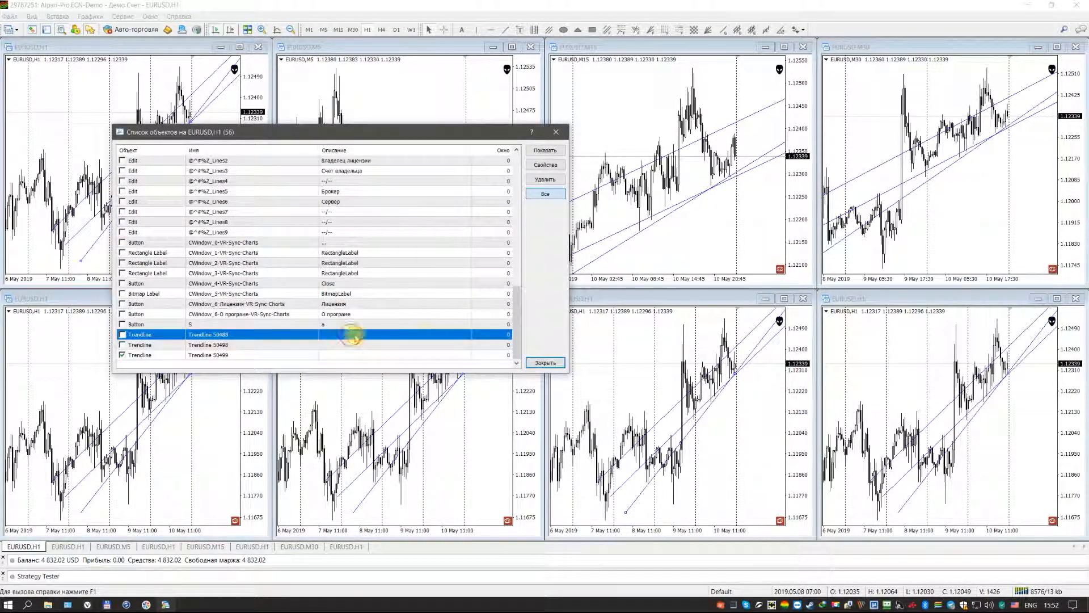
pyautogui.click(545, 179)
pyautogui.click(545, 179)
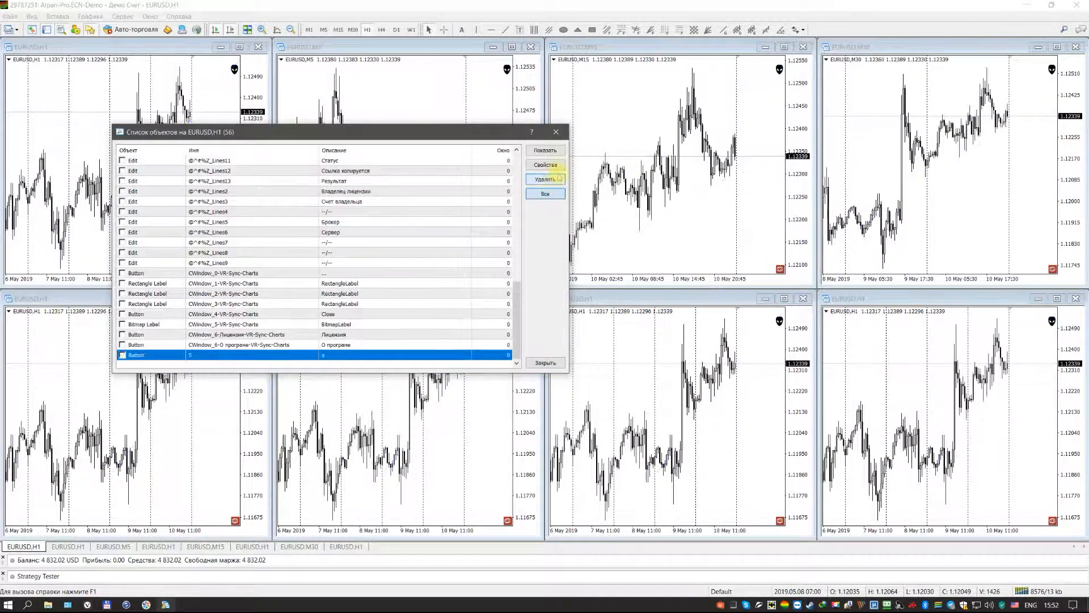
pyautogui.click(556, 133)
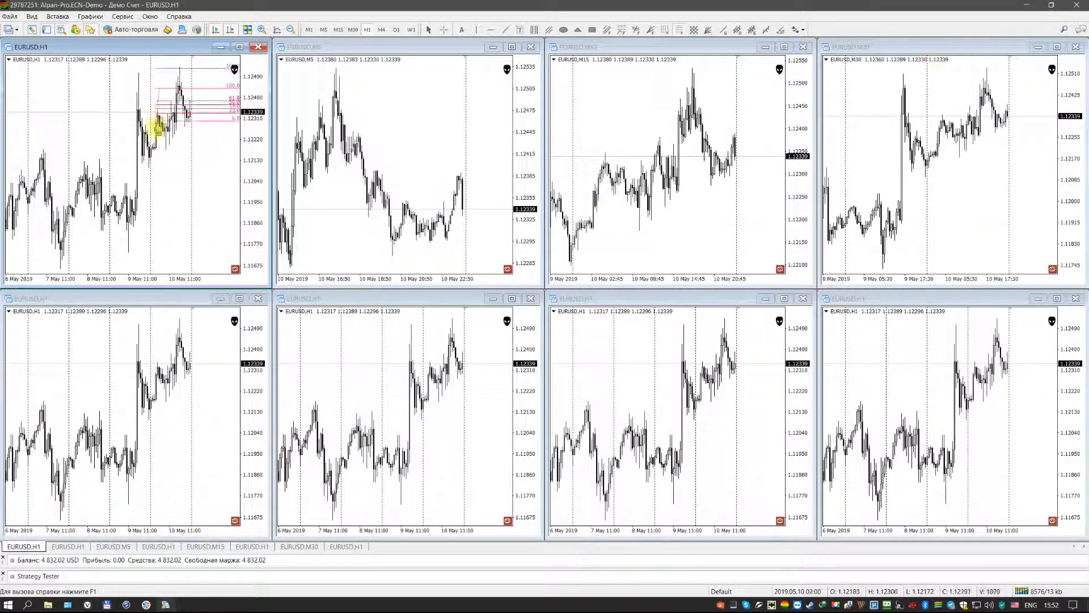
# Draw a Fibonacci retracement on the first chart and nudge its lower anchor into place.
pyautogui.moveTo(174, 88); pyautogui.dragTo(139, 252)
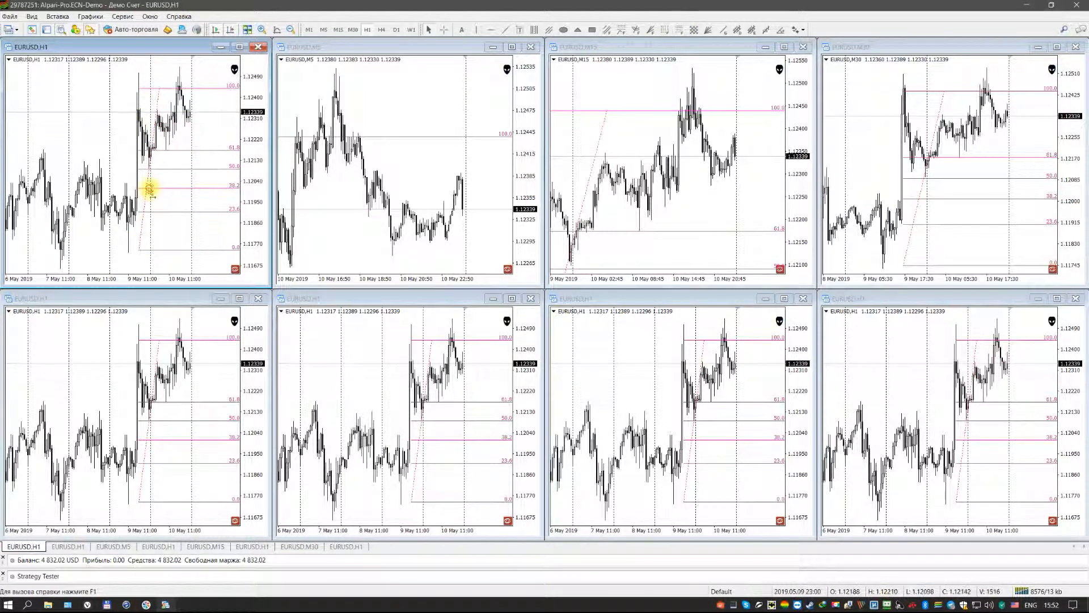
pyautogui.moveTo(146, 190); pyautogui.dragTo(123, 183)
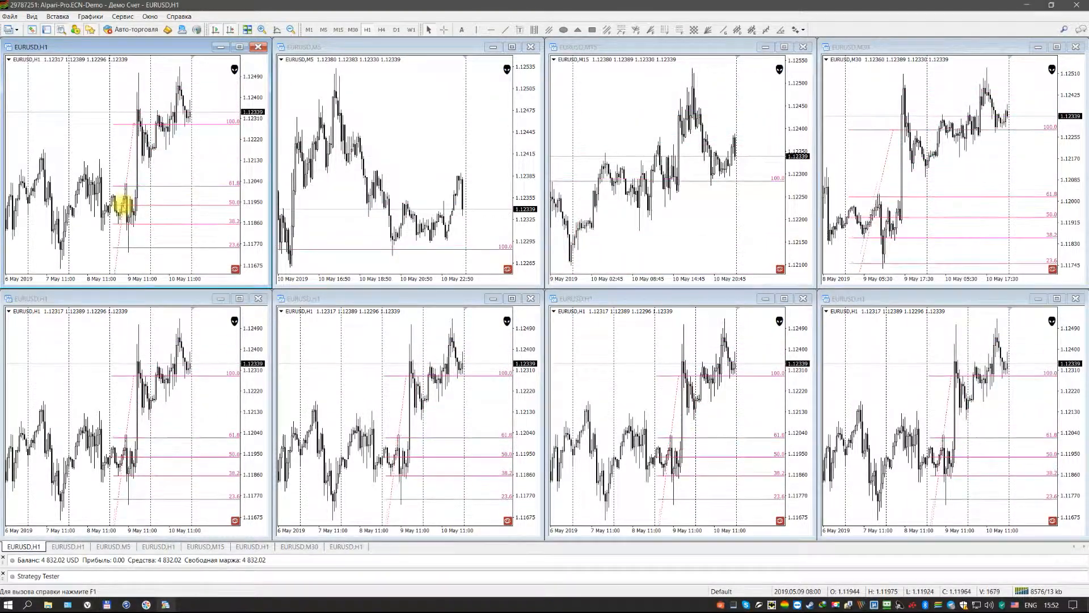
pyautogui.moveTo(124, 183); pyautogui.dragTo(138, 175)
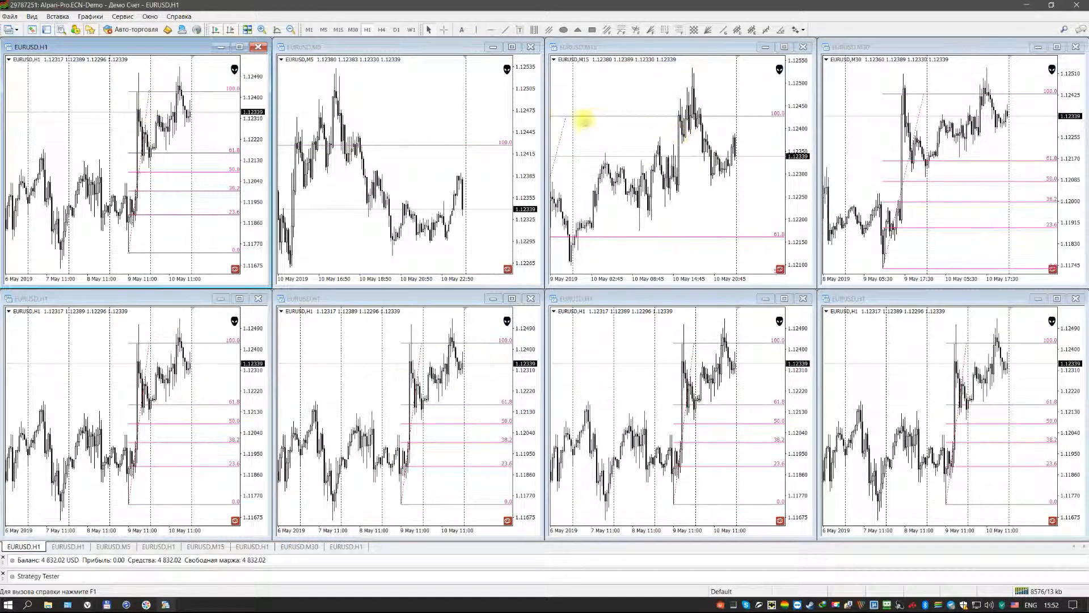
# Maximize the M15 chart, move the Fibonacci top anchor to the swing high, and restore the tiled layout.
pyautogui.click(732, 140)
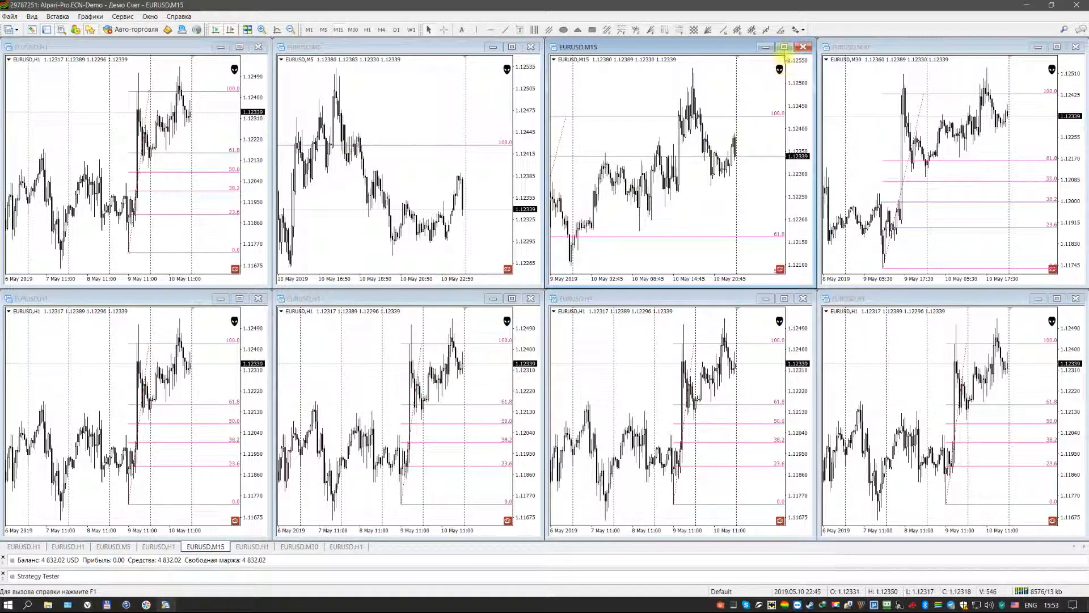
pyautogui.click(783, 47)
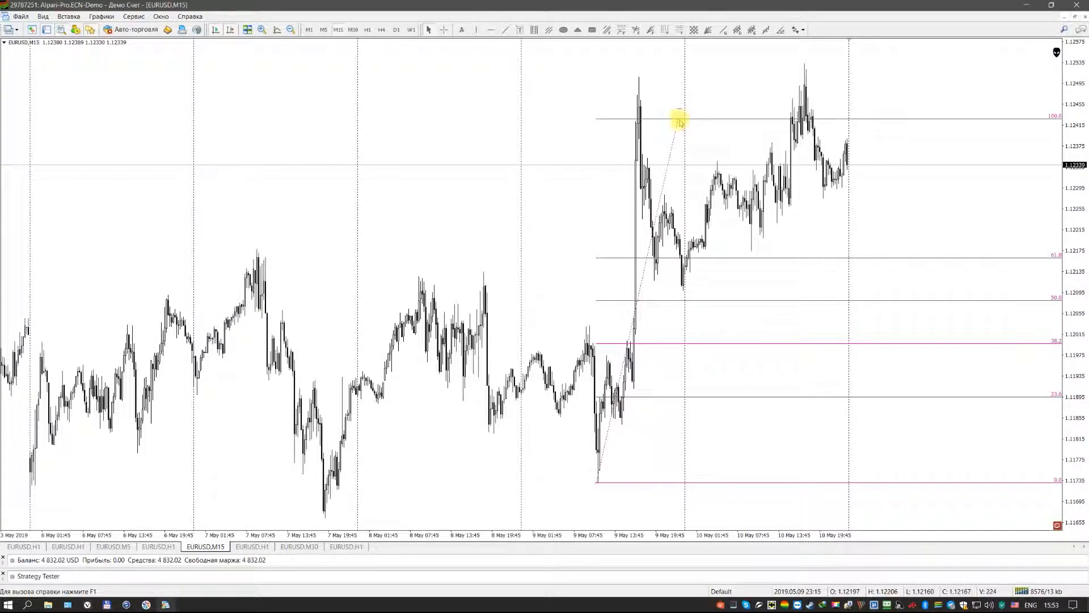
pyautogui.moveTo(681, 120); pyautogui.dragTo(640, 78)
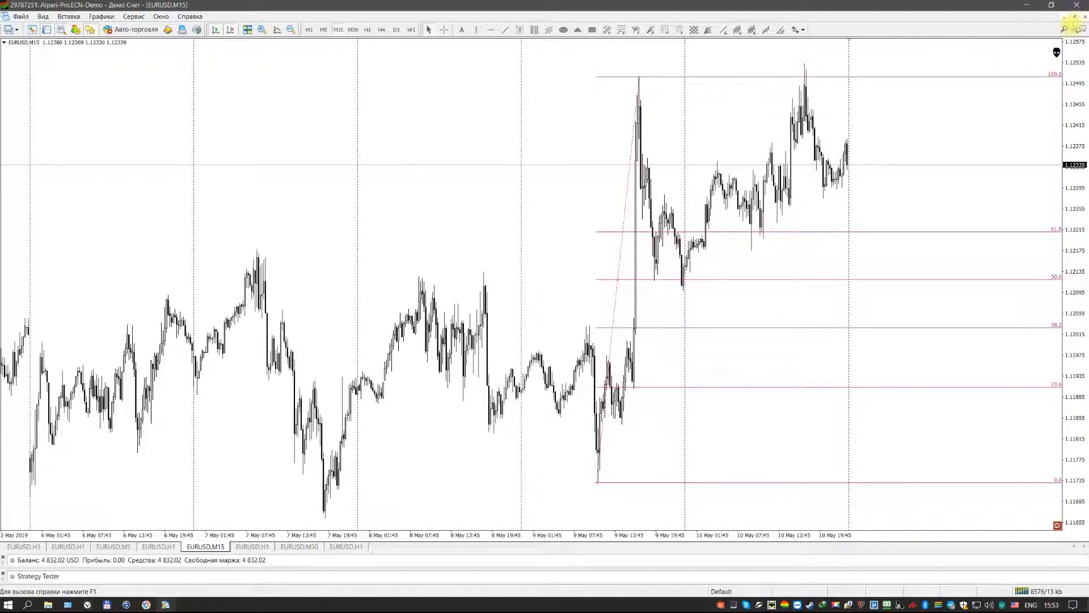
pyautogui.click(1074, 16)
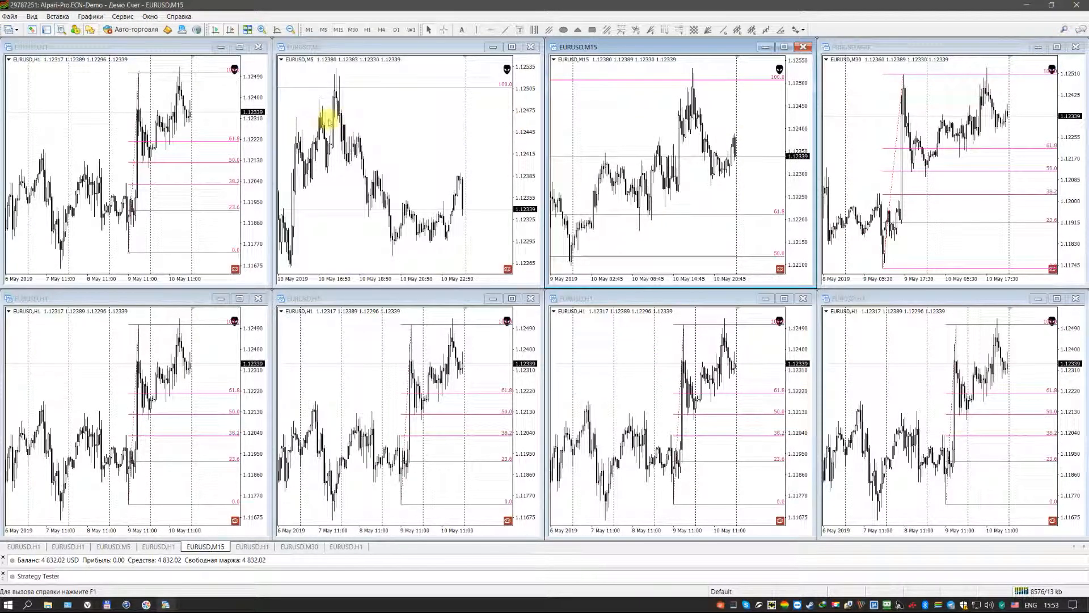
pyautogui.rightClick(140, 171)
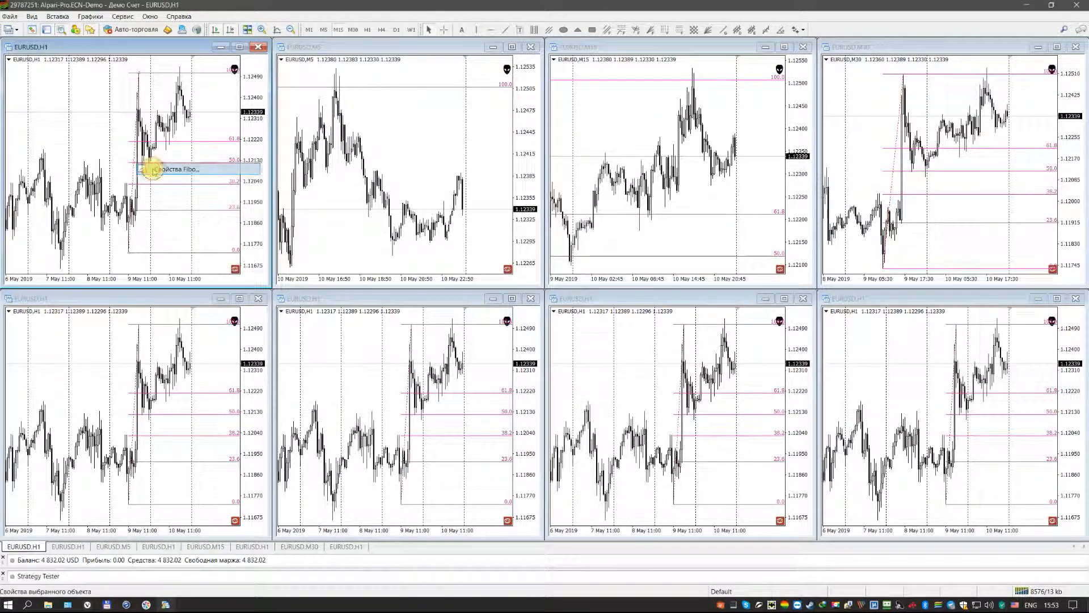
# Set the Fibonacci levels to Red with a thicker width in Fibo properties, then nudge its lower anchor.
pyautogui.click(155, 170)
pyautogui.click(528, 260)
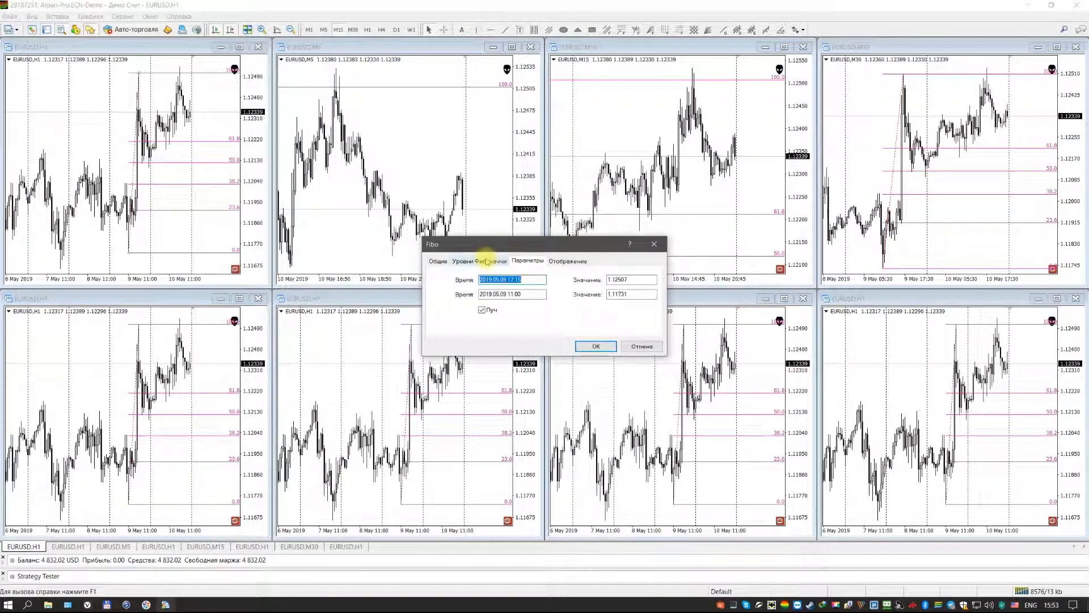
pyautogui.click(479, 260)
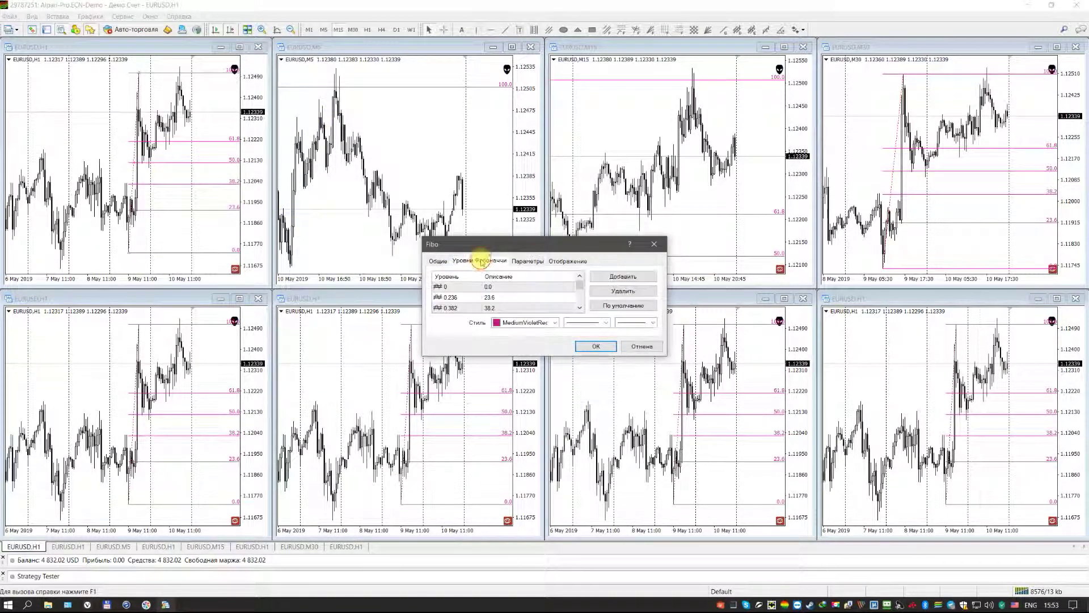
pyautogui.click(554, 323)
pyautogui.click(563, 387)
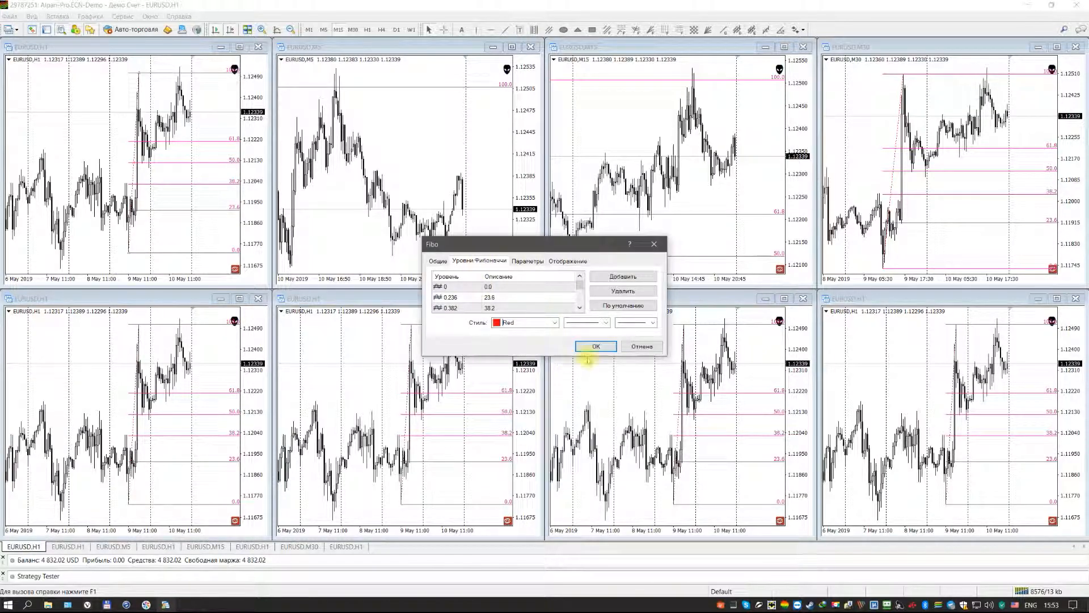
pyautogui.click(646, 321)
pyautogui.click(634, 341)
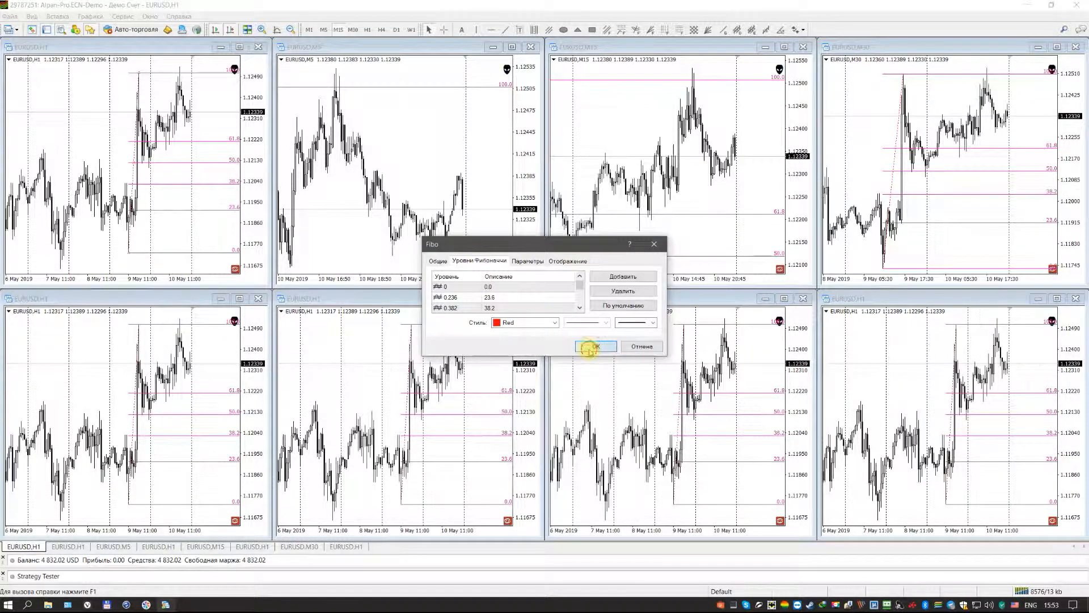
pyautogui.click(595, 346)
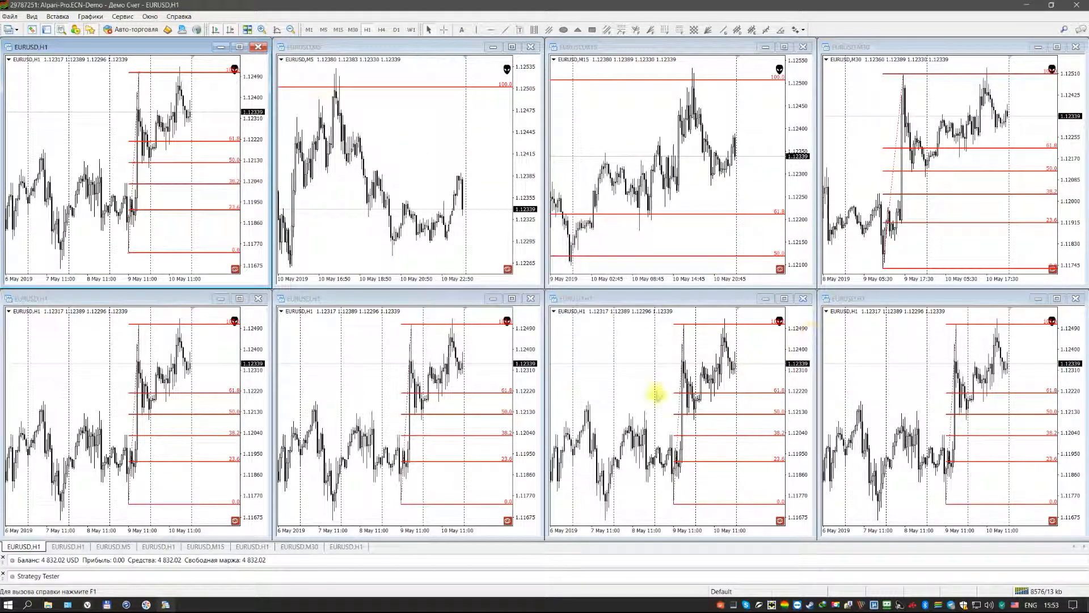
pyautogui.moveTo(129, 252); pyautogui.dragTo(129, 252)
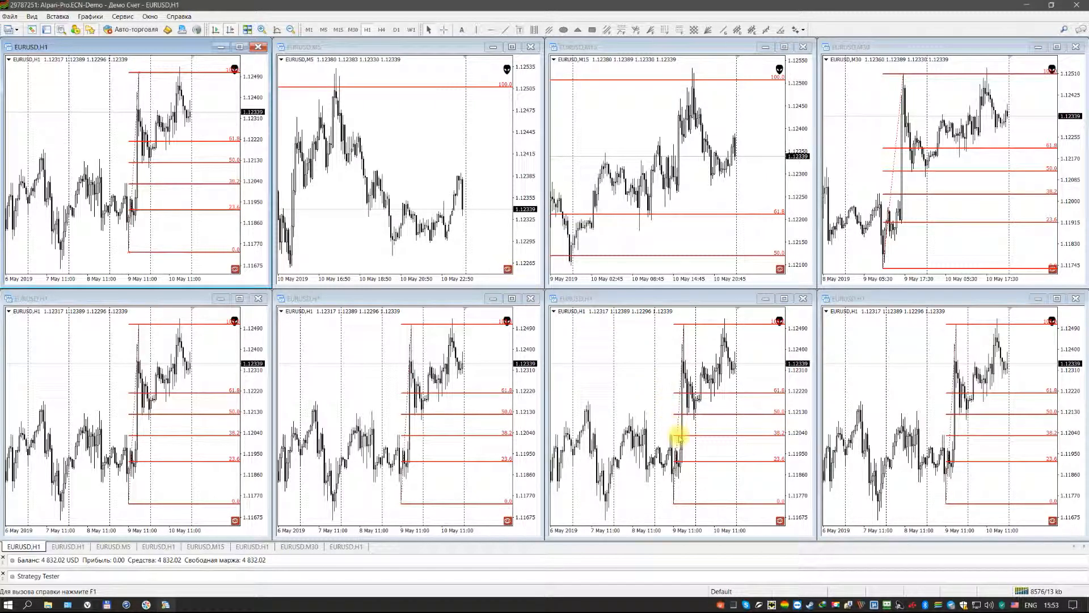
pyautogui.click(675, 467)
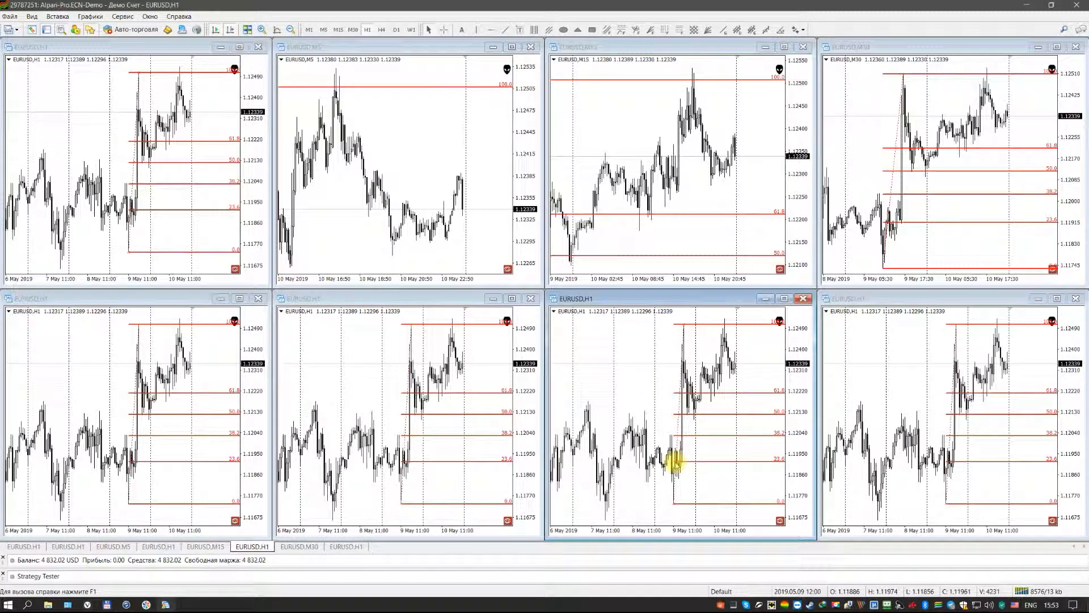
# In Fibo properties Visualization, limit the lower third chart's Fibonacci to the monthly timeframe only.
pyautogui.rightClick(683, 325)
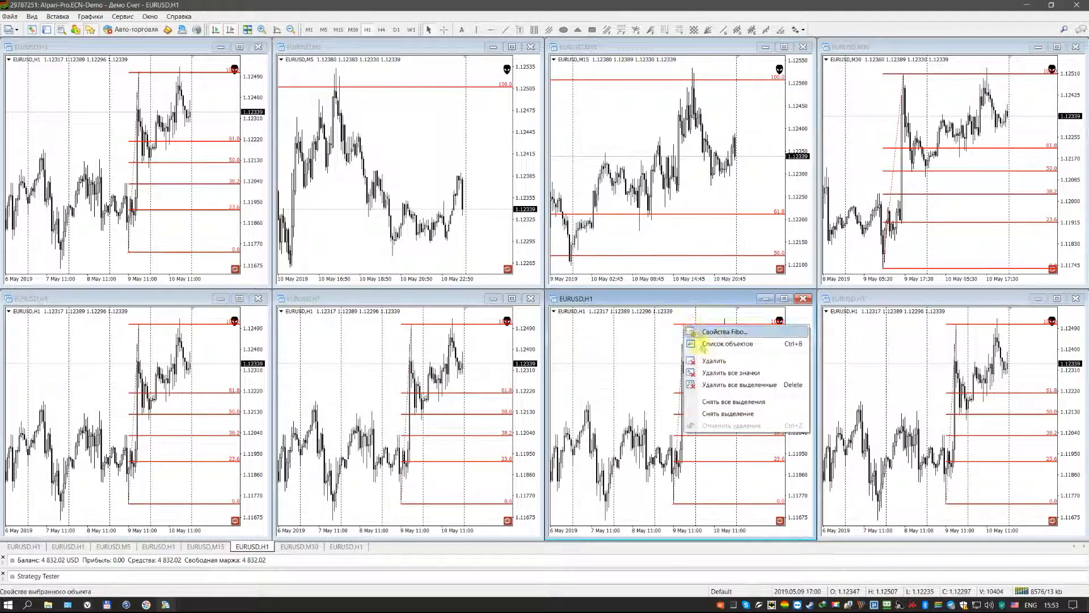
pyautogui.click(715, 332)
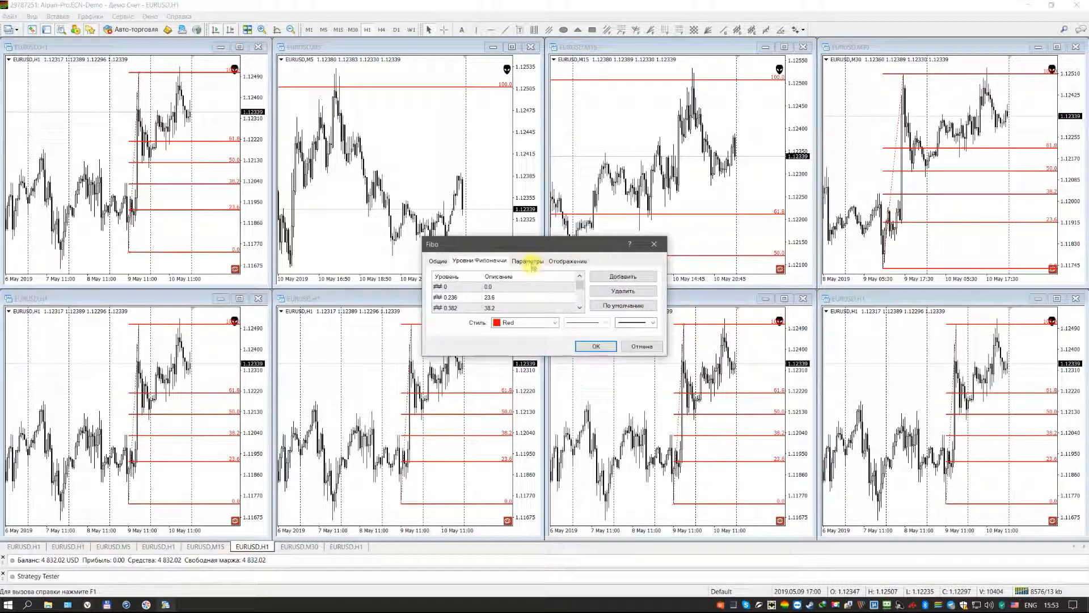
pyautogui.click(567, 261)
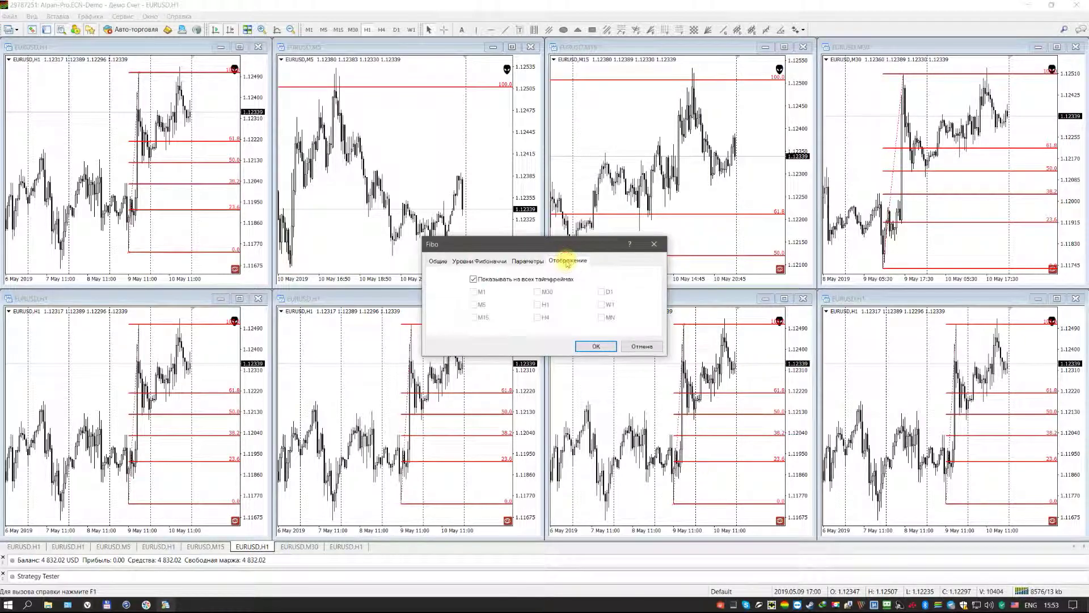
pyautogui.click(475, 280)
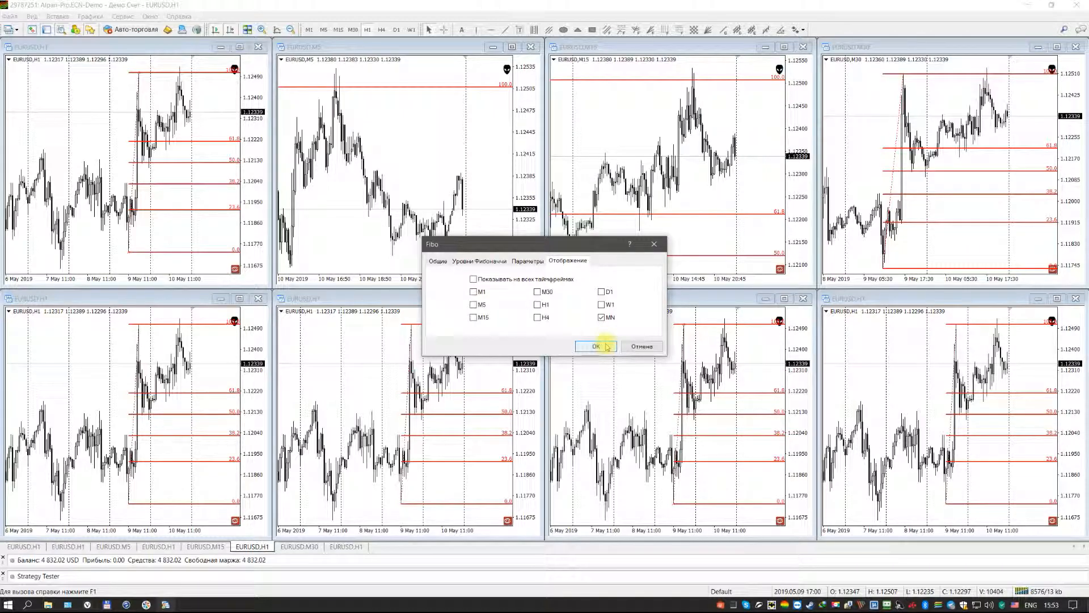
pyautogui.click(596, 345)
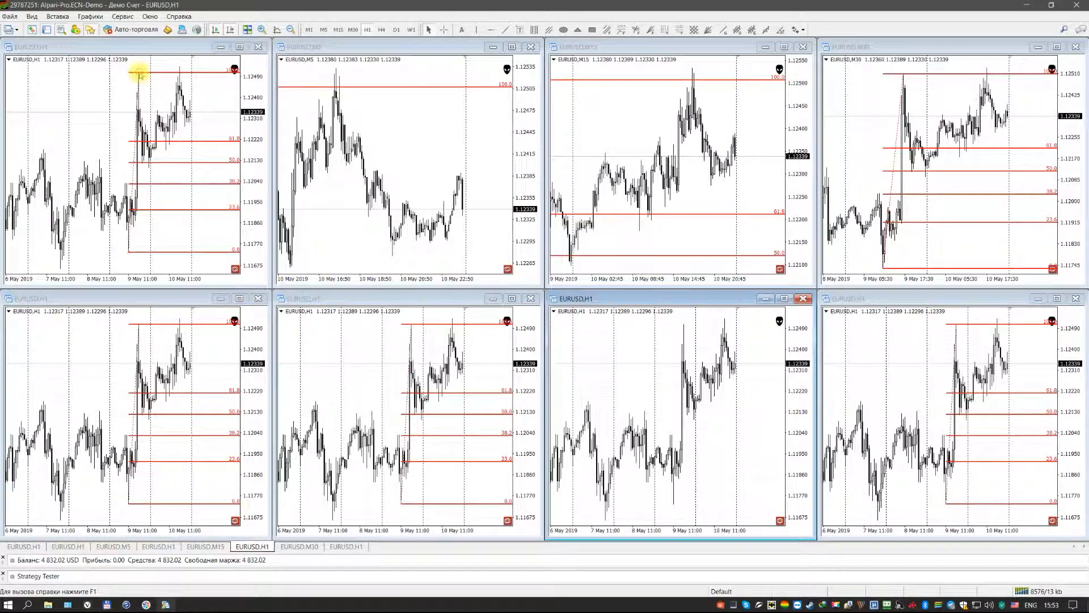
# Drag the Fibonacci retracement around the top-left chart and draw a second small one.
pyautogui.moveTo(139, 75); pyautogui.dragTo(124, 174)
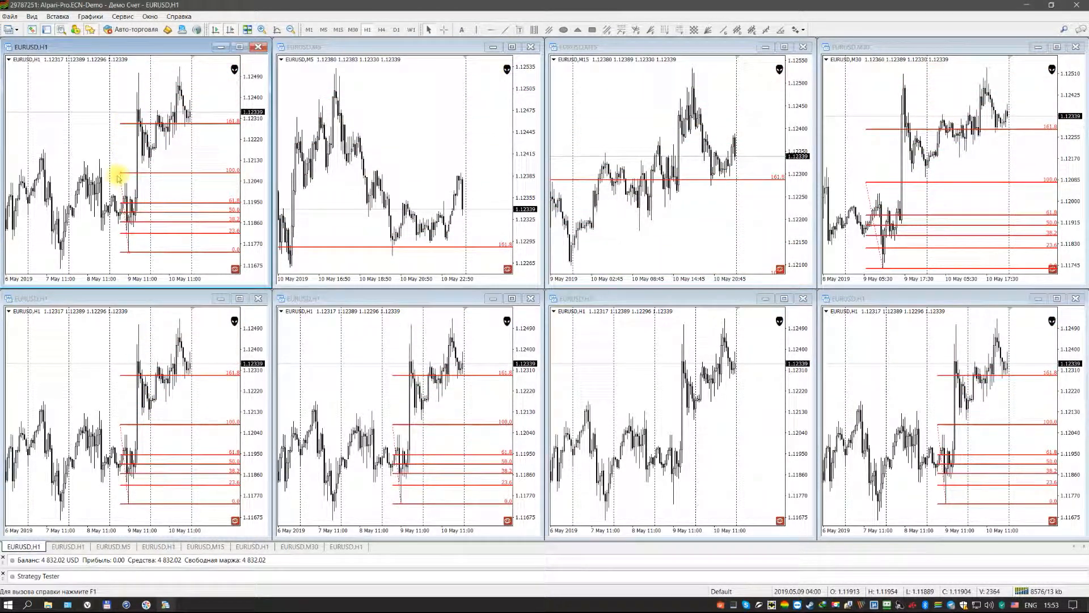
pyautogui.moveTo(120, 178); pyautogui.dragTo(97, 211)
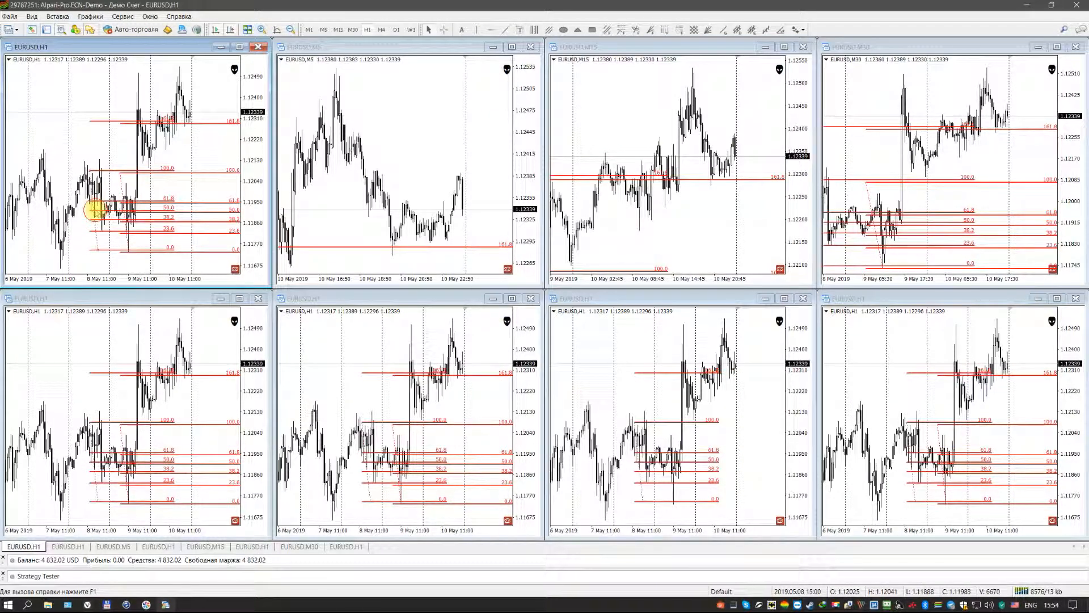
pyautogui.moveTo(96, 211)
pyautogui.mouseDown()
pyautogui.moveTo(64, 202)
pyautogui.moveTo(69, 191)
pyautogui.mouseUp()
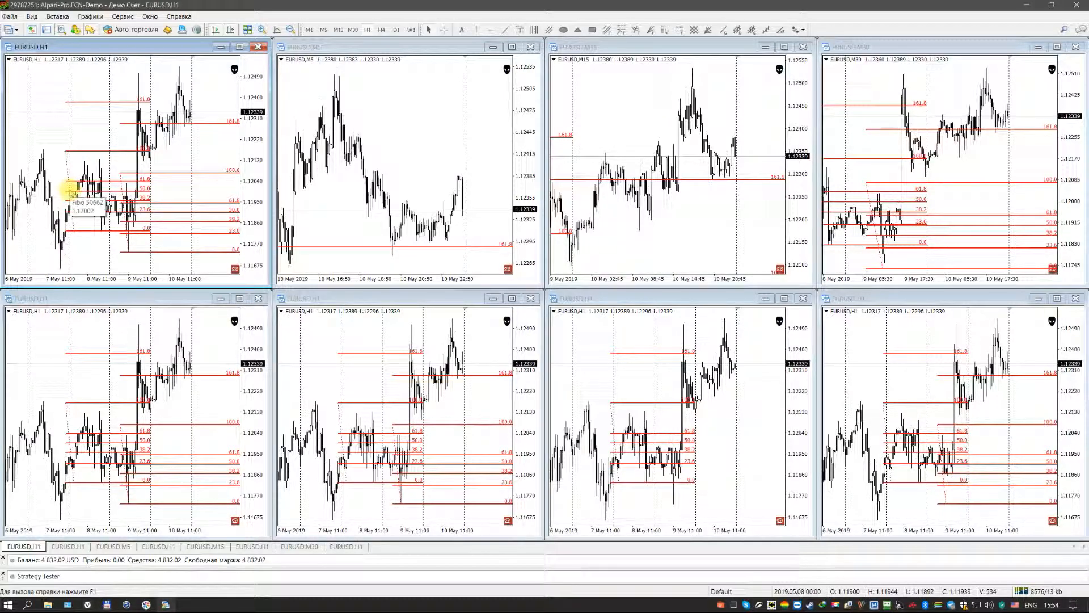
pyautogui.moveTo(68, 189); pyautogui.dragTo(52, 209)
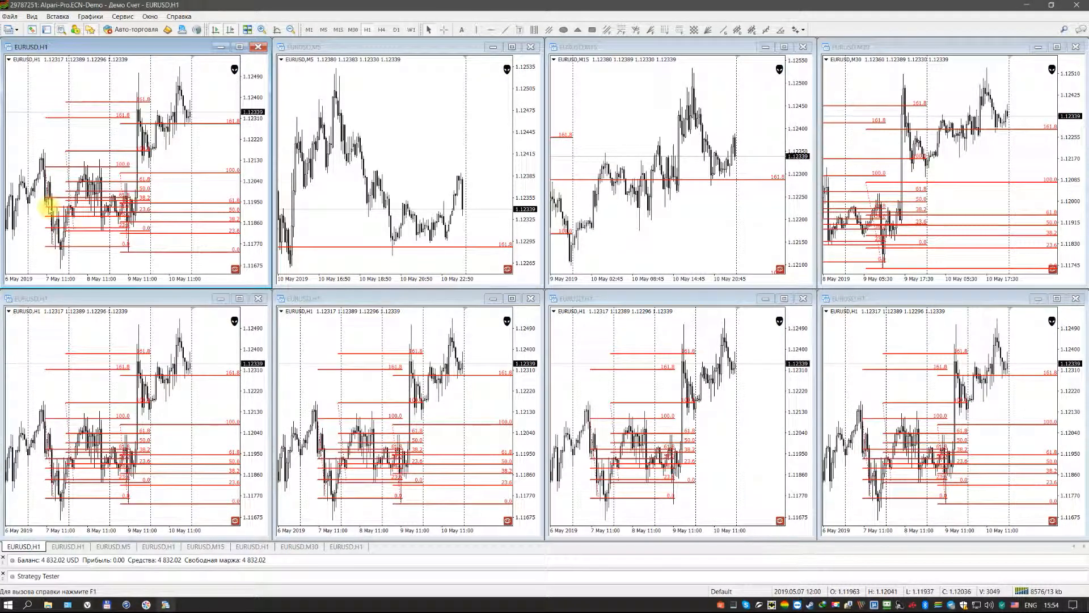
# Delete each of the three Fibonacci retracements from the top-left chart's right-click menu.
pyautogui.rightClick(46, 207)
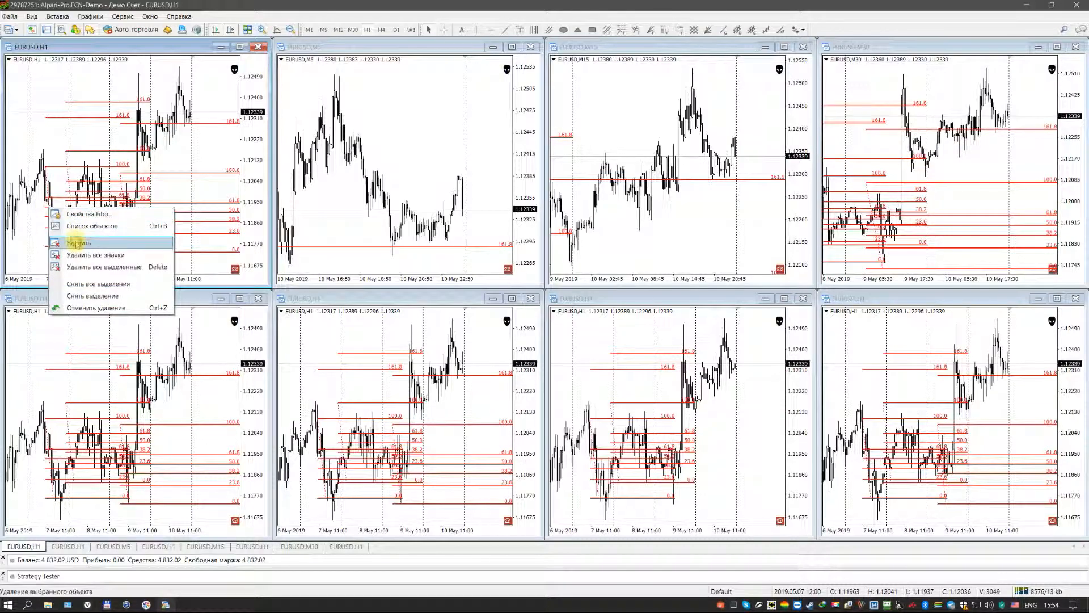
pyautogui.click(77, 242)
pyautogui.rightClick(70, 192)
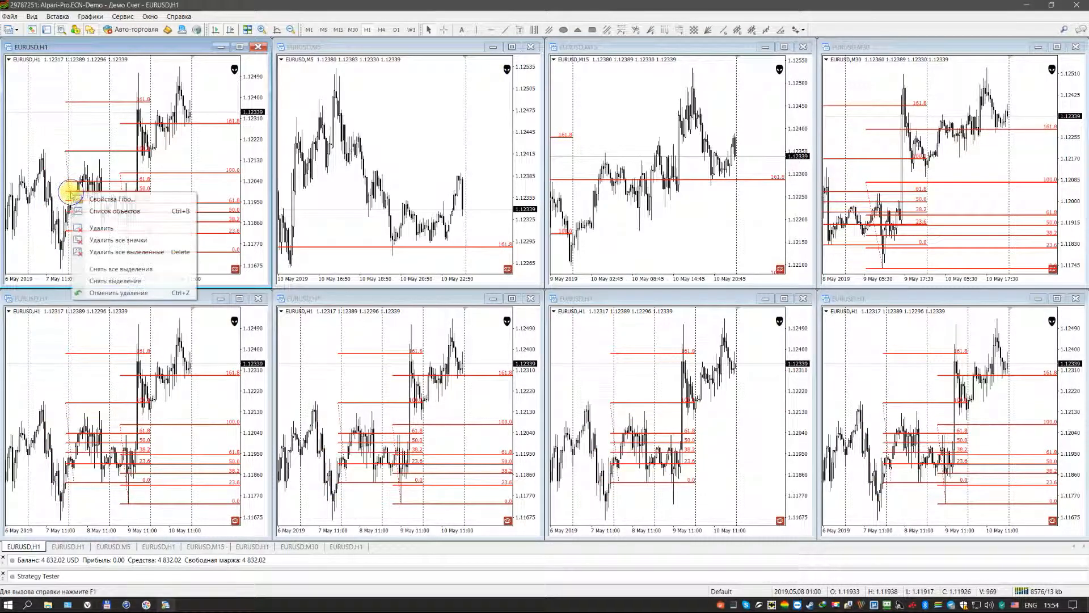
pyautogui.click(100, 229)
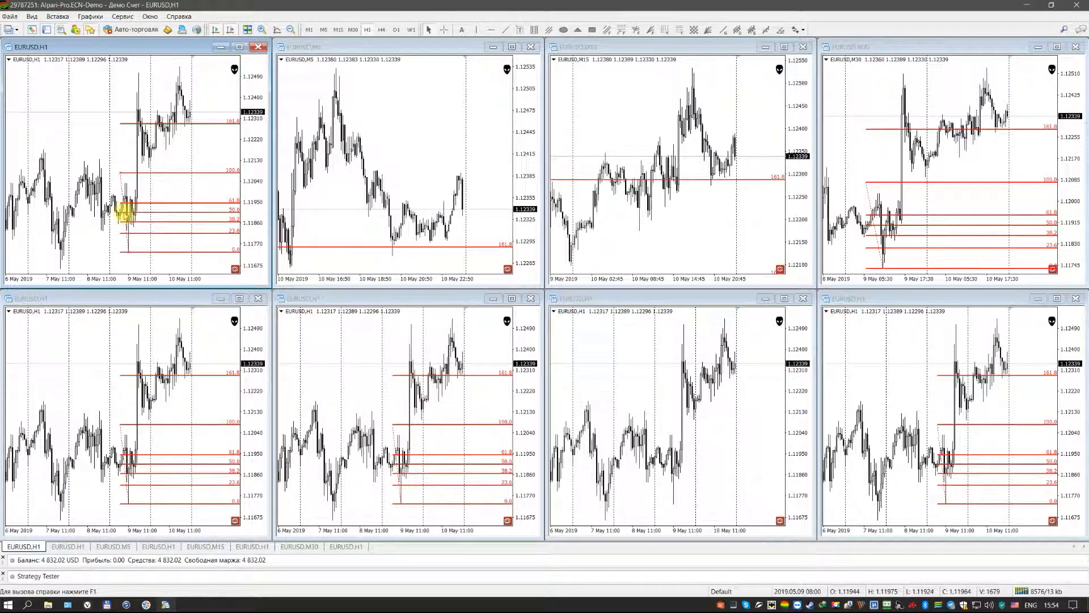
pyautogui.rightClick(125, 214)
pyautogui.click(151, 249)
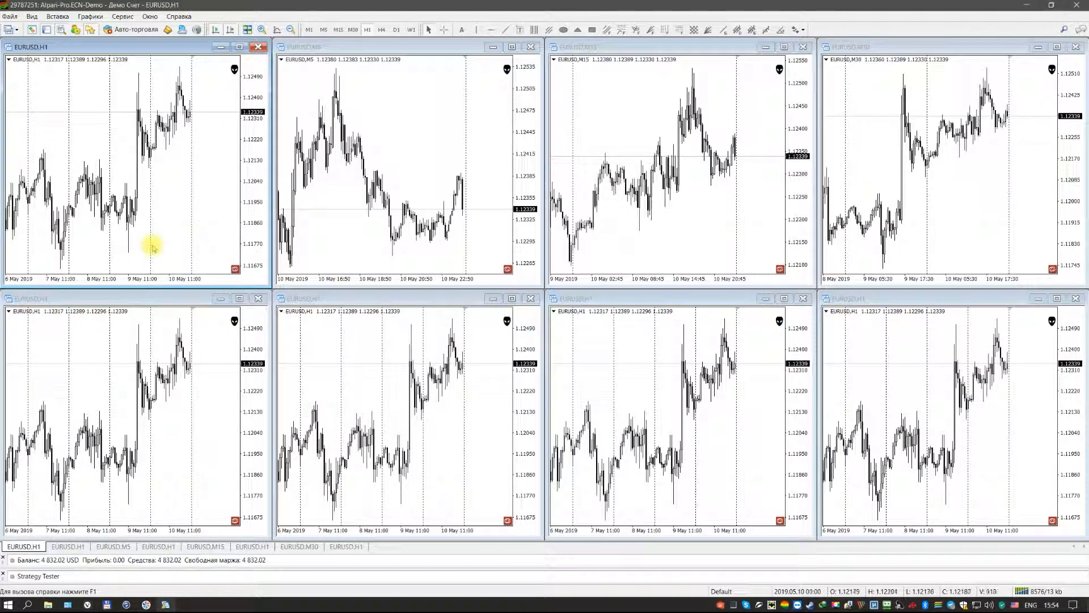
# Place an arrow marker on the H1 chart, give it a thicker width, and nudge it slightly higher.
pyautogui.click(802, 31)
pyautogui.click(817, 40)
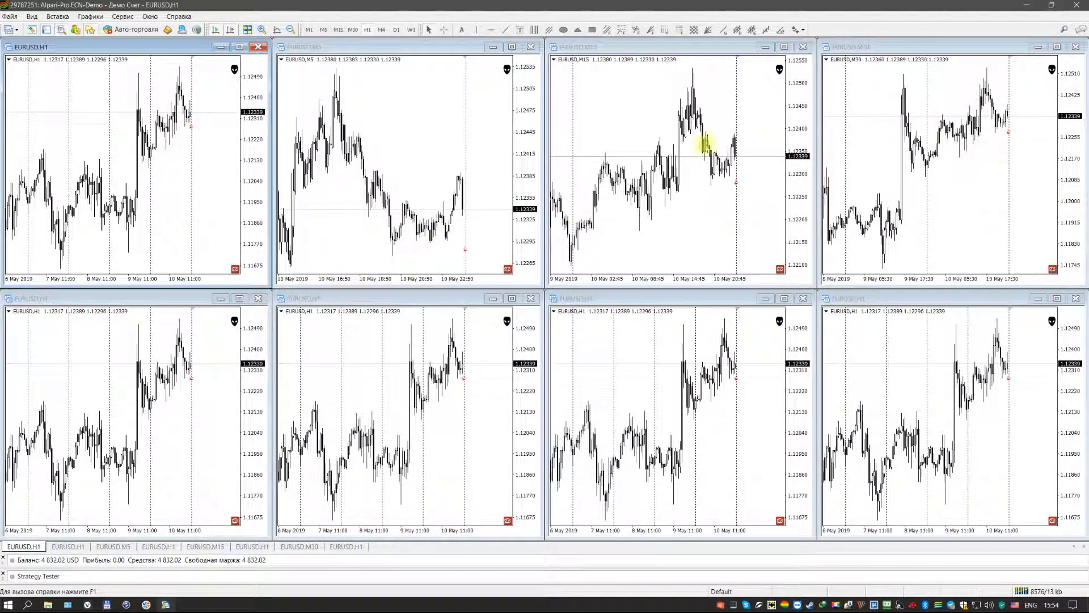
pyautogui.rightClick(193, 128)
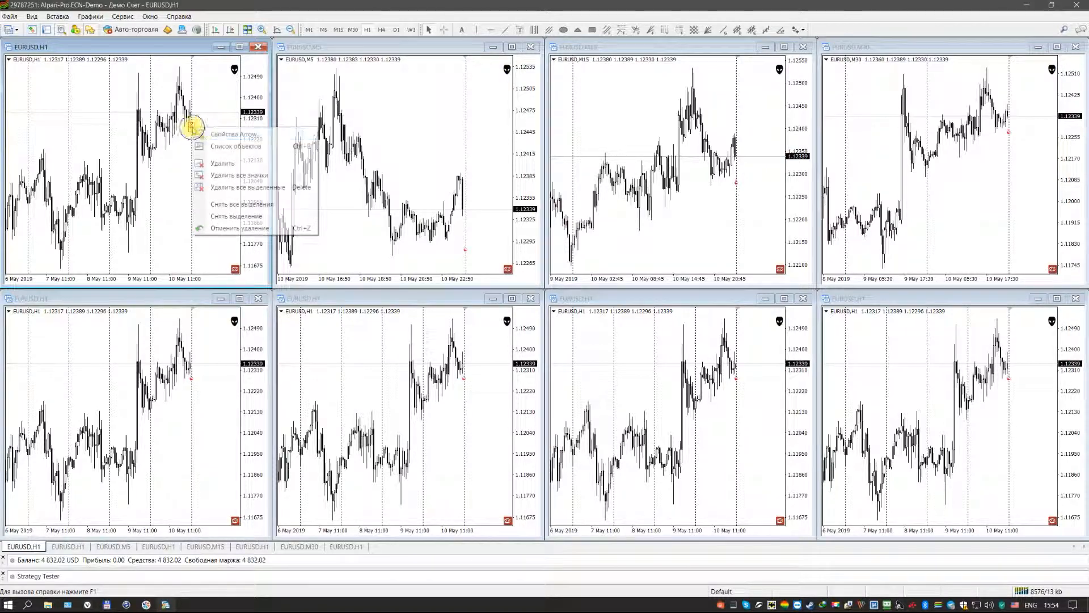
pyautogui.click(230, 133)
pyautogui.click(635, 310)
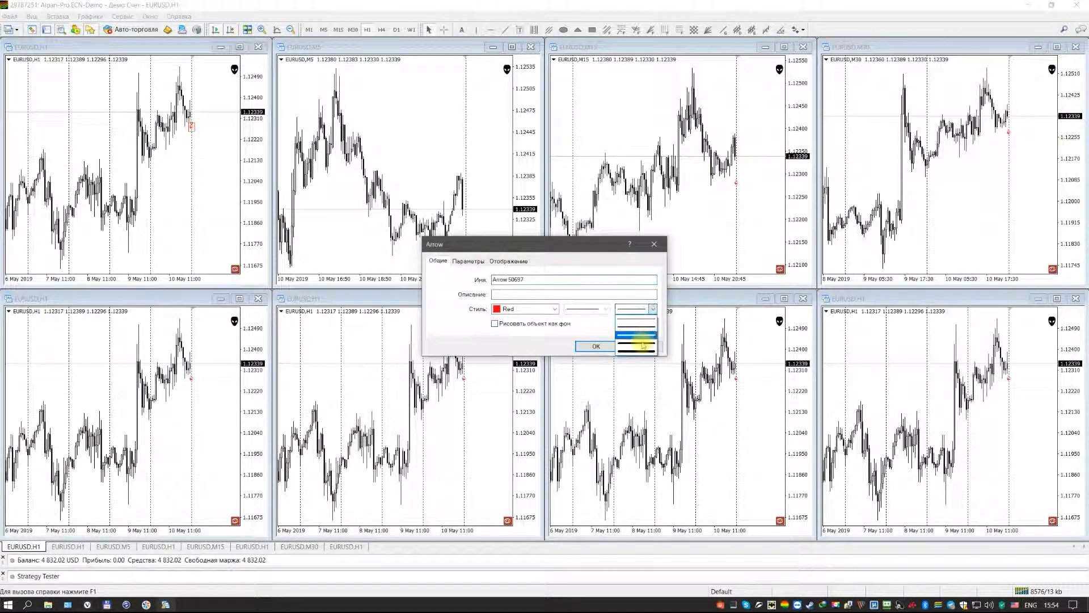
pyautogui.click(635, 343)
pyautogui.click(596, 346)
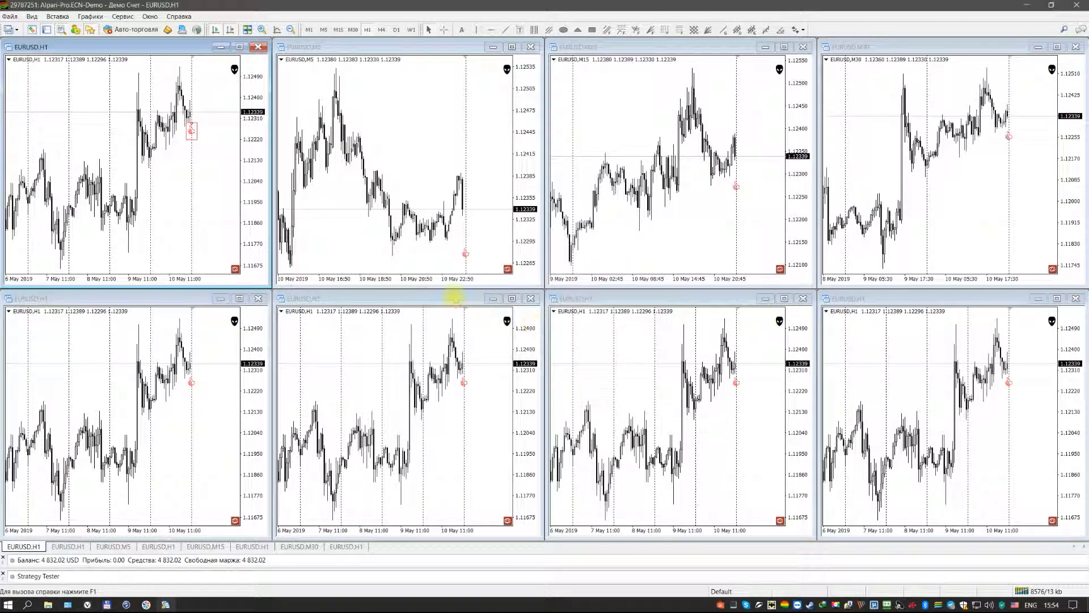
pyautogui.moveTo(192, 130)
pyautogui.mouseDown()
pyautogui.moveTo(186, 109)
pyautogui.moveTo(192, 116)
pyautogui.mouseUp()
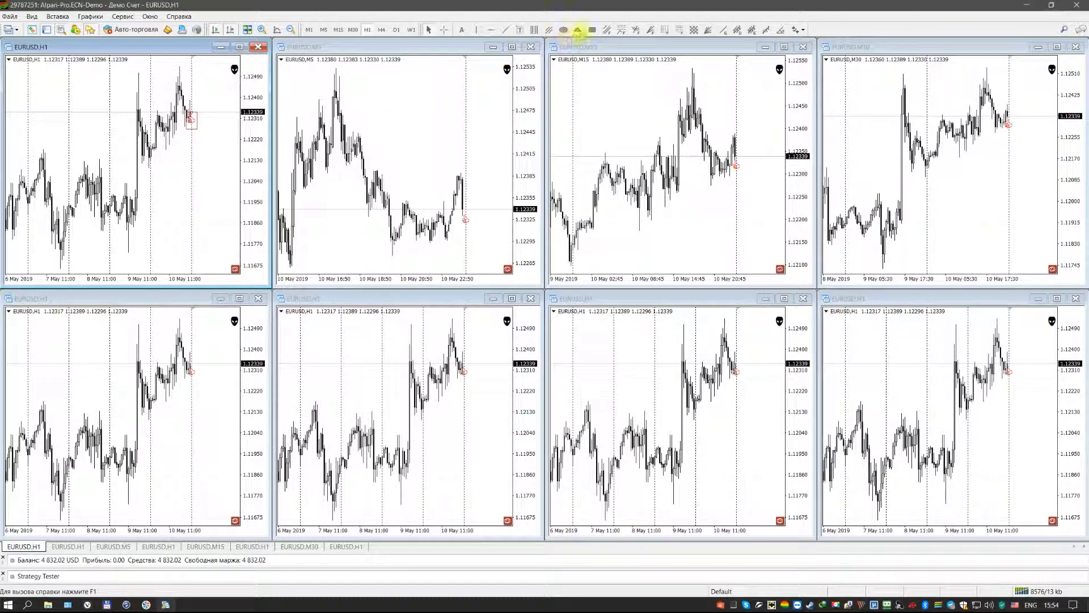
# Draw a triangle with three corners on the H1 chart and reshape it upward over the candles.
pyautogui.click(94, 108)
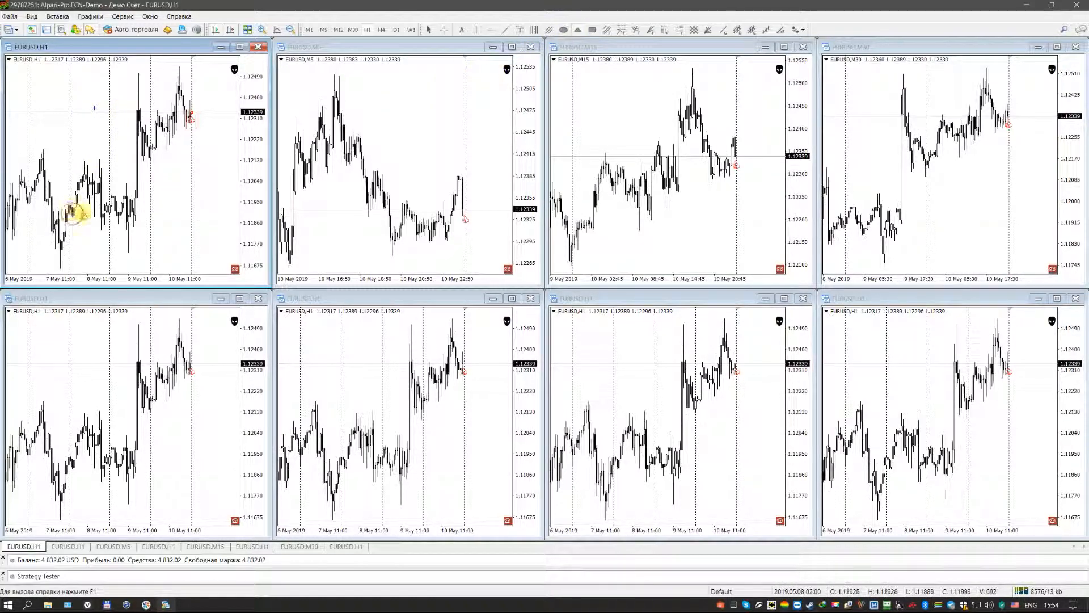
pyautogui.click(72, 215)
pyautogui.click(189, 207)
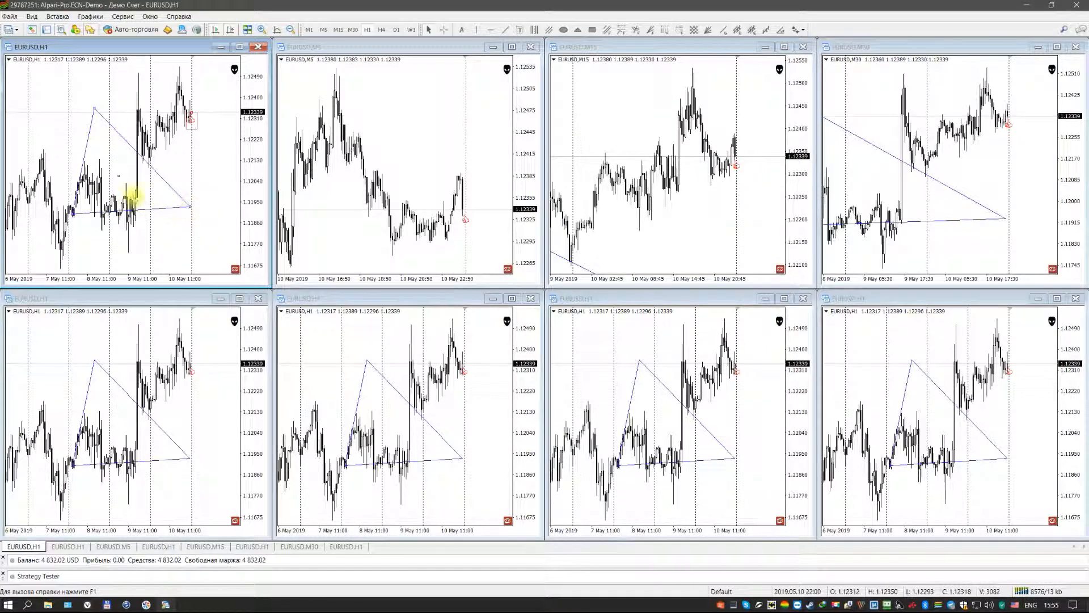
pyautogui.moveTo(190, 207)
pyautogui.mouseDown()
pyautogui.moveTo(166, 128)
pyautogui.moveTo(155, 167)
pyautogui.mouseUp()
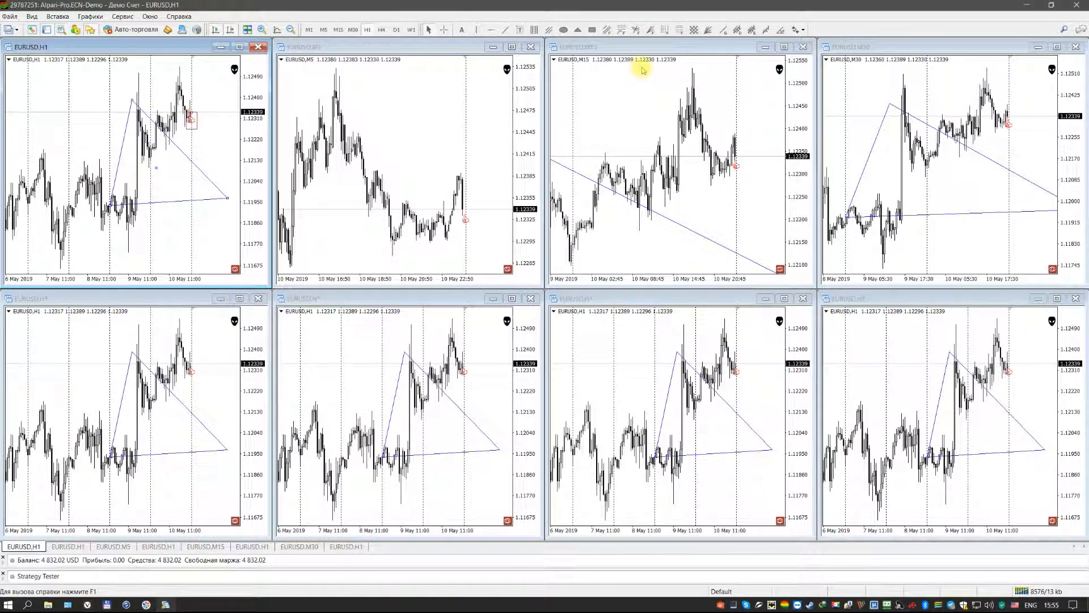
# Draw a Gann grid across the H1 chart and widen its spacing.
pyautogui.moveTo(86, 204); pyautogui.dragTo(116, 177)
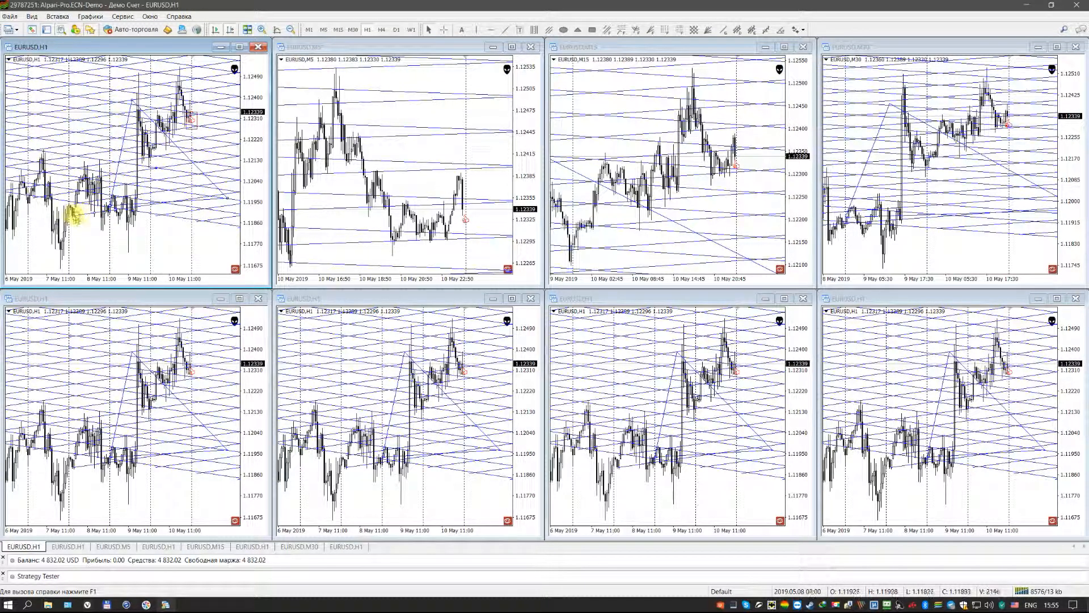
pyautogui.moveTo(92, 213); pyautogui.dragTo(76, 217)
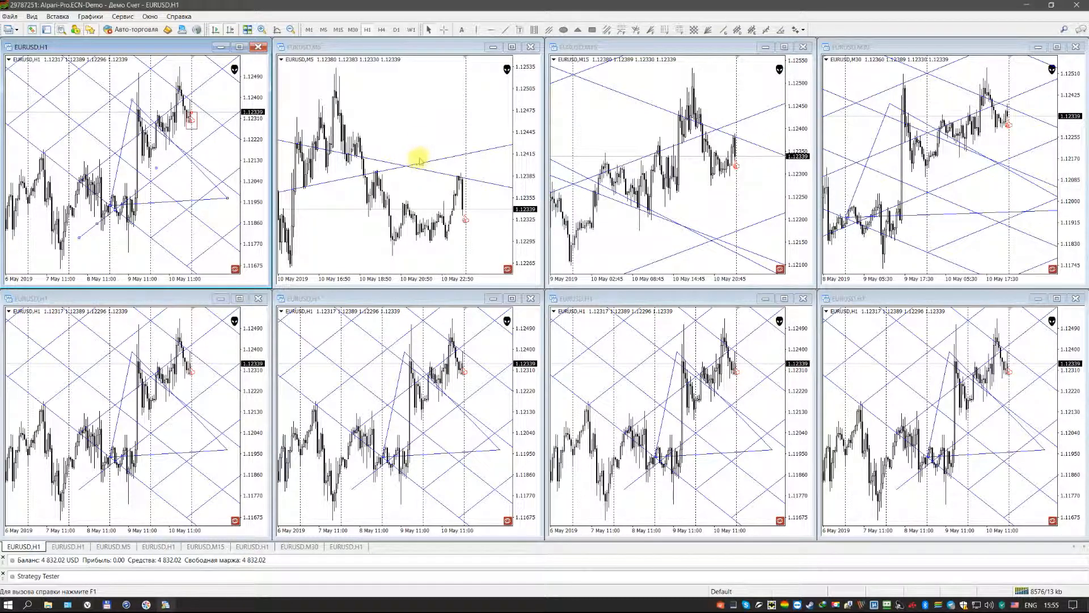
# Set VR-Sync-Charts 'Sync all objects' to Off on the M5 chart via the Indicators List.
pyautogui.rightClick(421, 132)
pyautogui.click(492, 197)
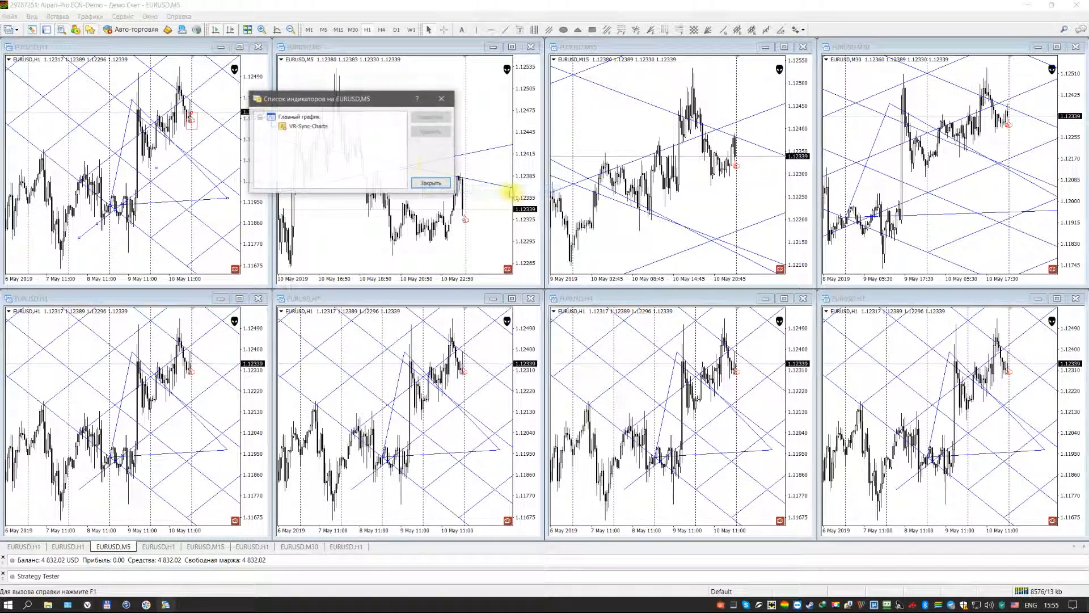
pyautogui.click(308, 126)
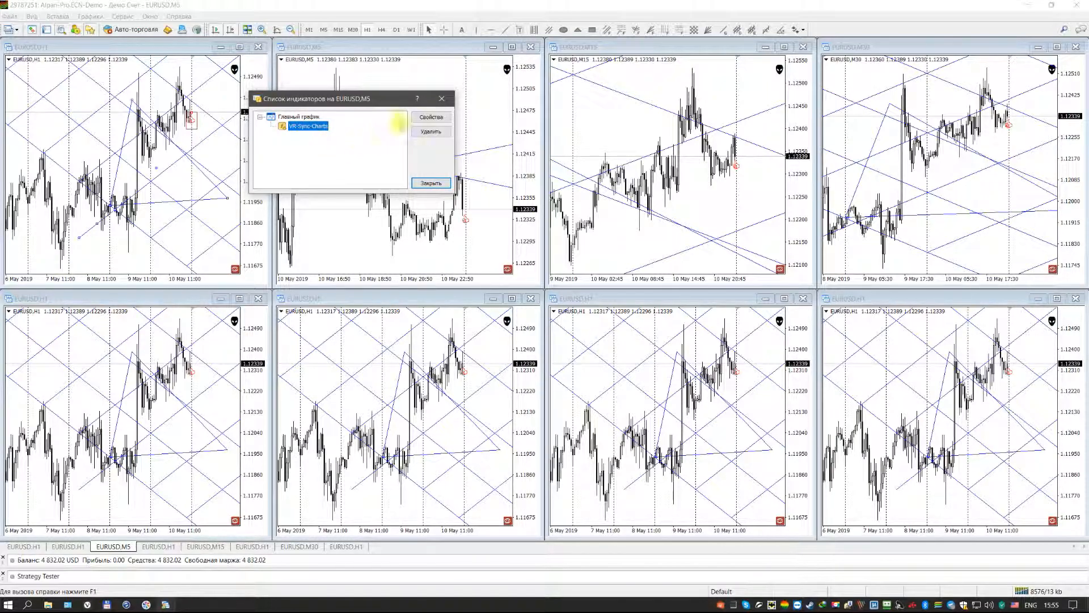
pyautogui.click(431, 116)
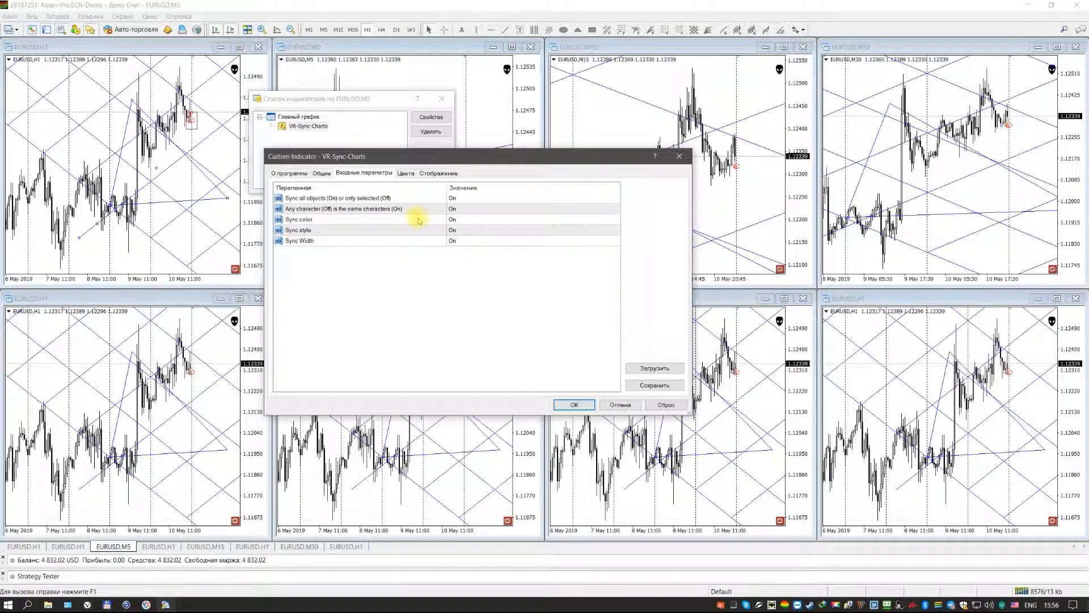
pyautogui.click(381, 198)
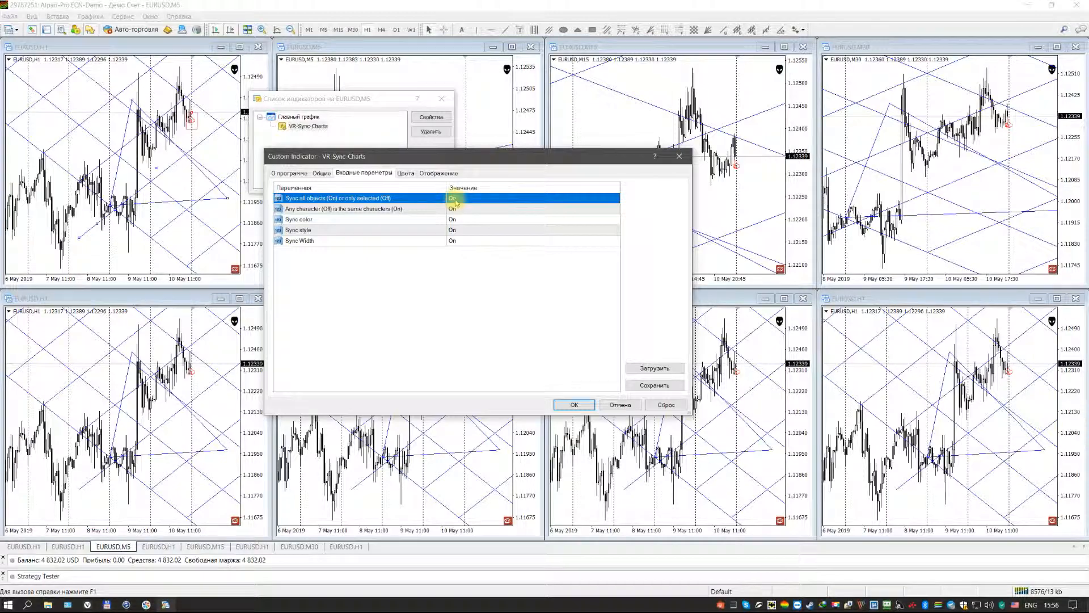
pyautogui.click(454, 200)
pyautogui.click(459, 214)
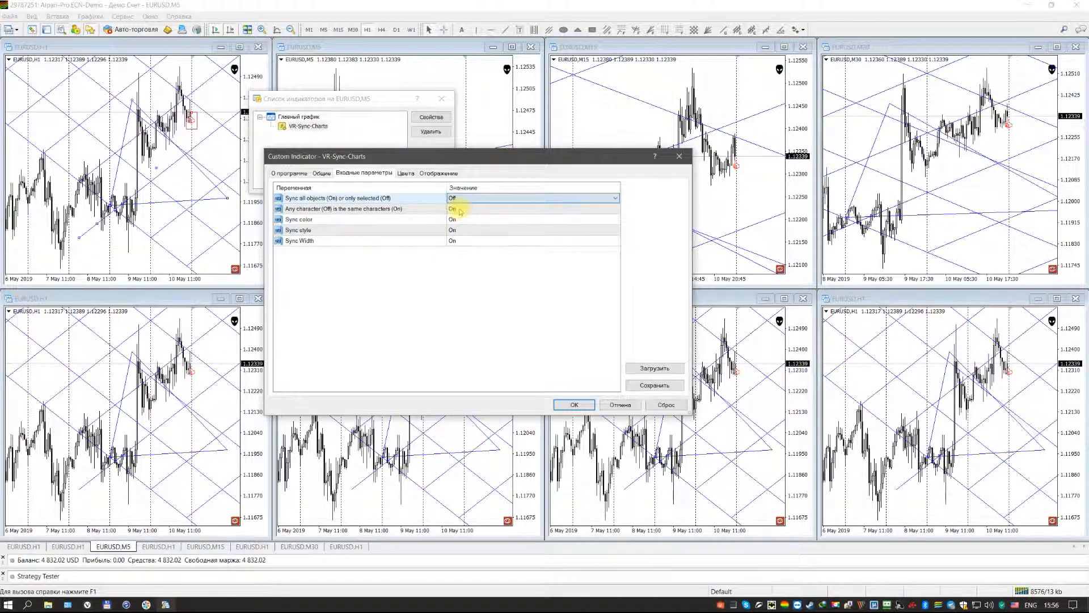
pyautogui.click(572, 404)
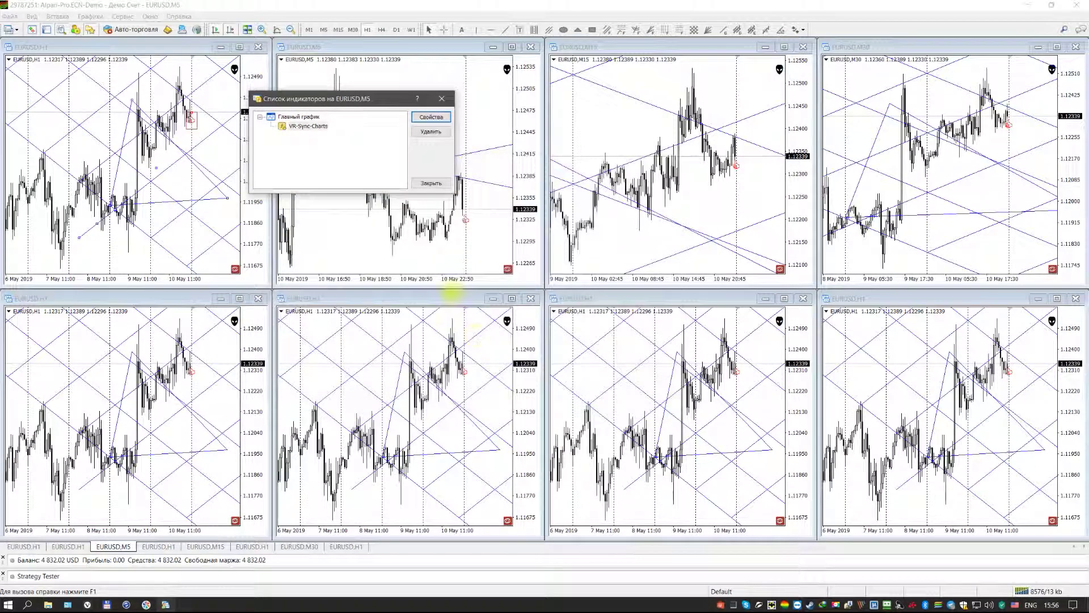
pyautogui.click(431, 184)
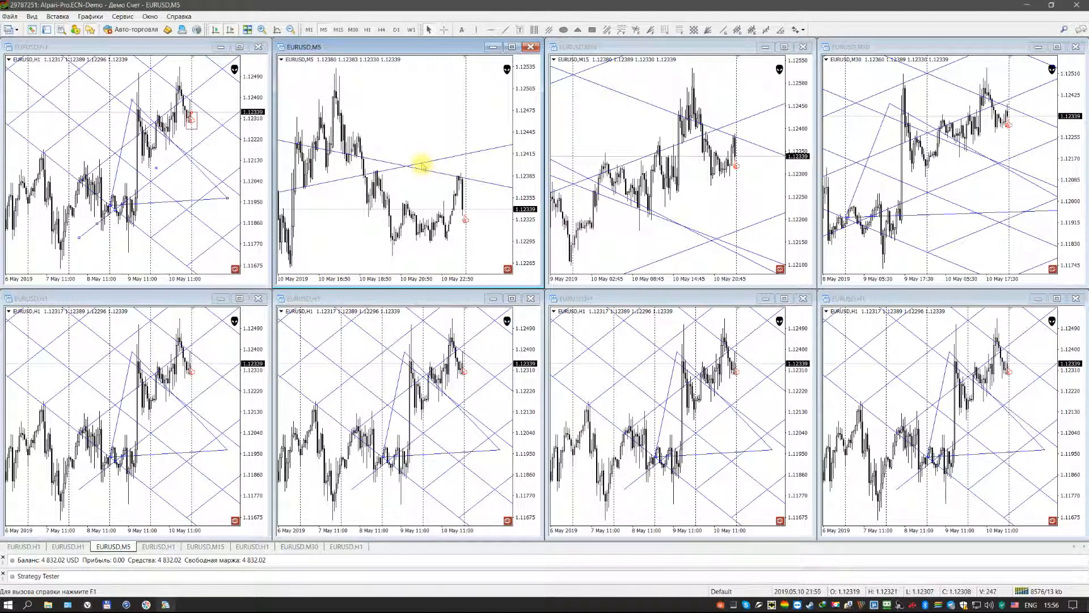
# Delete the Arrow, Triangle and Gann Grid rows from the H1 chart's Objects List.
pyautogui.rightClick(230, 151)
pyautogui.click(271, 222)
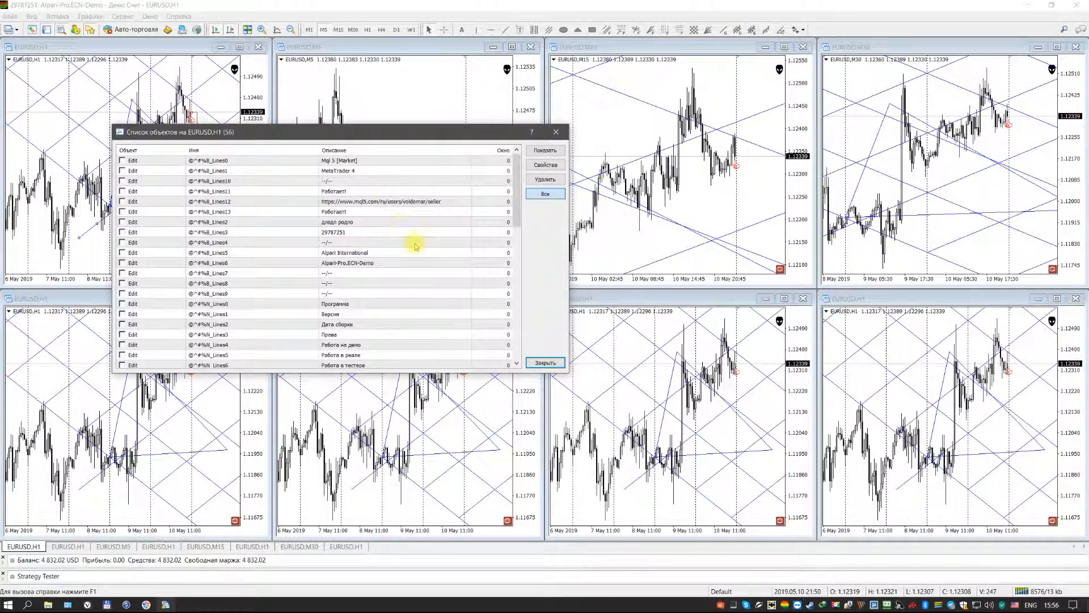
pyautogui.moveTo(518, 204); pyautogui.dragTo(517, 349)
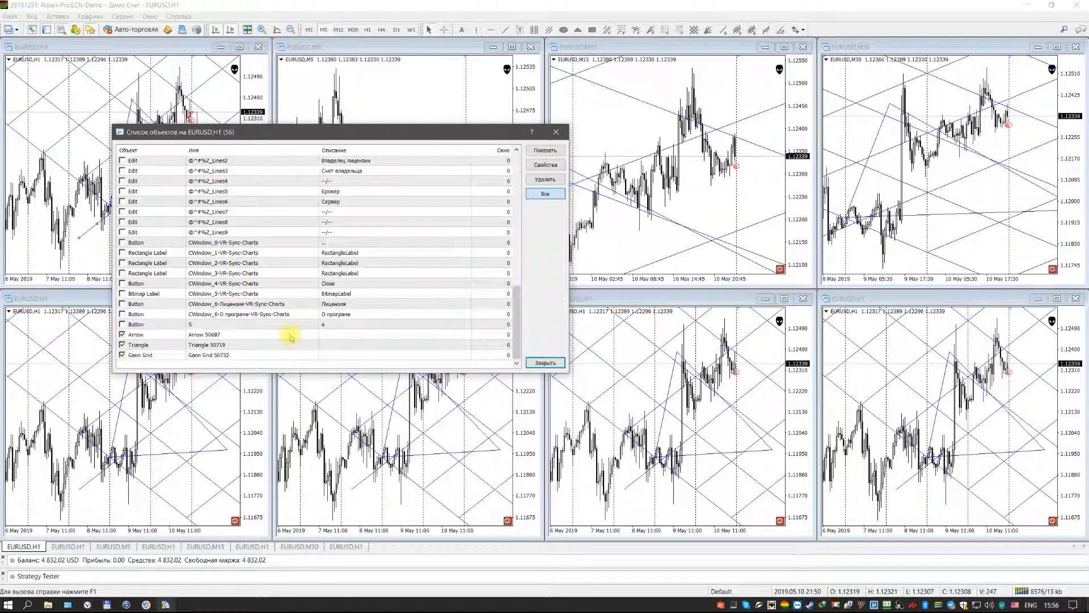
pyautogui.click(290, 334)
pyautogui.click(544, 180)
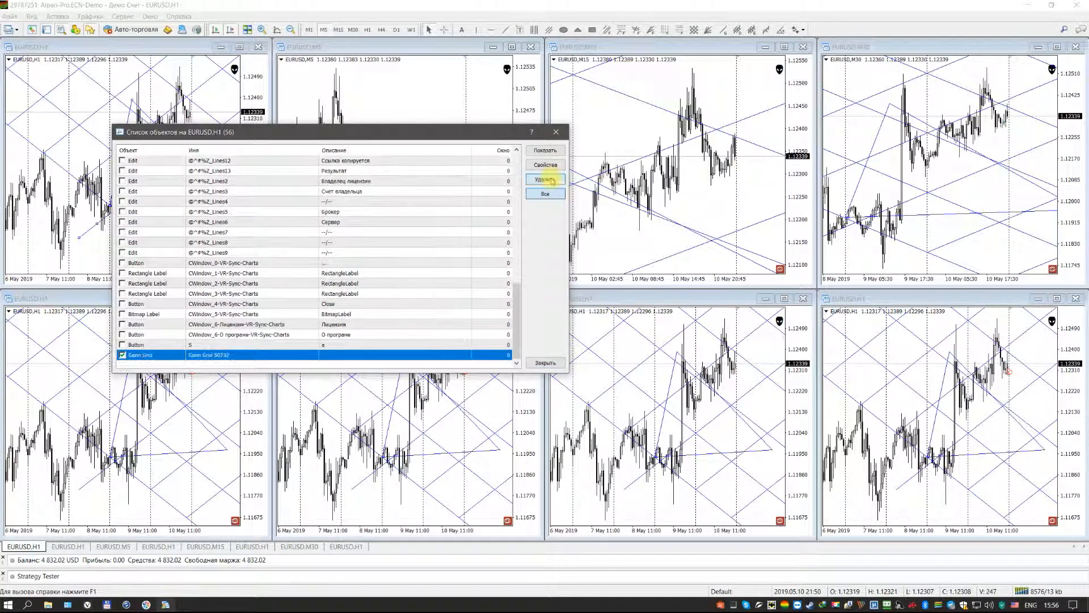
pyautogui.click(545, 180)
pyautogui.click(545, 363)
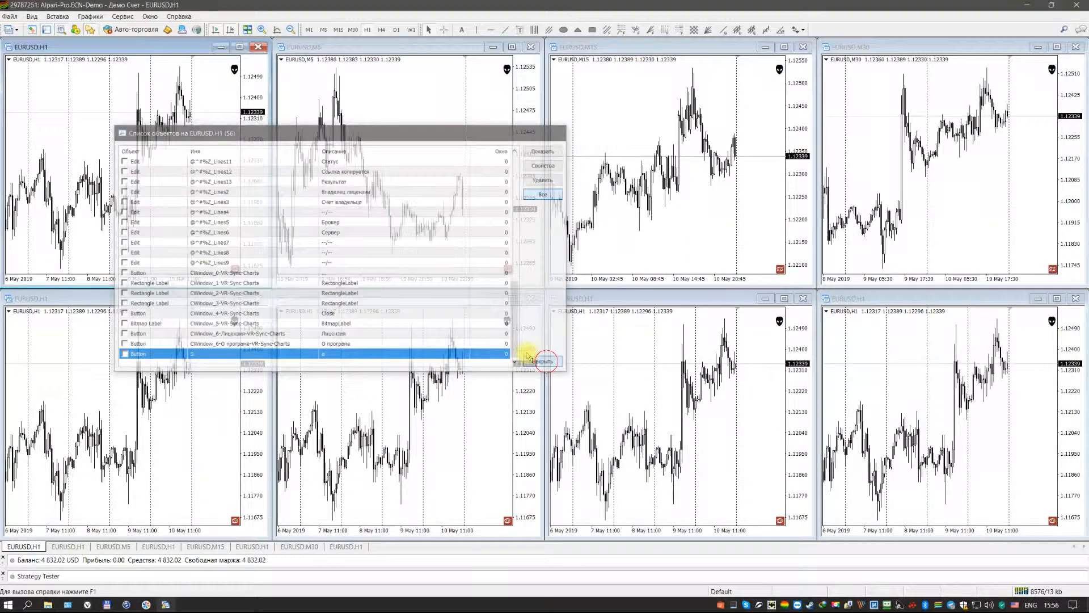
pyautogui.rightClick(366, 152)
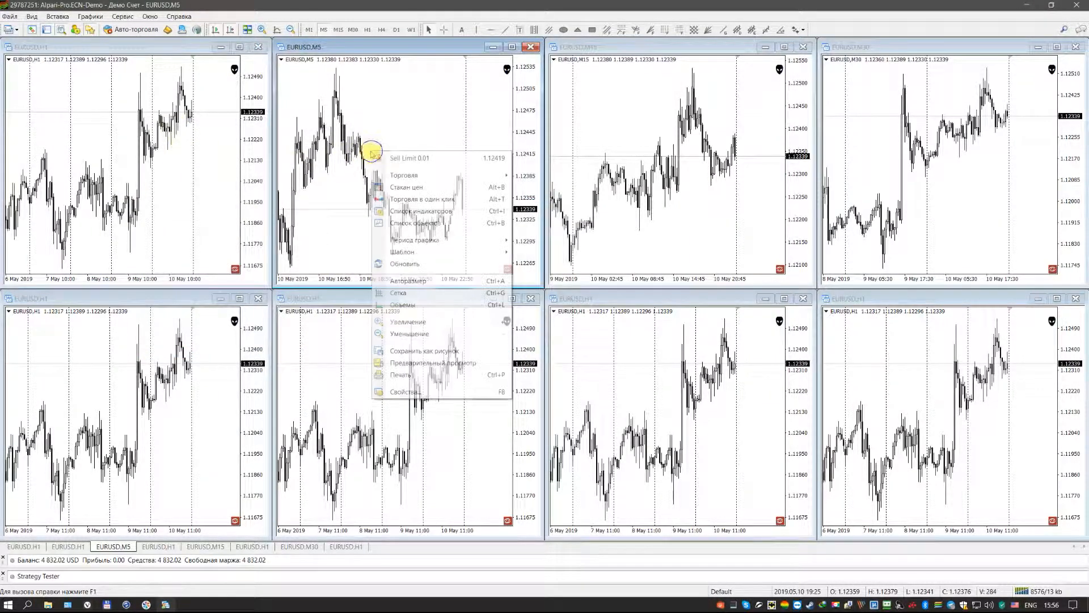
pyautogui.click(409, 211)
pyautogui.click(308, 127)
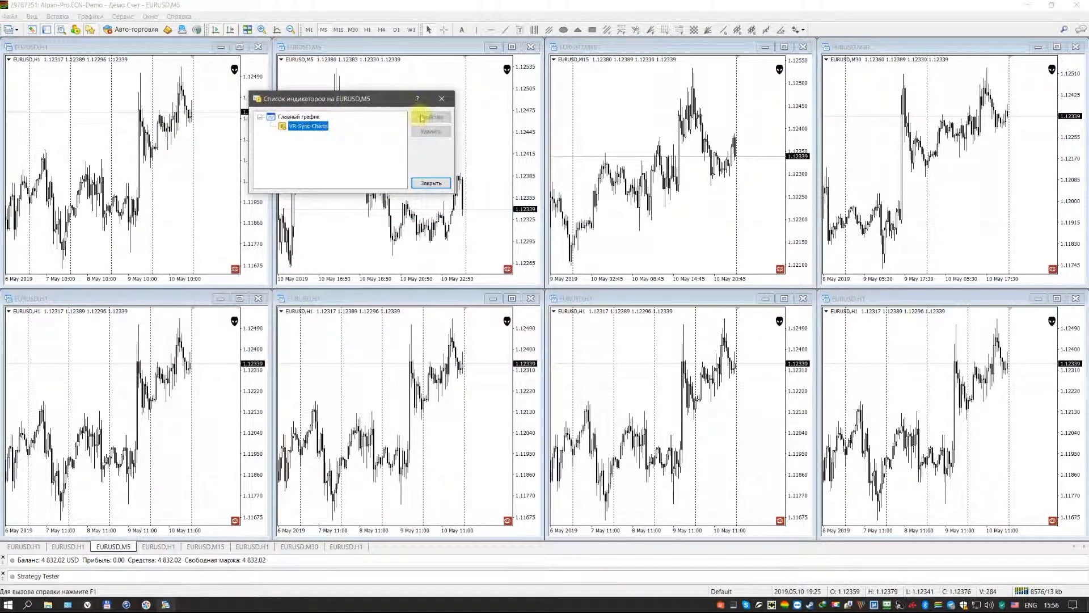
pyautogui.click(431, 117)
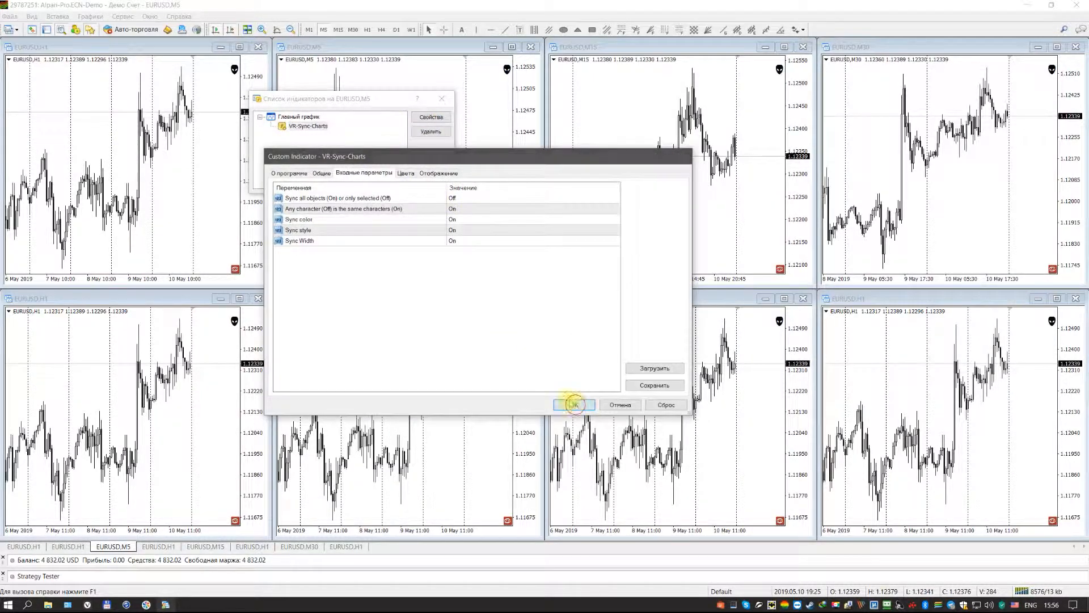
pyautogui.click(566, 406)
pyautogui.click(430, 184)
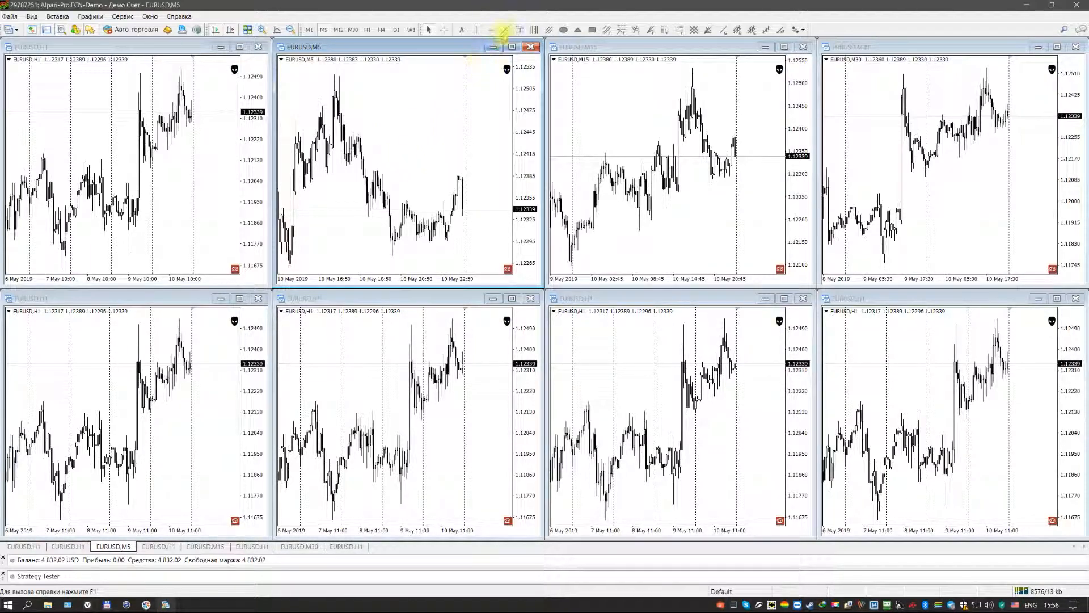
# Draw a rising trend line on the M5 chart and ease it to a shallower angle.
pyautogui.click(504, 30)
pyautogui.moveTo(350, 217); pyautogui.dragTo(493, 69)
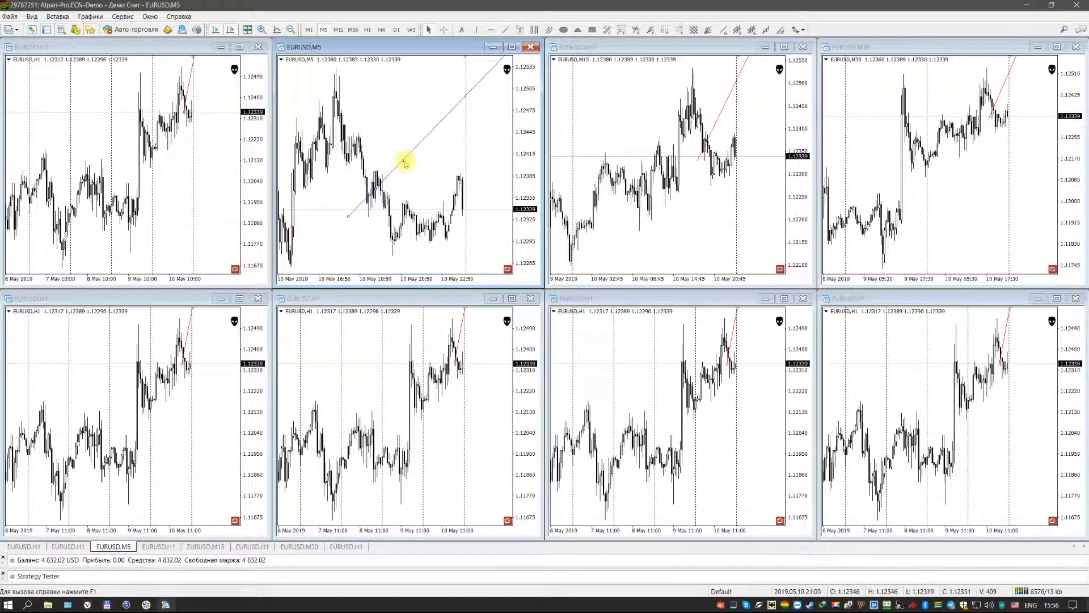
pyautogui.moveTo(403, 160)
pyautogui.mouseDown()
pyautogui.moveTo(413, 175)
pyautogui.moveTo(401, 162)
pyautogui.mouseUp()
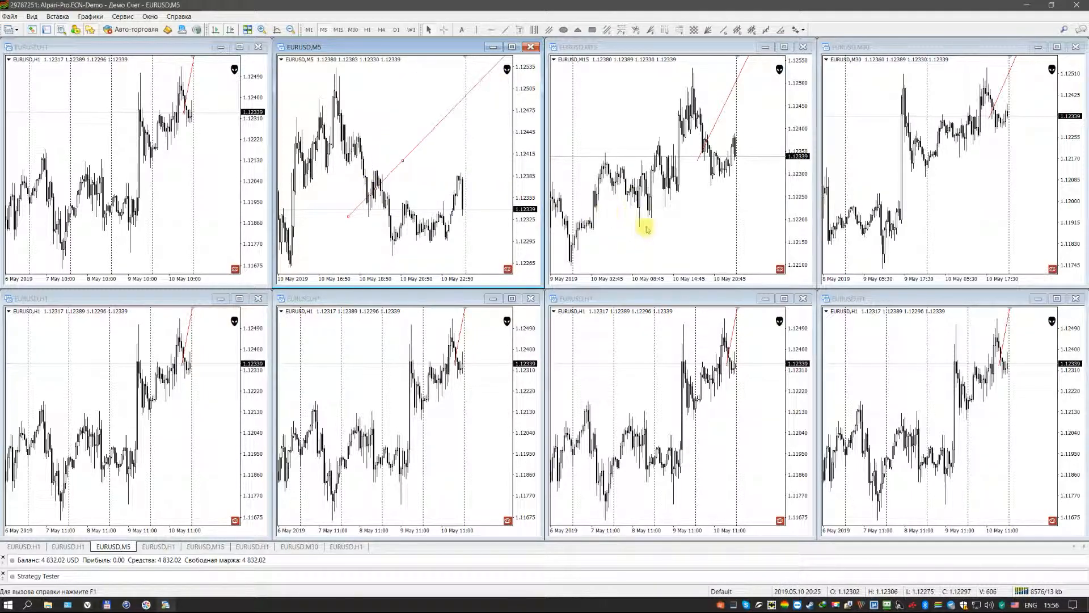
# Reshape the trend line's endpoint so it settles at a shallow rising angle, checking the H1 copy.
pyautogui.click(732, 338)
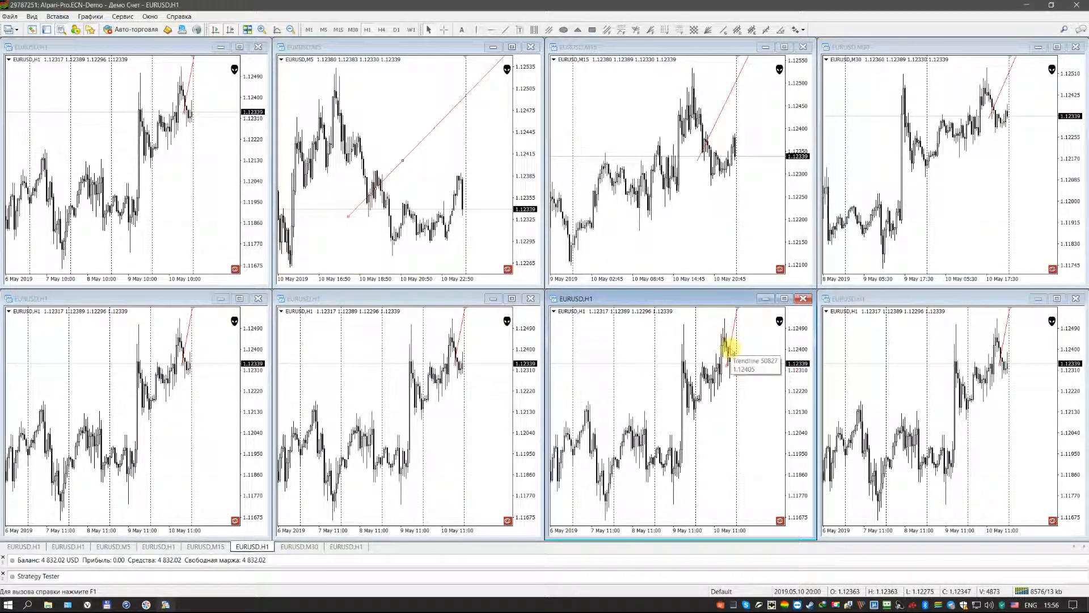
pyautogui.click(413, 168)
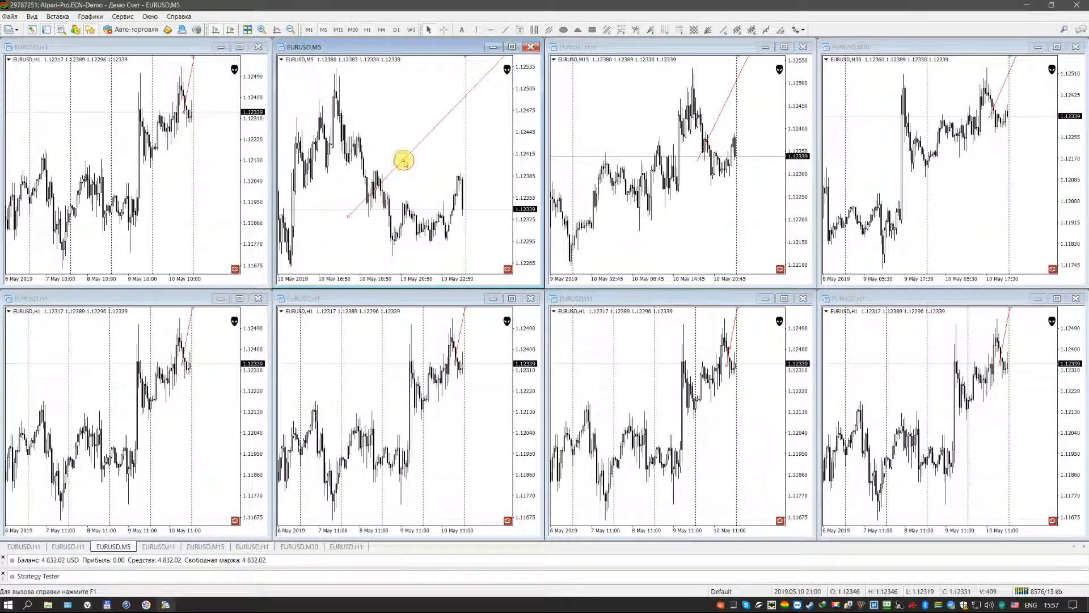
pyautogui.moveTo(413, 167); pyautogui.dragTo(423, 180)
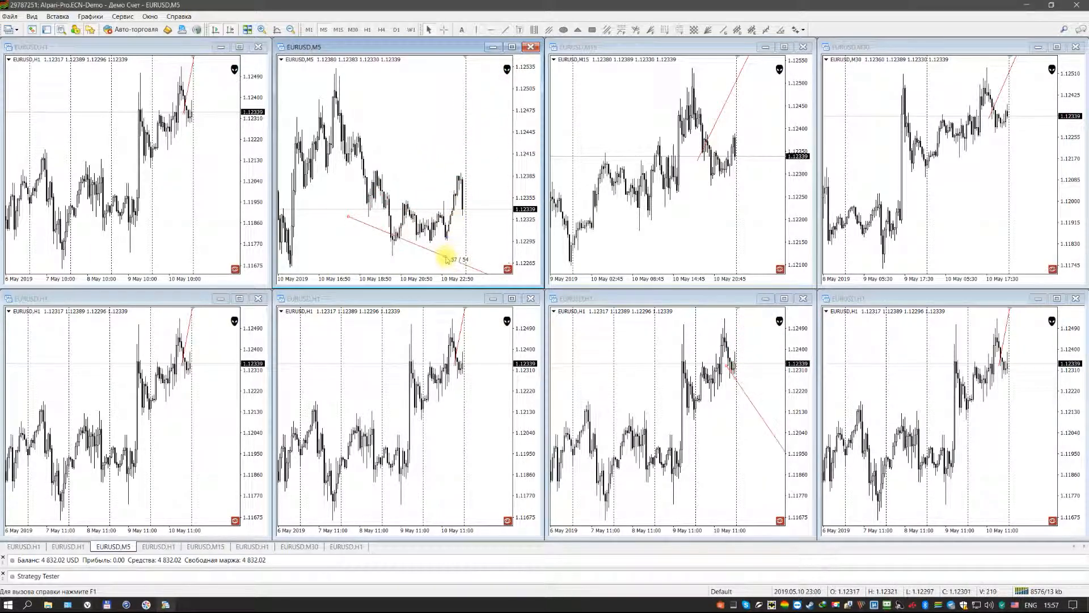
pyautogui.moveTo(423, 180); pyautogui.dragTo(424, 206)
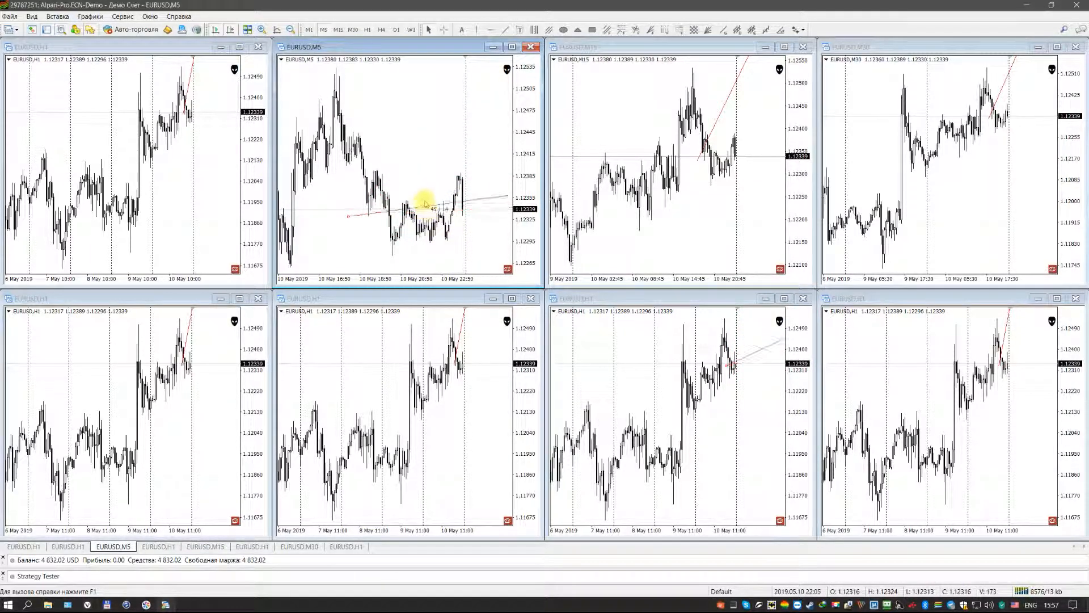
pyautogui.moveTo(426, 206); pyautogui.dragTo(436, 174)
# Set VR-Sync-Charts 'Sync all objects' back to On for the M5 chart, then steepen the trend line.
pyautogui.rightClick(436, 173)
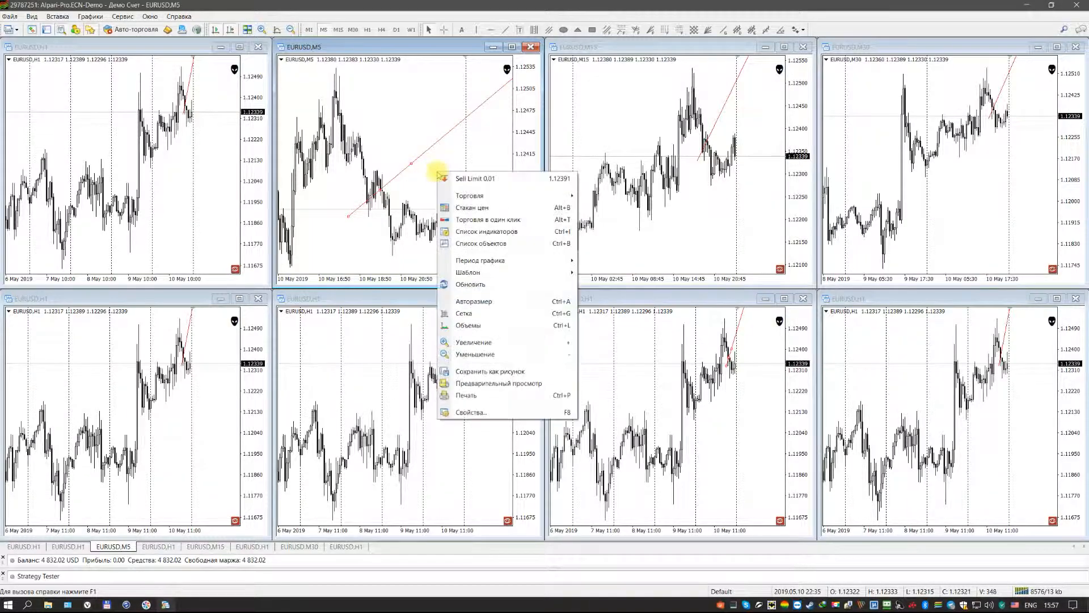
pyautogui.click(466, 228)
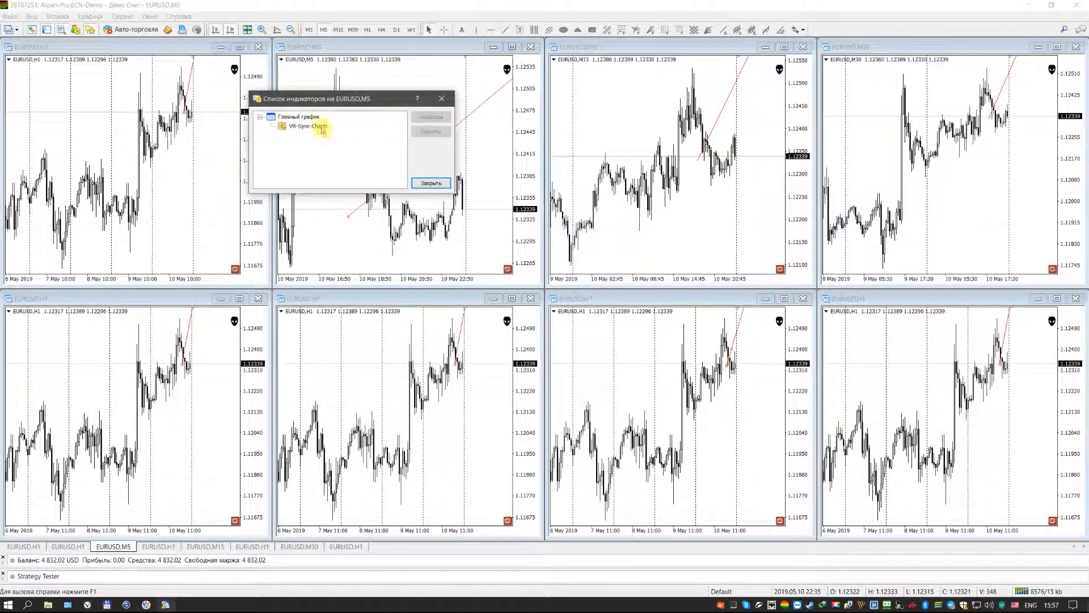
pyautogui.doubleClick(308, 126)
pyautogui.click(465, 198)
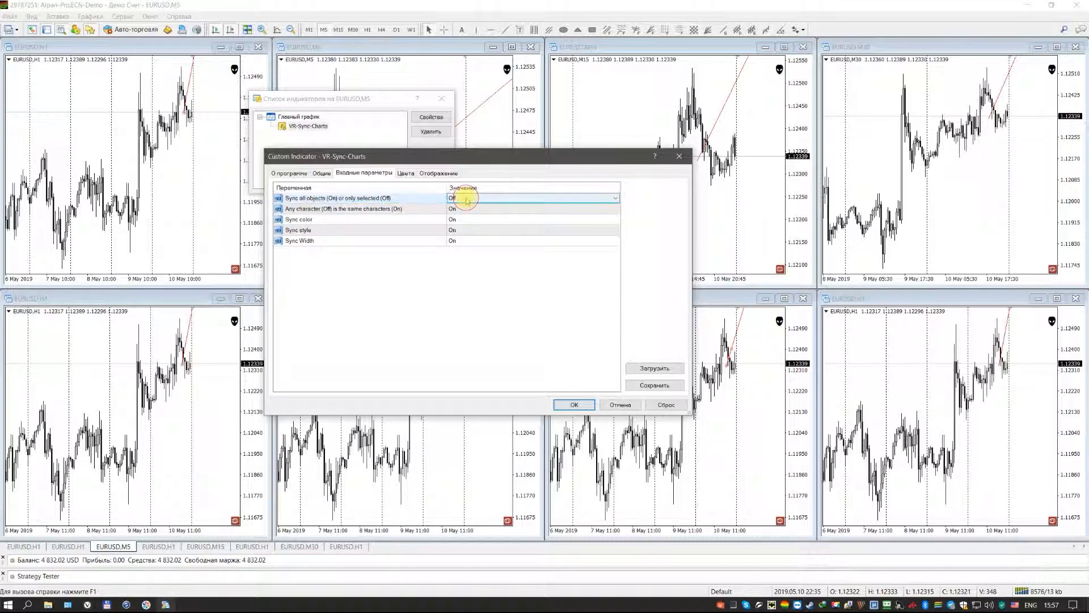
pyautogui.click(466, 214)
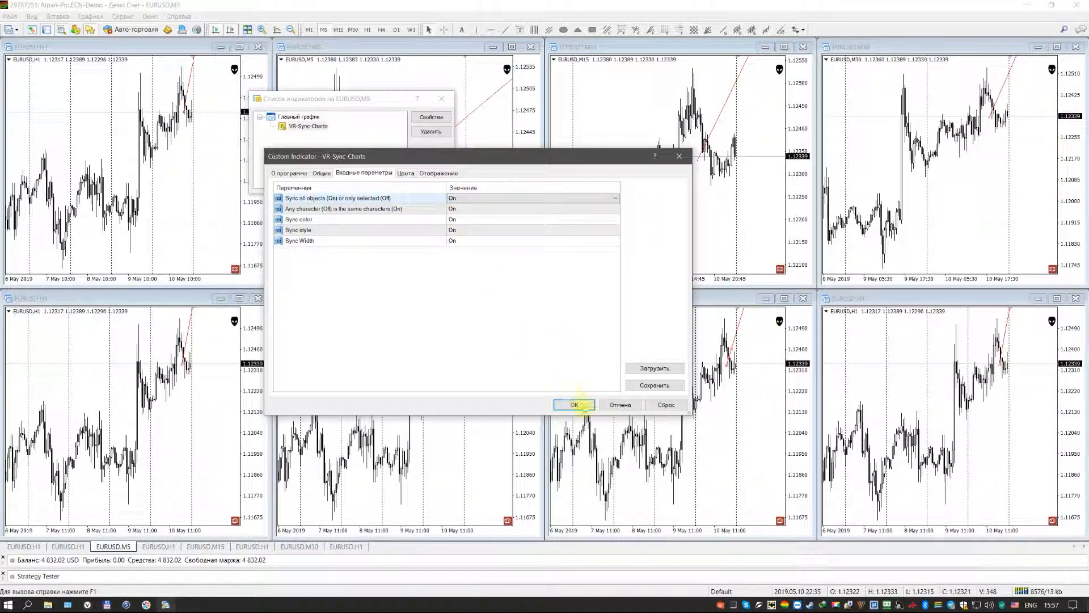
pyautogui.click(574, 405)
pyautogui.click(432, 183)
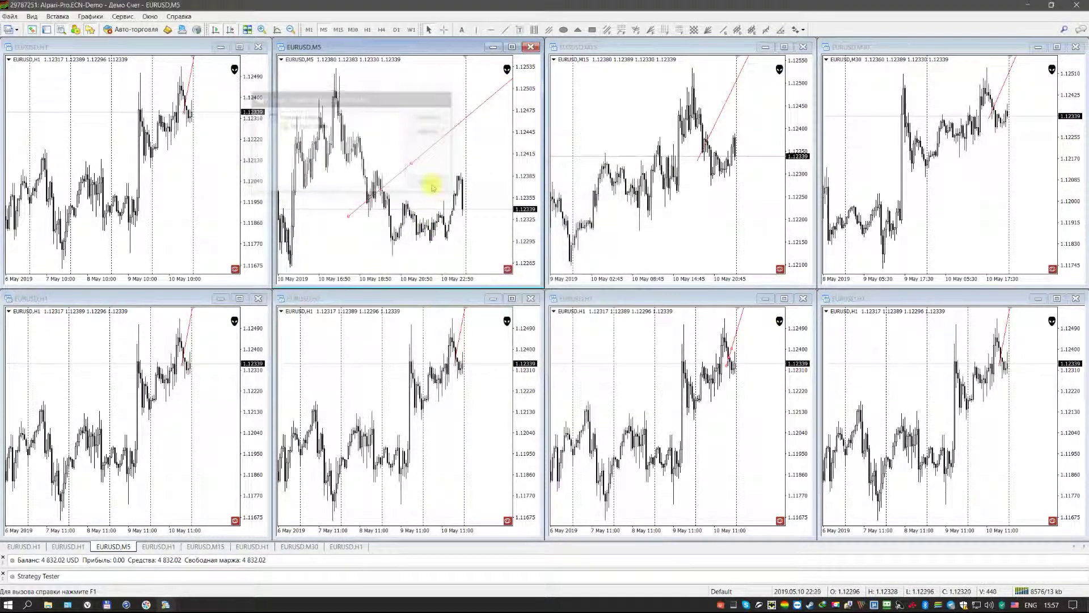
pyautogui.moveTo(413, 164)
pyautogui.mouseDown()
pyautogui.moveTo(421, 173)
pyautogui.moveTo(417, 155)
pyautogui.mouseUp()
pyautogui.rightClick(416, 154)
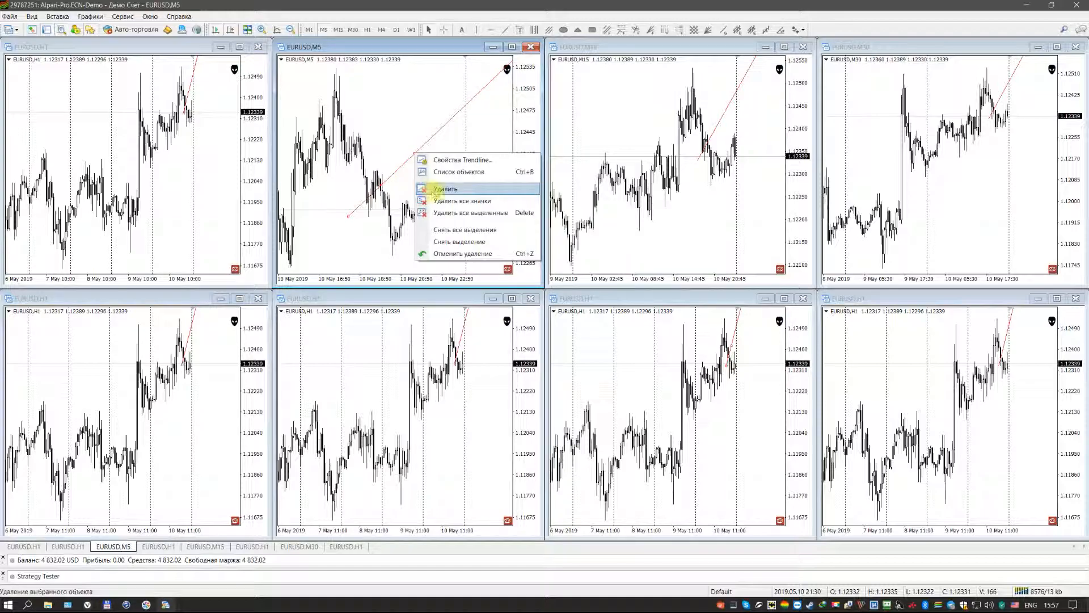
# Delete the trend line from all charts and set VR-Sync-Charts 'Any character' to Off.
pyautogui.click(442, 209)
pyautogui.rightClick(402, 168)
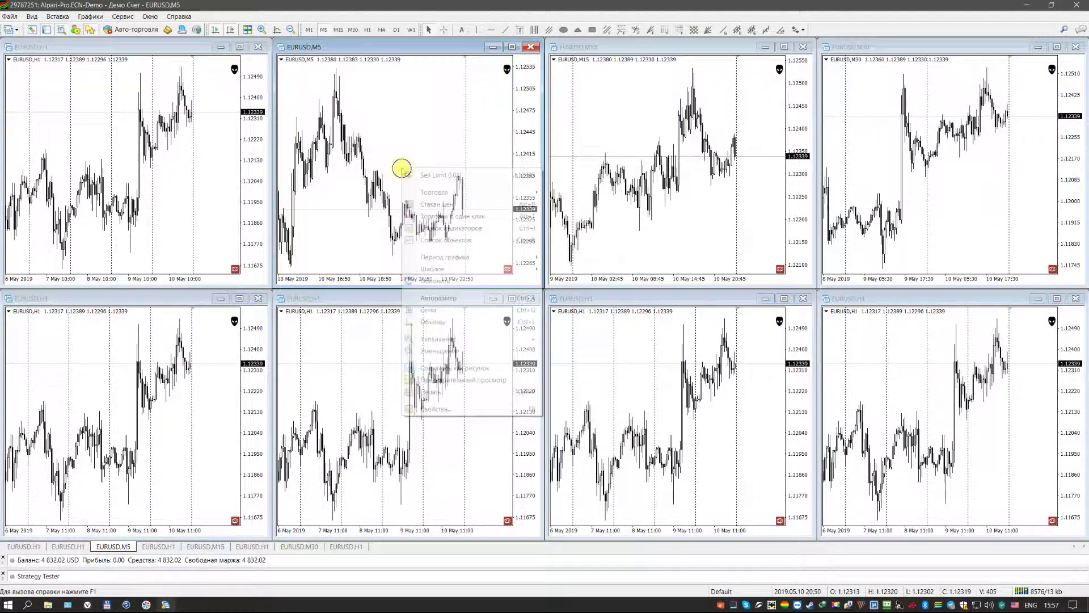
pyautogui.click(439, 231)
pyautogui.click(308, 127)
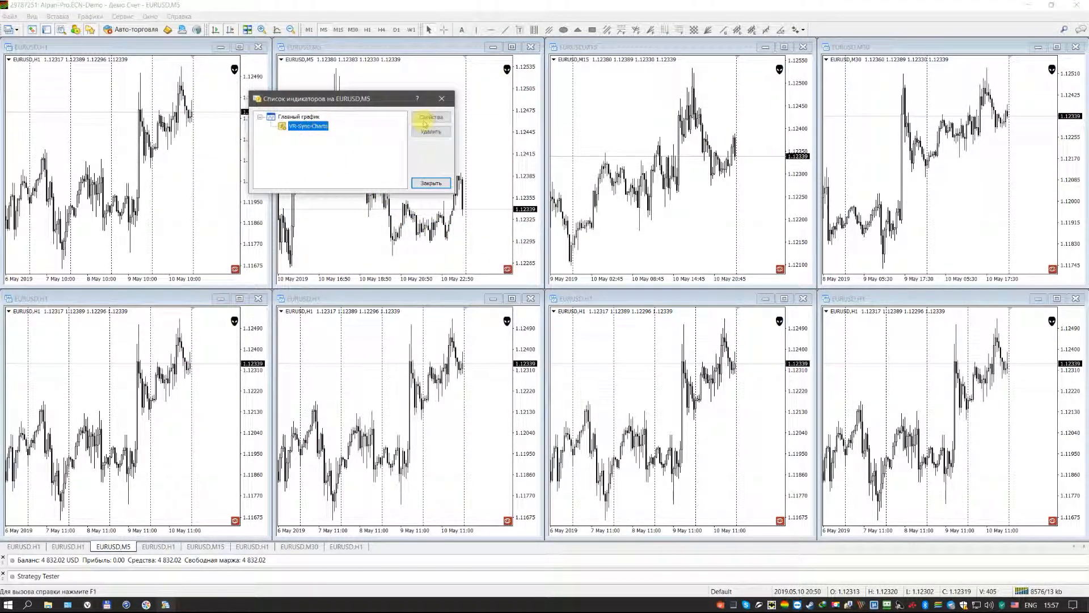
pyautogui.click(431, 117)
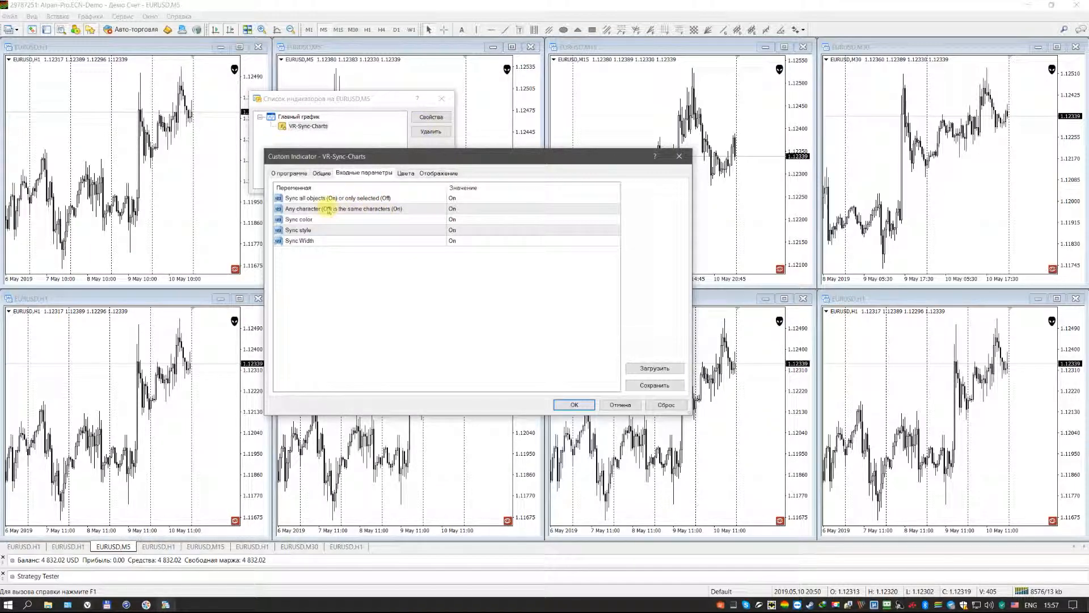
pyautogui.click(329, 209)
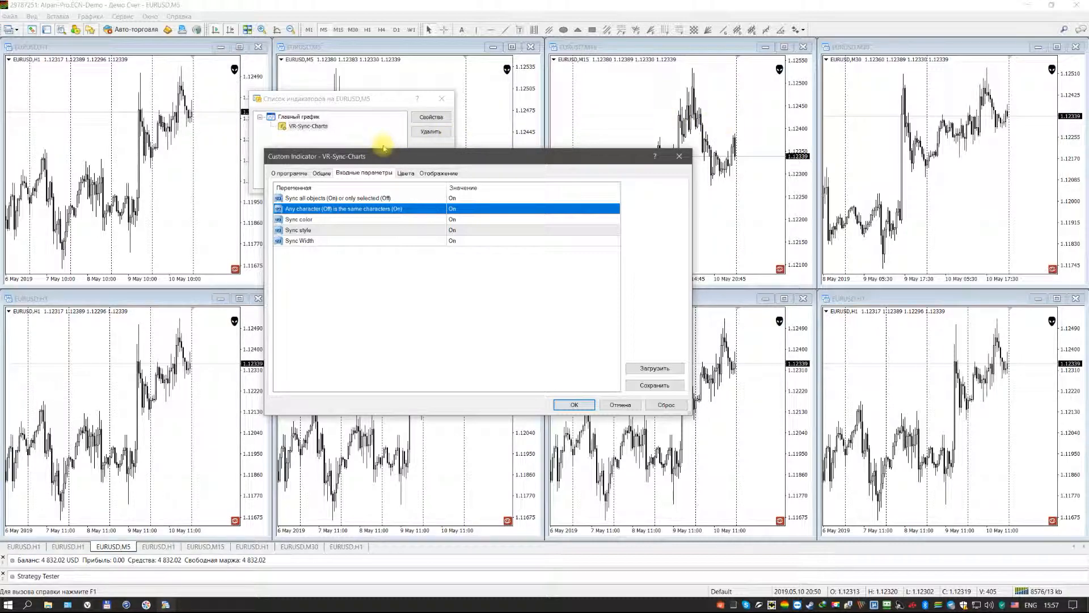
pyautogui.click(469, 209)
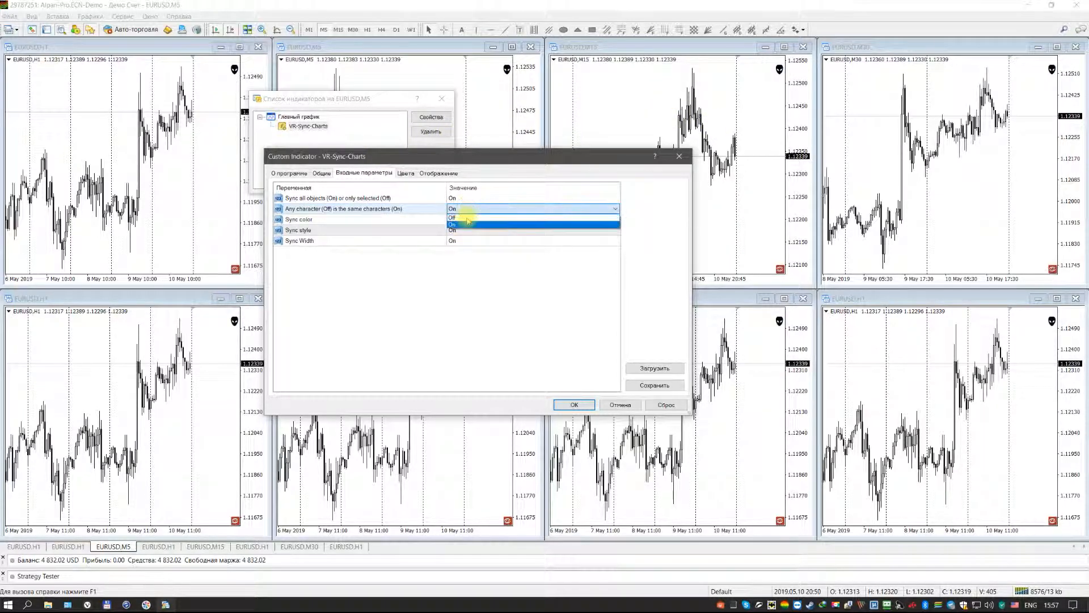
pyautogui.click(469, 225)
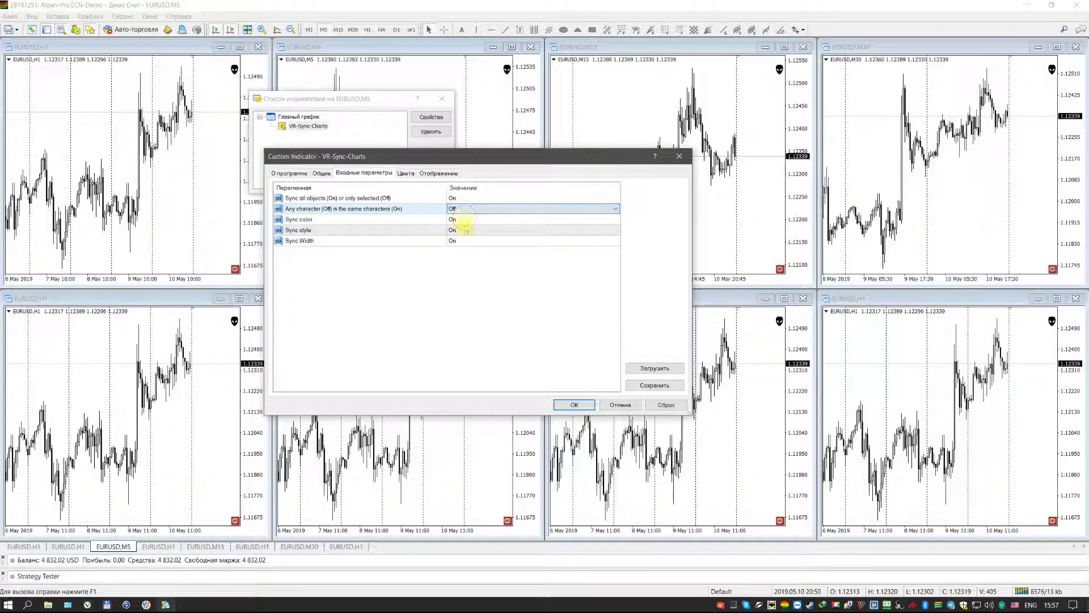
pyautogui.click(573, 405)
pyautogui.click(448, 100)
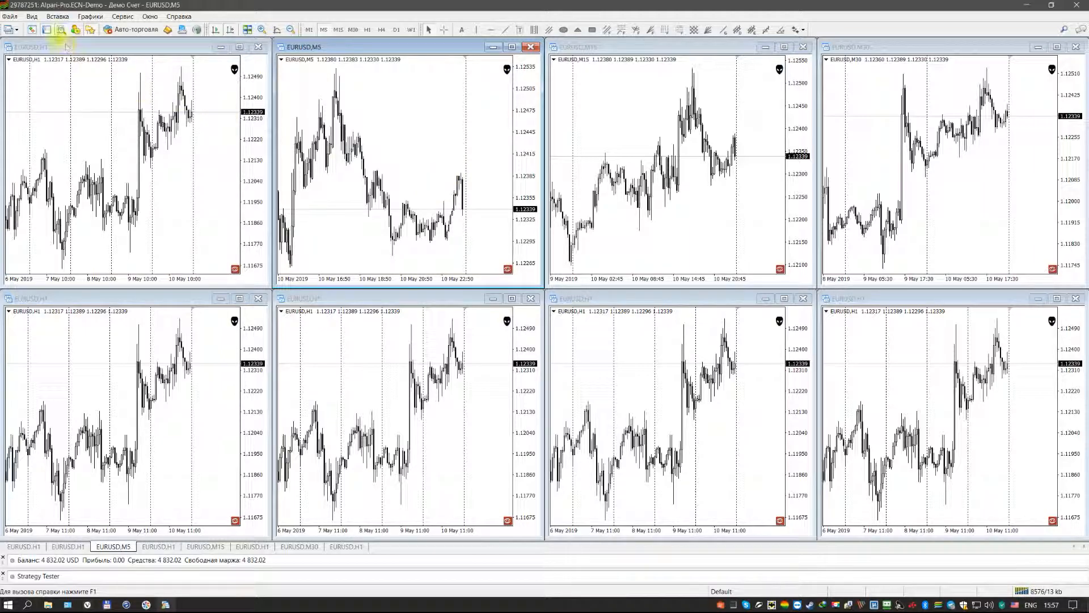
# Drag GBPUSD from Market Watch onto the second chart, then reactivate the EURUSD H1 chart.
pyautogui.click(30, 31)
pyautogui.click(24, 63)
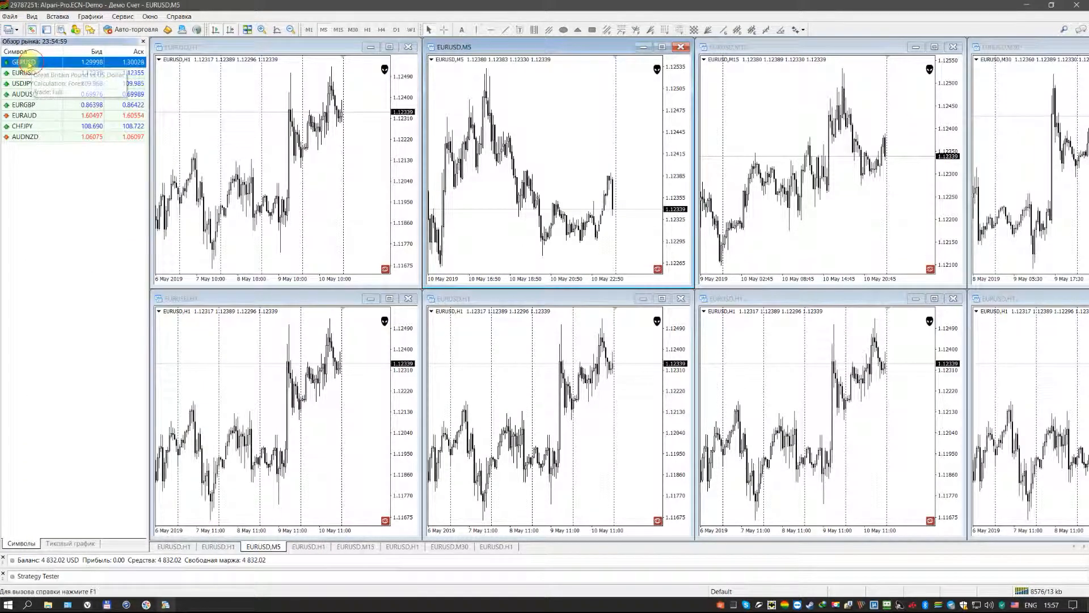
pyautogui.moveTo(24, 62); pyautogui.dragTo(492, 129)
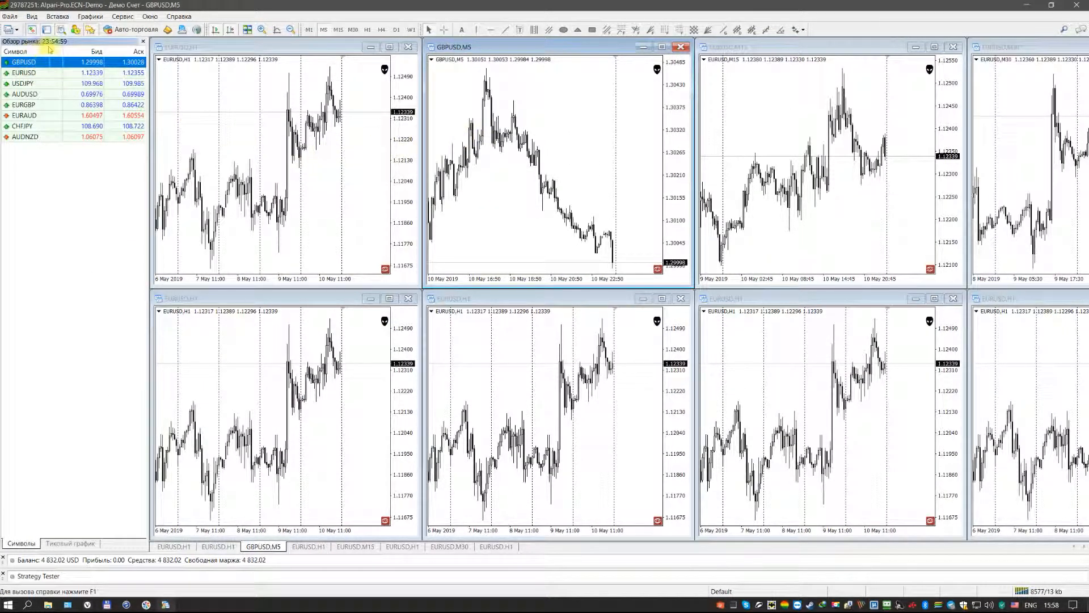
pyautogui.click(138, 42)
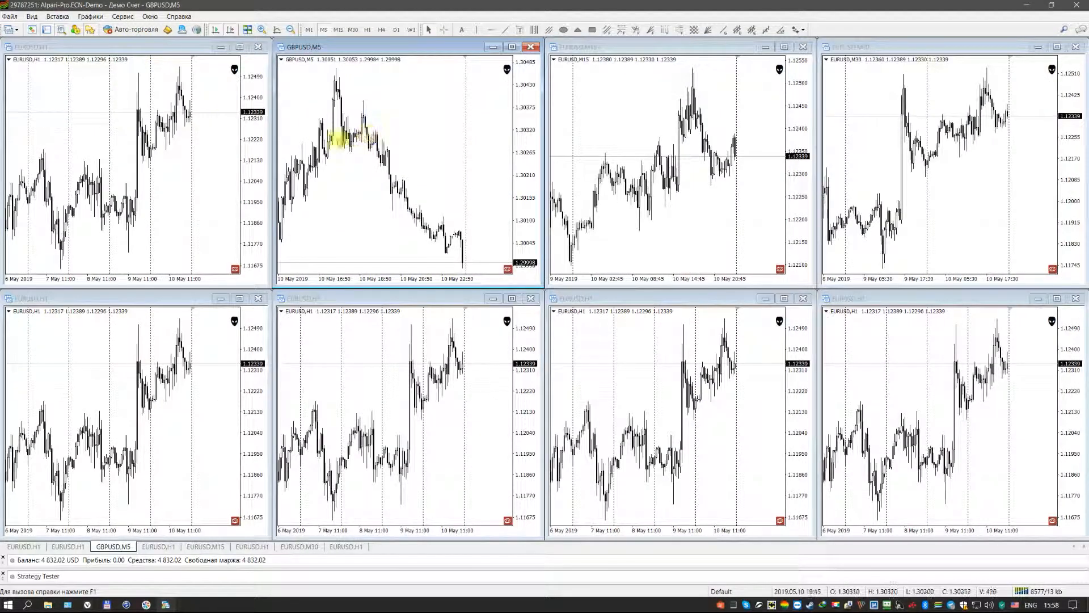
pyautogui.click(208, 152)
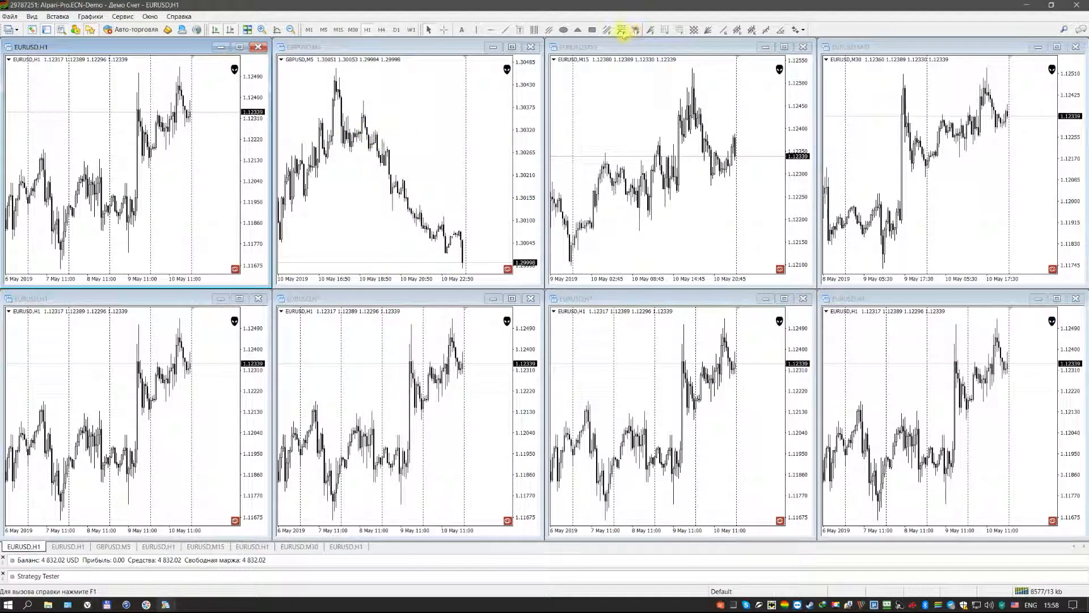
# Draw a trend line on the EURUSD H1 chart and steepen it by moving both ends.
pyautogui.click(491, 30)
pyautogui.moveTo(137, 226); pyautogui.dragTo(174, 184)
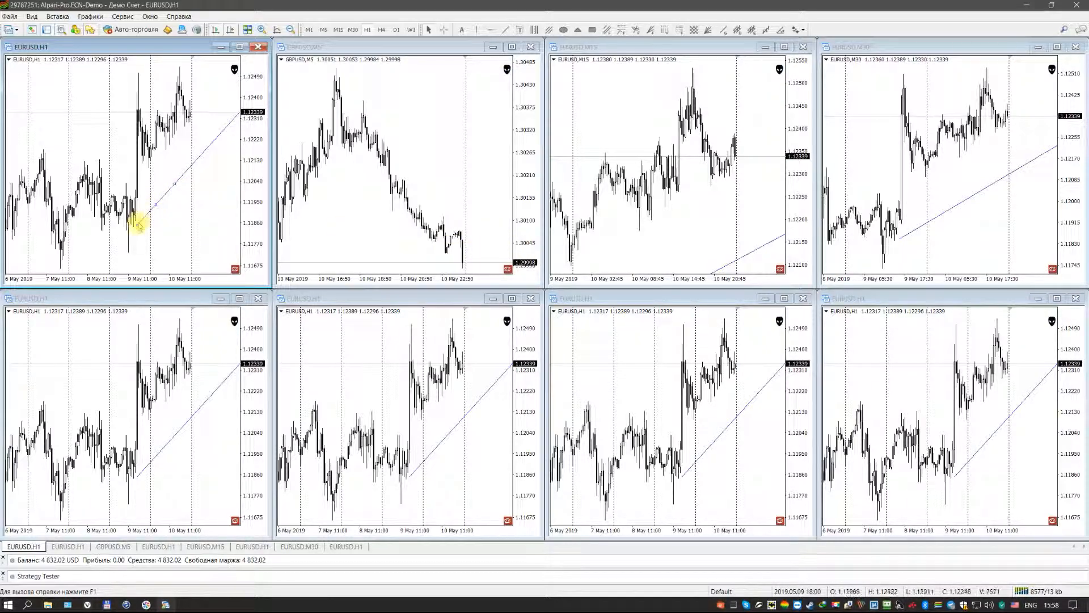
pyautogui.moveTo(137, 224); pyautogui.dragTo(162, 230)
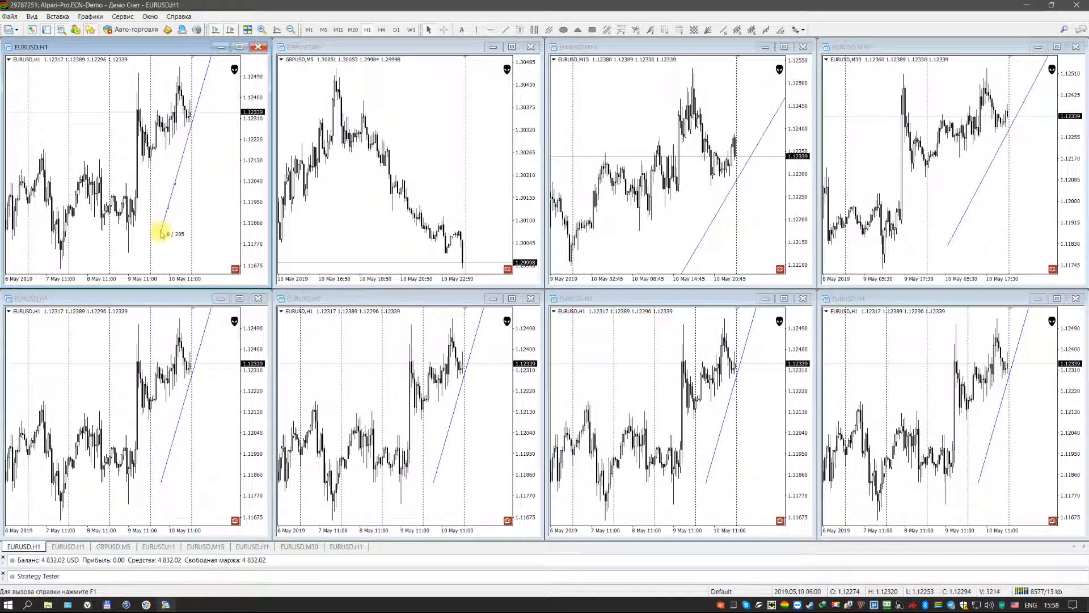
pyautogui.moveTo(172, 186); pyautogui.dragTo(191, 125)
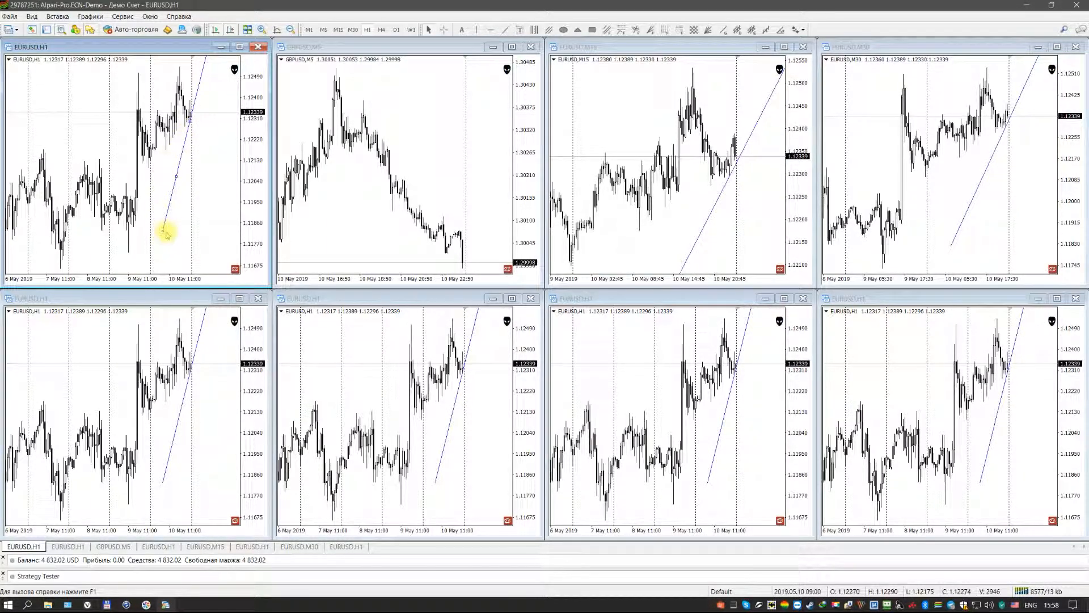
pyautogui.moveTo(162, 229); pyautogui.dragTo(194, 231)
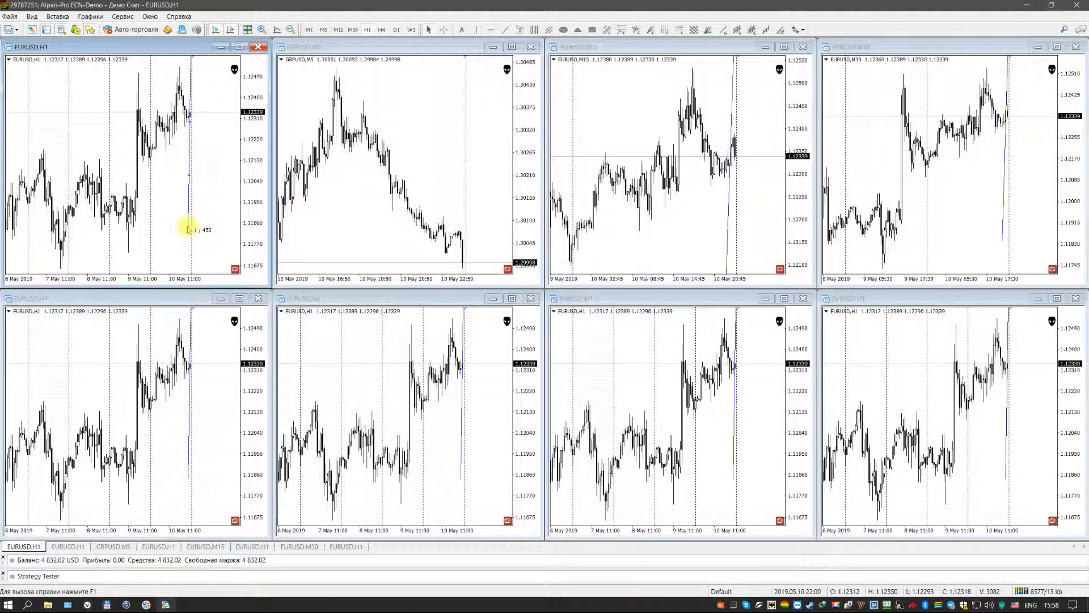
pyautogui.moveTo(194, 229)
pyautogui.mouseDown()
pyautogui.moveTo(128, 208)
pyautogui.moveTo(124, 170)
pyautogui.mouseUp()
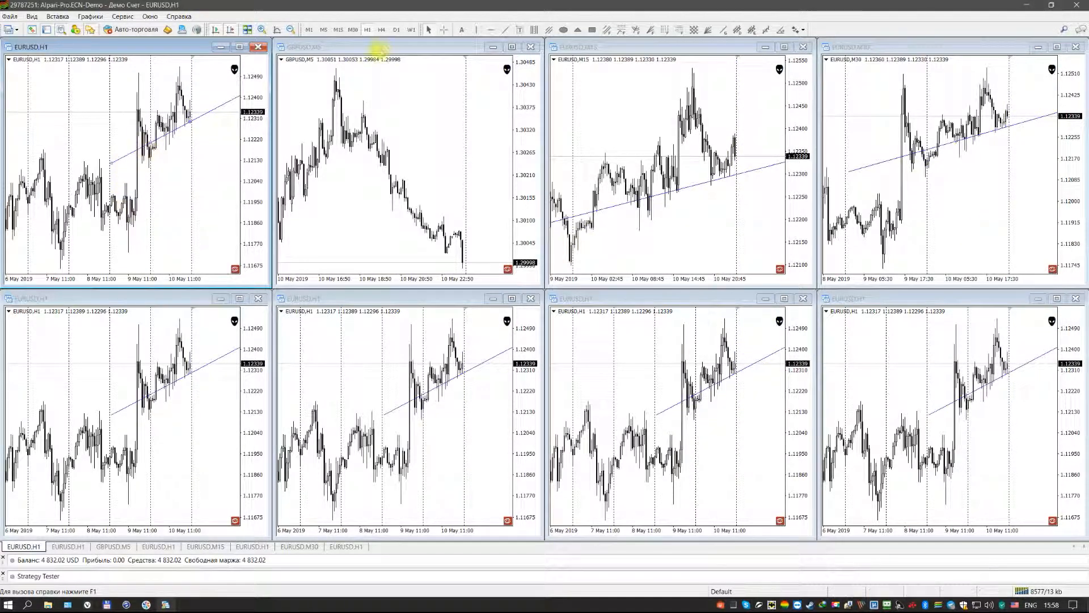
# Flip the first chart to D1 and back to H1, and put the GBPUSD chart on H4.
pyautogui.click(397, 29)
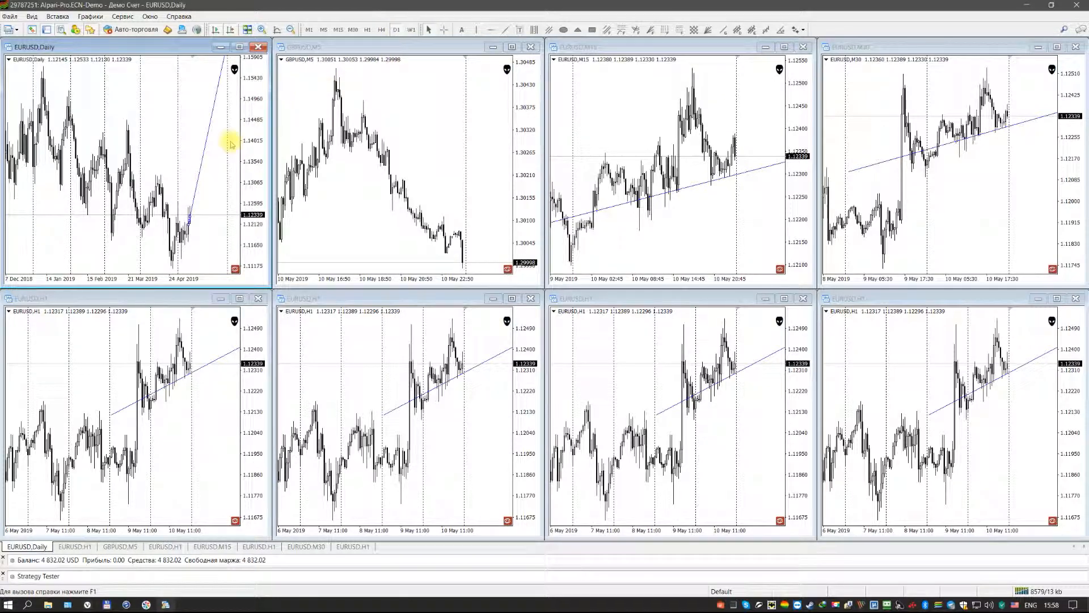
pyautogui.click(366, 29)
pyautogui.click(367, 98)
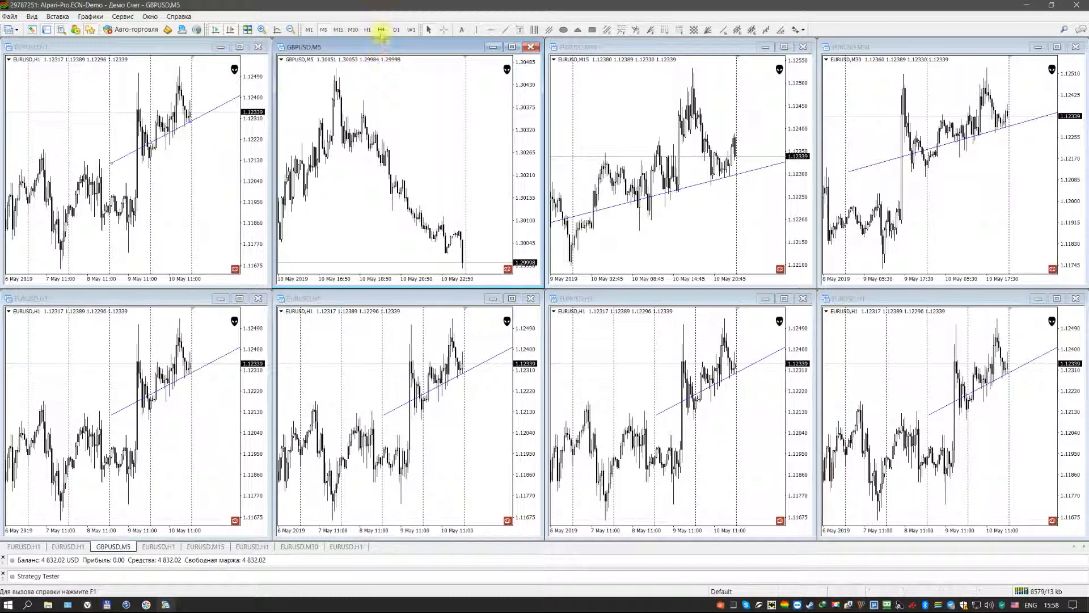
pyautogui.click(380, 28)
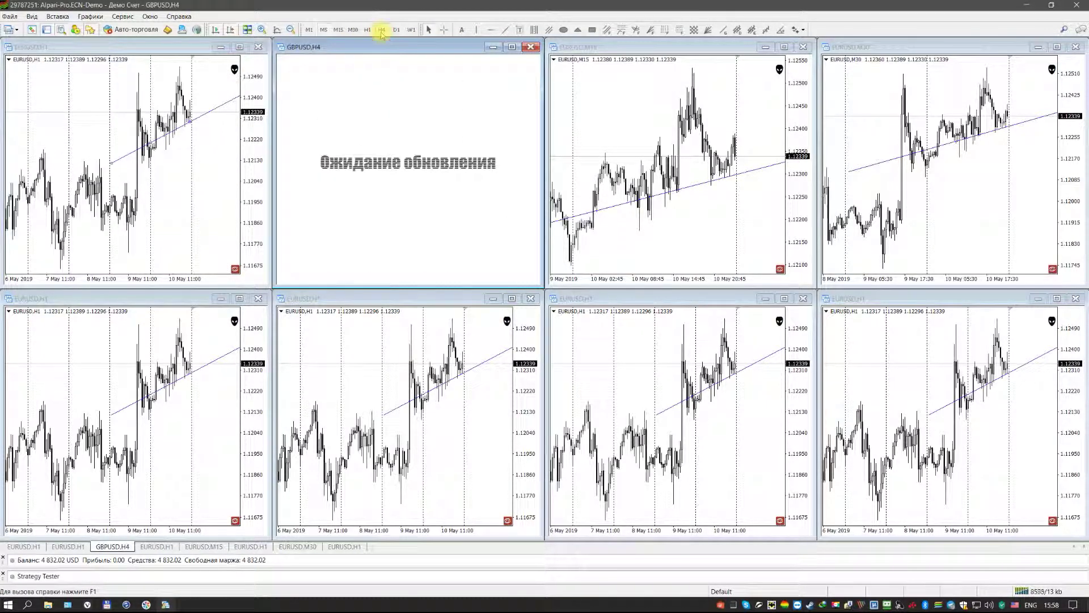
# Flatten the EURUSD trend line to nearly horizontal, then tilt it back into a rising line.
pyautogui.click(113, 163)
pyautogui.moveTo(113, 163); pyautogui.dragTo(122, 128)
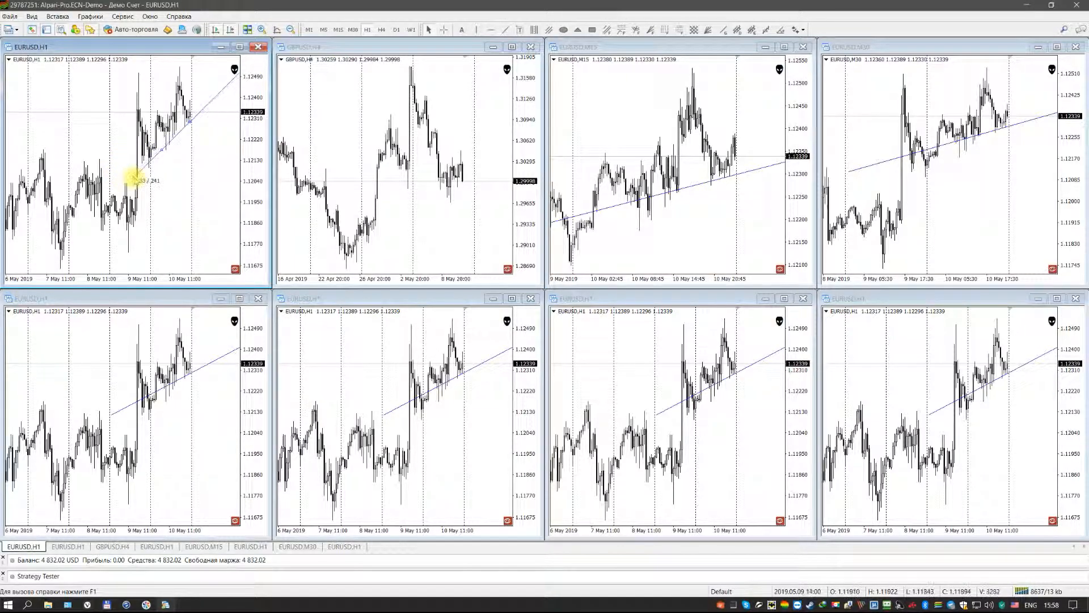
pyautogui.moveTo(121, 128); pyautogui.dragTo(136, 129)
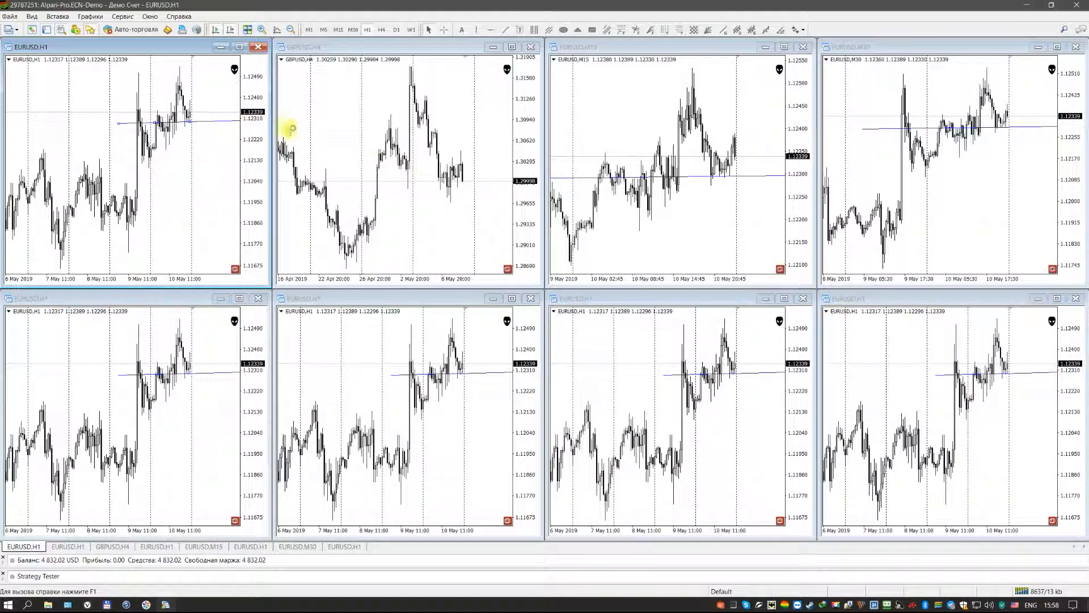
pyautogui.moveTo(119, 125); pyautogui.dragTo(153, 139)
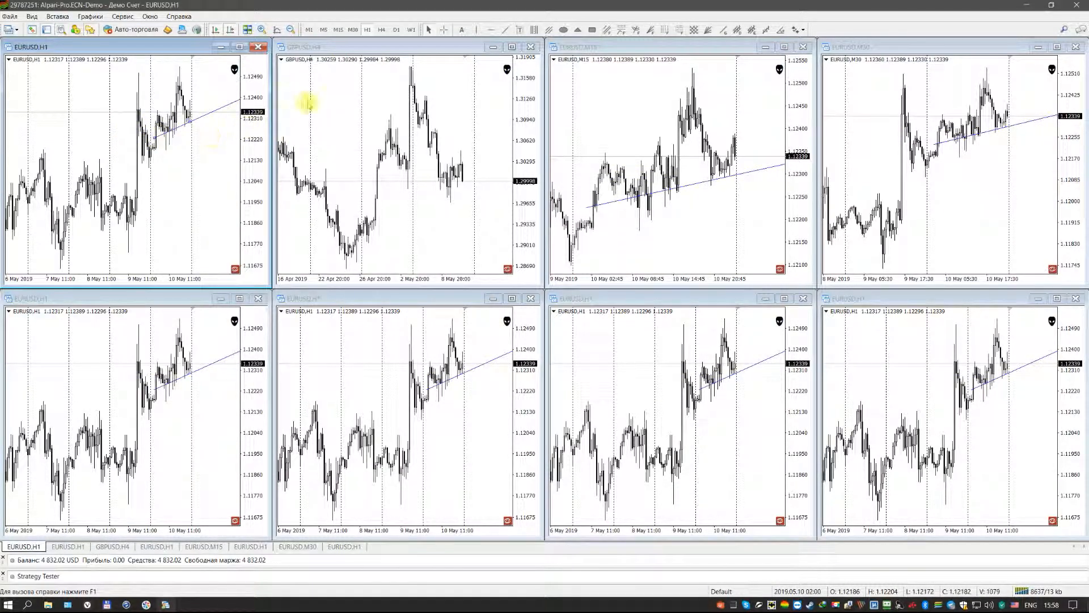
# Switch the EURUSD and GBPUSD charts to the daily timeframe and reshape the trend line there.
pyautogui.click(397, 30)
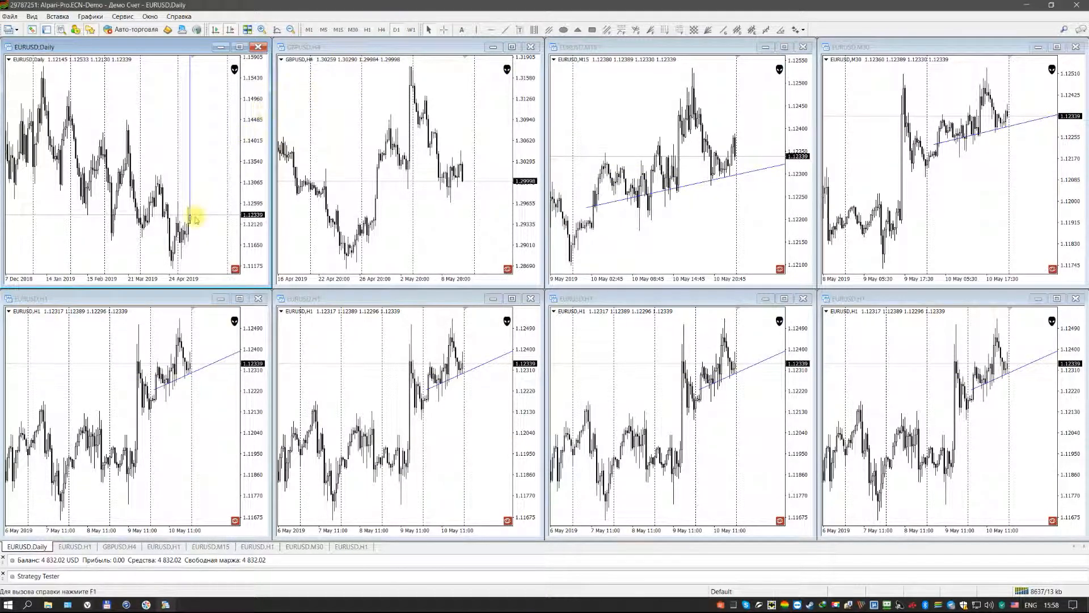
pyautogui.moveTo(195, 220); pyautogui.dragTo(213, 198)
pyautogui.click(408, 183)
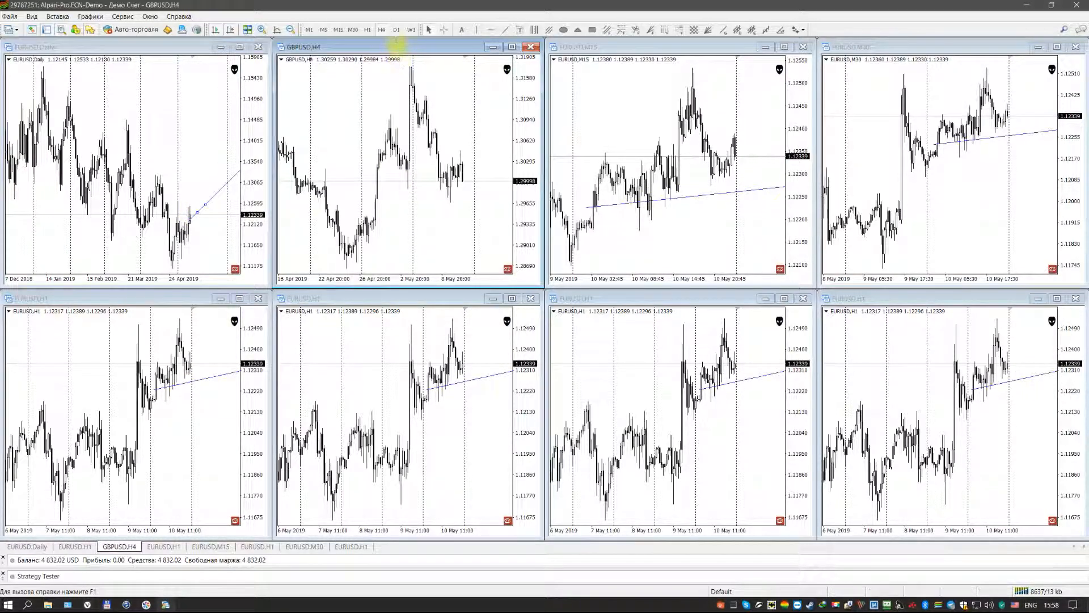
pyautogui.click(397, 30)
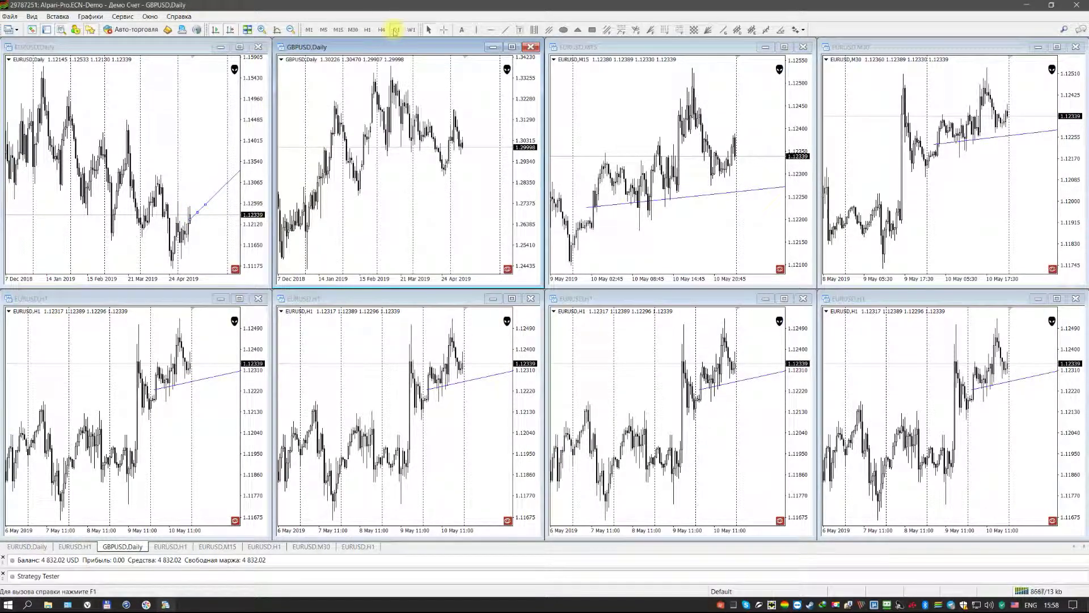
pyautogui.click(191, 221)
pyautogui.moveTo(191, 220)
pyautogui.mouseDown()
pyautogui.moveTo(210, 225)
pyautogui.moveTo(196, 215)
pyautogui.mouseUp()
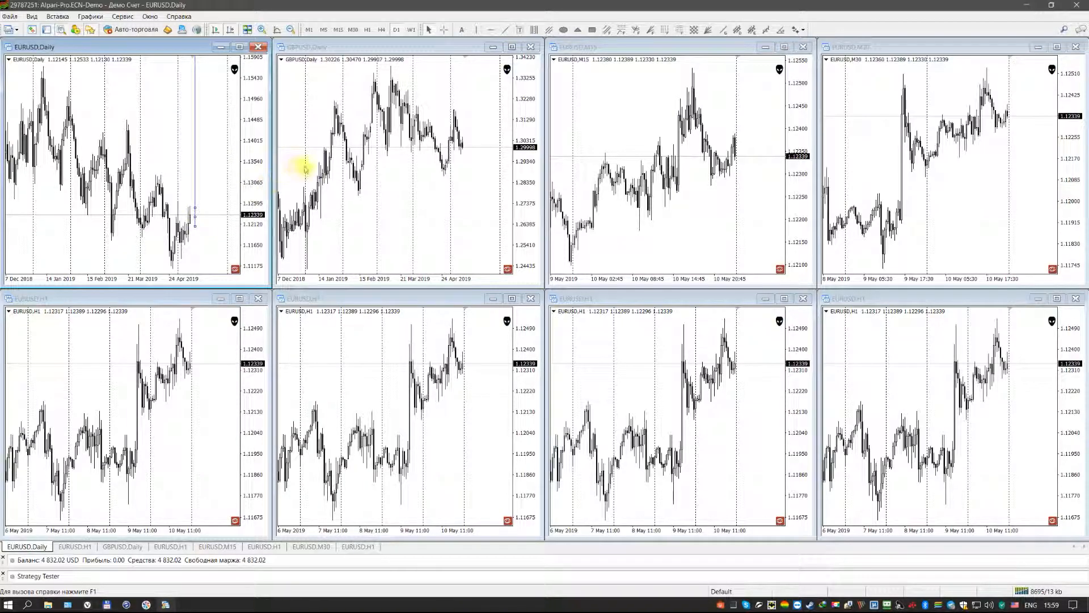
# In VR-Sync-Charts inputs on the EURUSD Daily chart, review Sync color and style and set Sync Width to Off.
pyautogui.rightClick(204, 160)
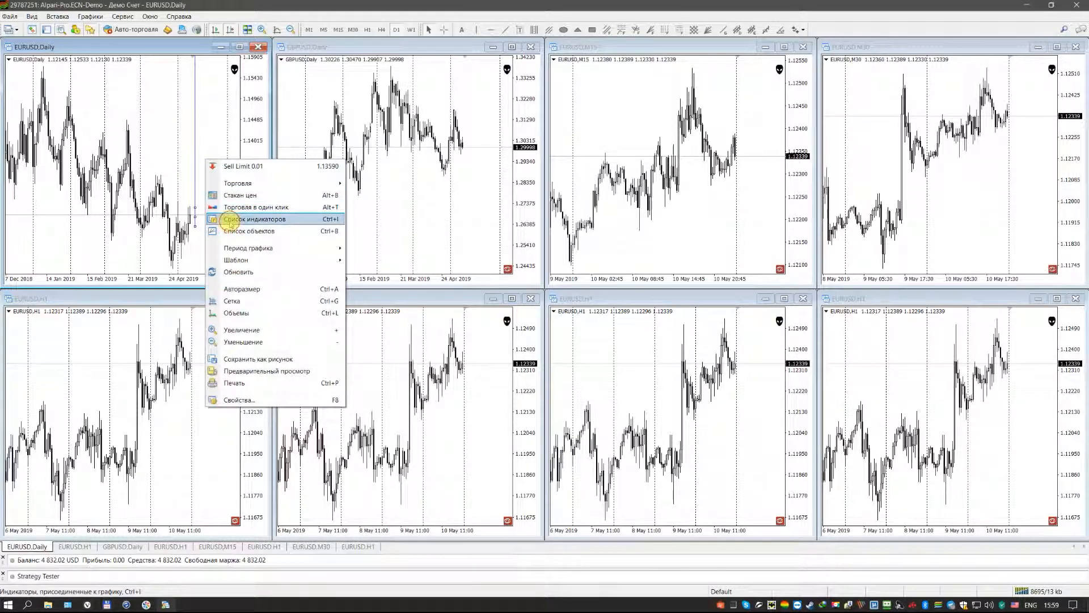
pyautogui.click(232, 221)
pyautogui.click(307, 125)
pyautogui.click(430, 117)
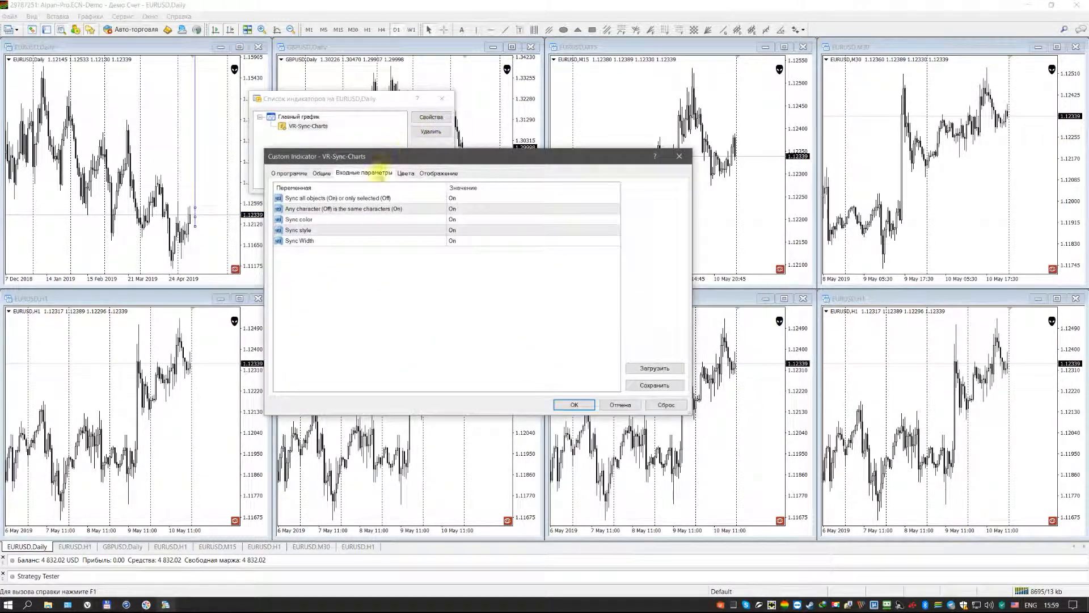
pyautogui.click(350, 220)
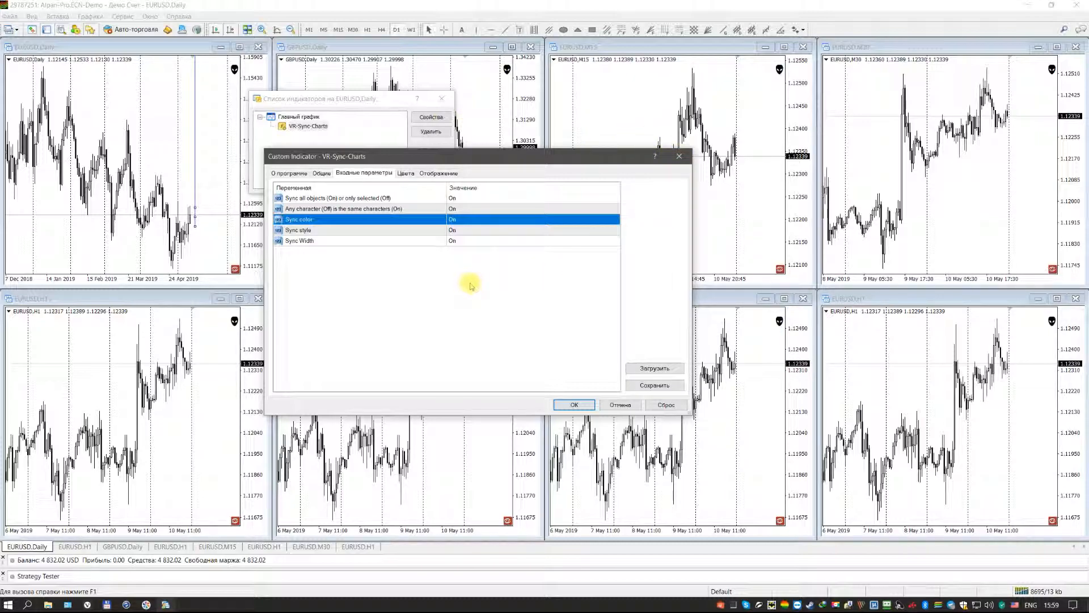
pyautogui.click(476, 230)
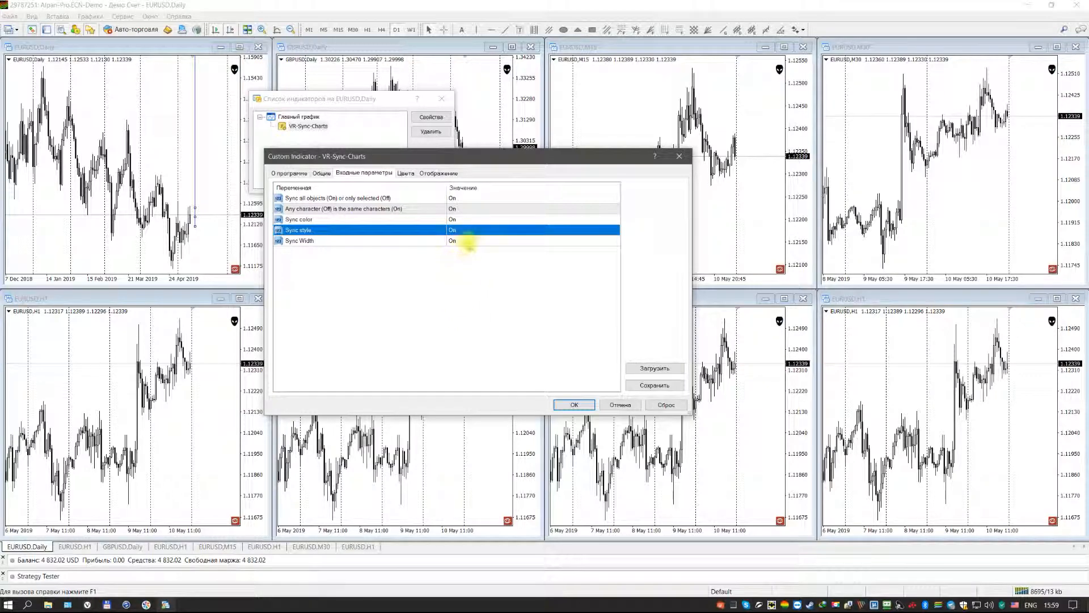
pyautogui.click(469, 241)
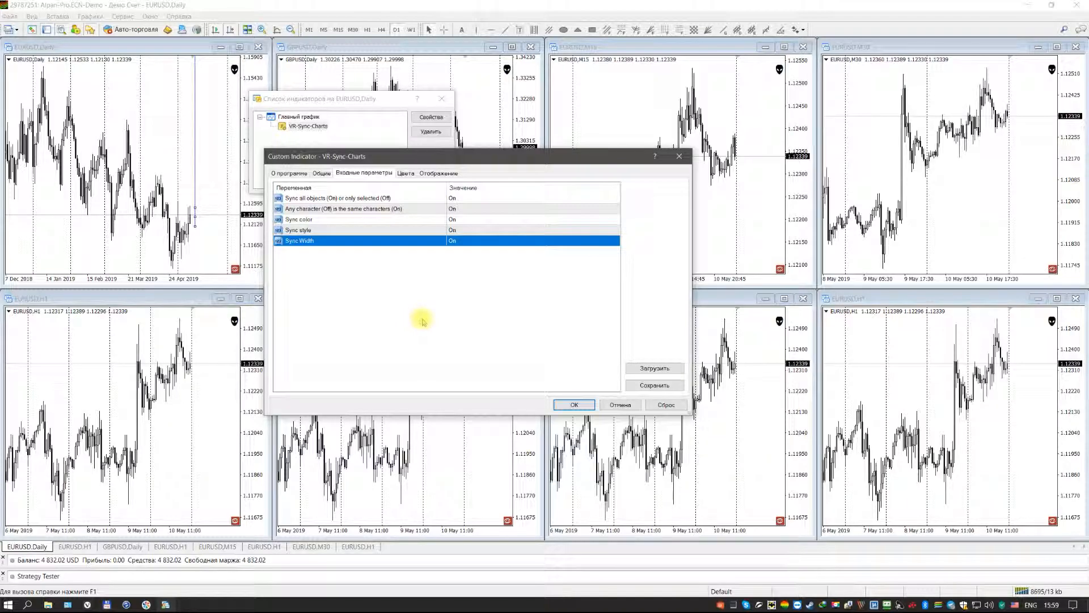
pyautogui.doubleClick(467, 240)
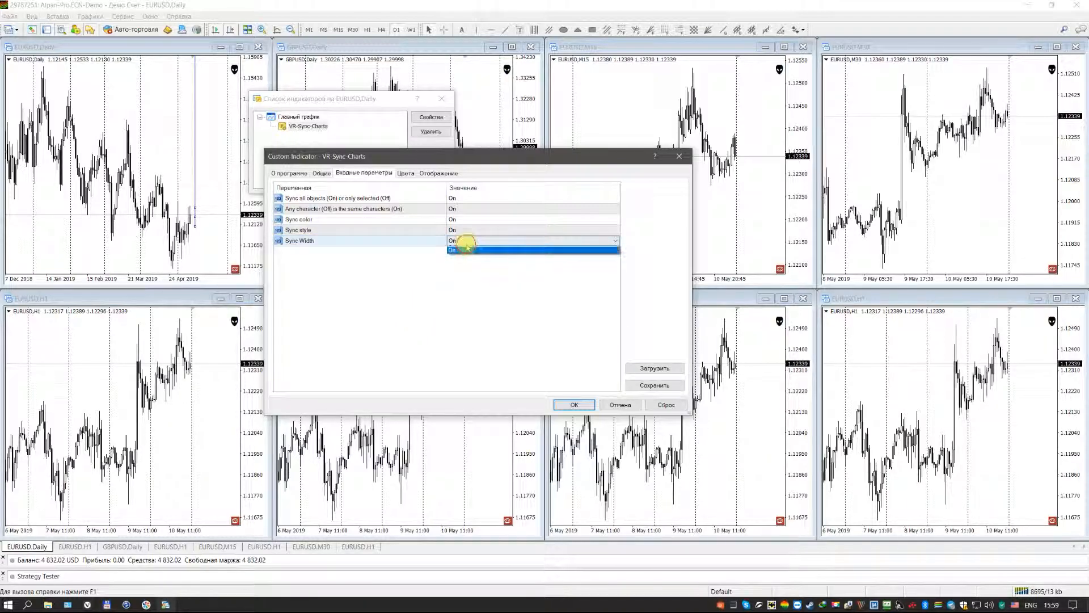
pyautogui.click(464, 255)
# Confirm the indicator settings, draw a trend line on the EURUSD Daily chart and give it a thicker width.
pyautogui.click(572, 406)
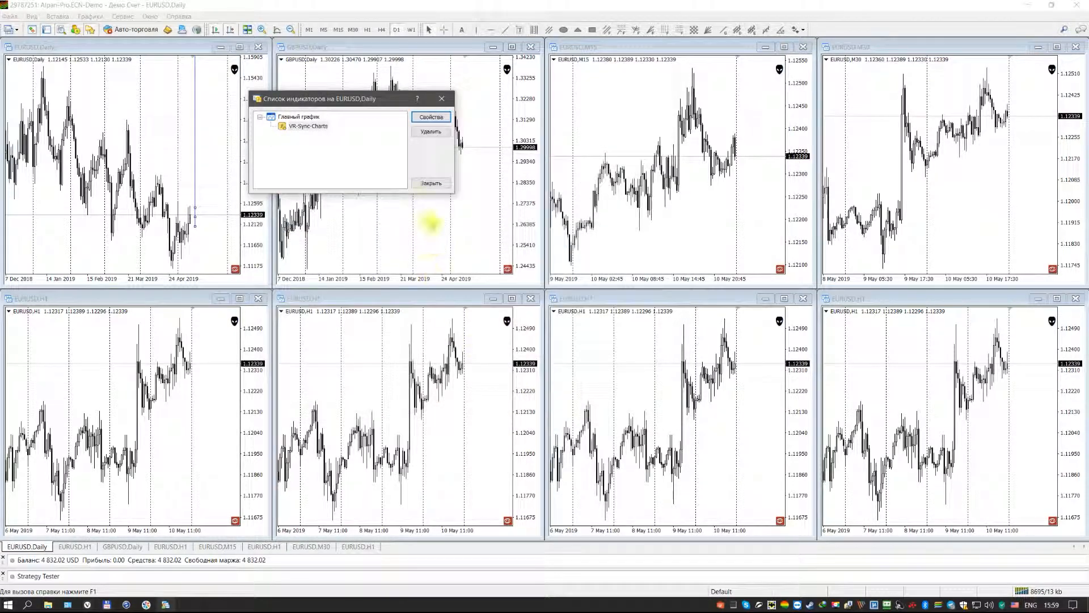
pyautogui.click(441, 100)
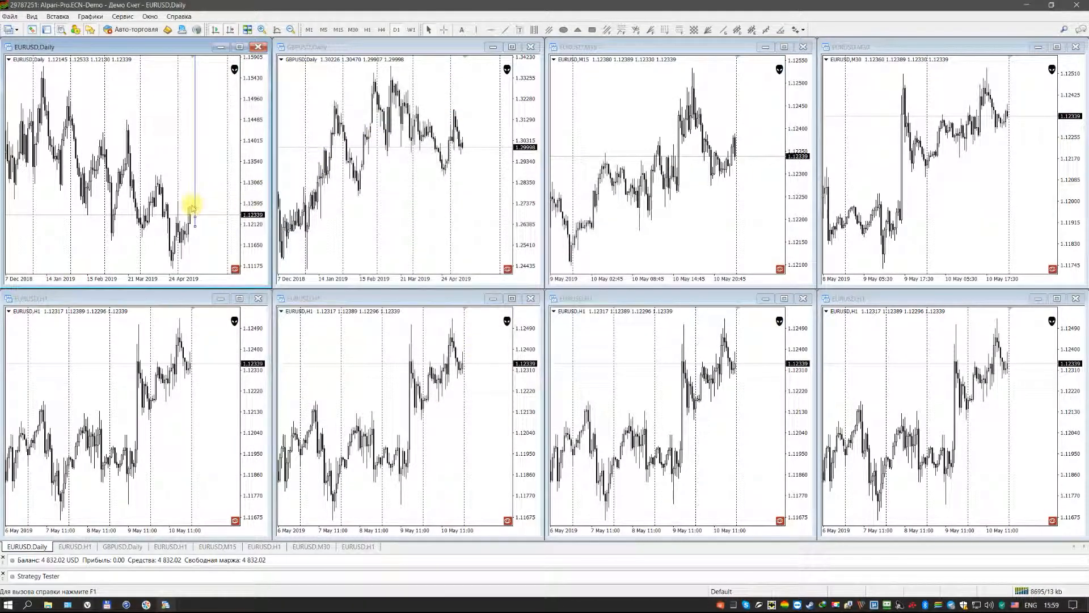
pyautogui.moveTo(195, 226)
pyautogui.mouseDown()
pyautogui.moveTo(220, 194)
pyautogui.moveTo(160, 241)
pyautogui.mouseUp()
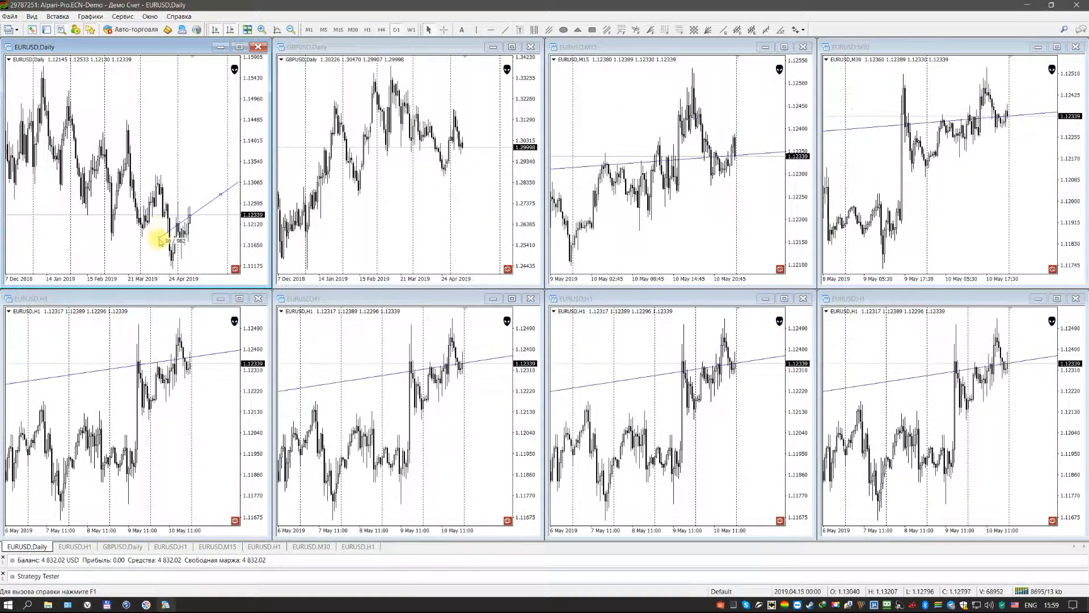
pyautogui.rightClick(160, 241)
pyautogui.click(183, 248)
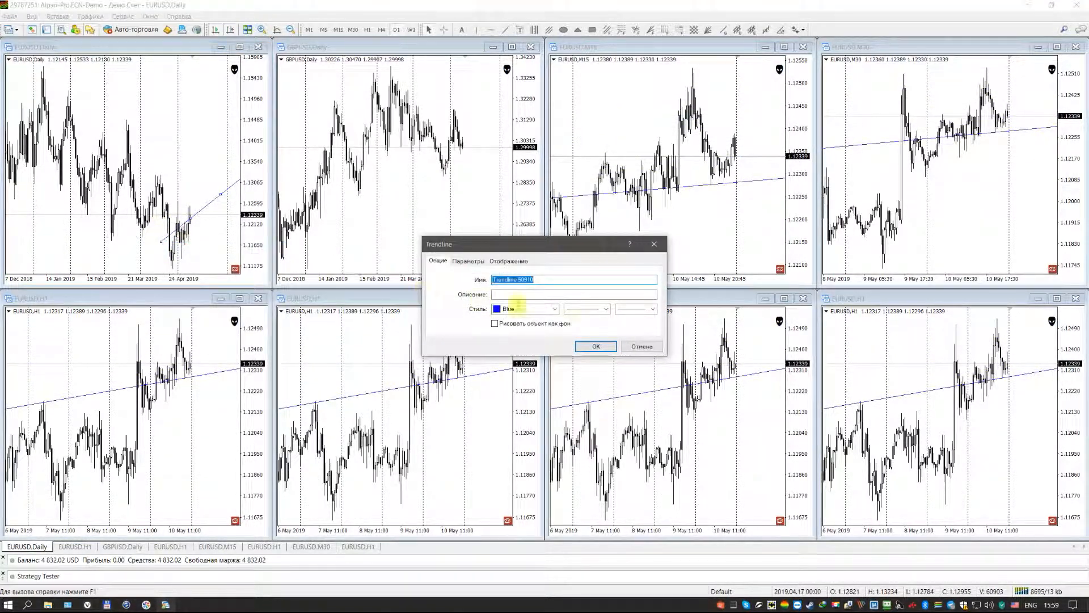
pyautogui.click(651, 309)
pyautogui.click(634, 341)
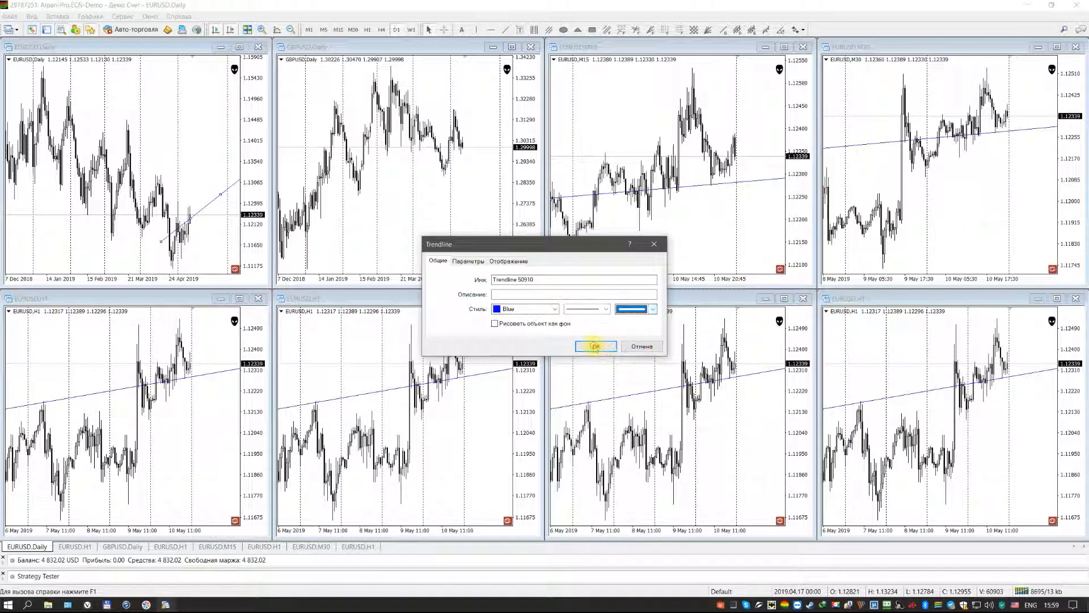
pyautogui.click(595, 346)
# Move the line up-left, pick a different width, and reshape it into a gently rising line.
pyautogui.moveTo(193, 219); pyautogui.dragTo(148, 201)
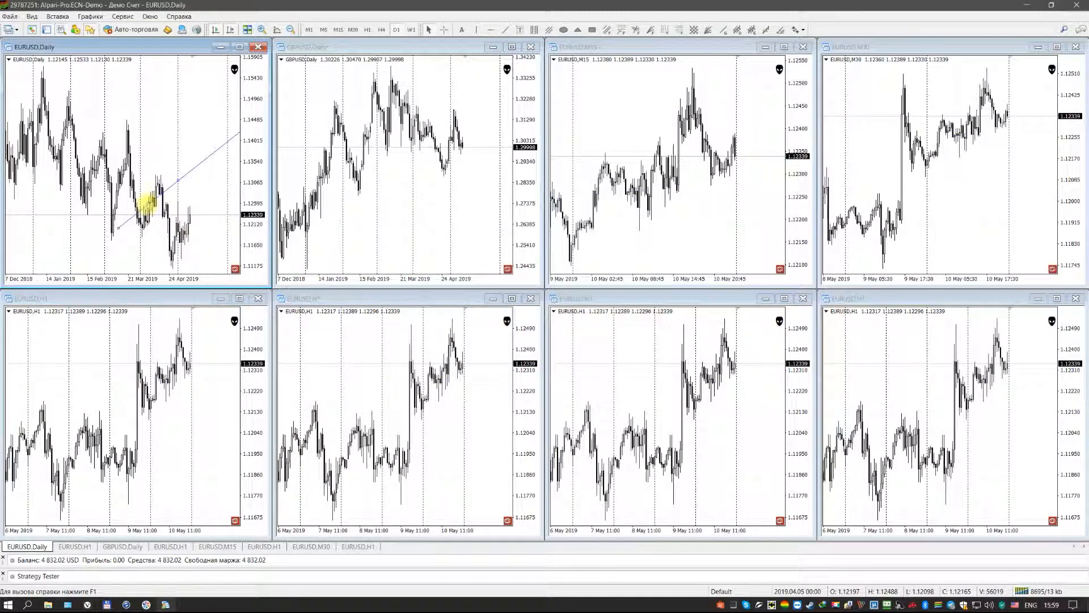
pyautogui.rightClick(148, 201)
pyautogui.click(183, 213)
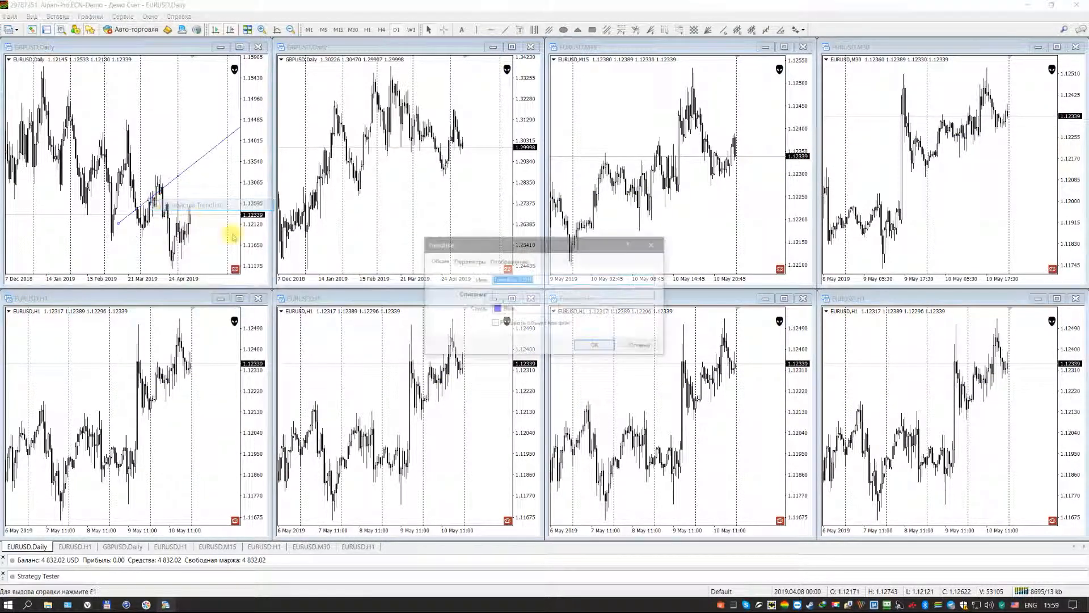
pyautogui.click(650, 309)
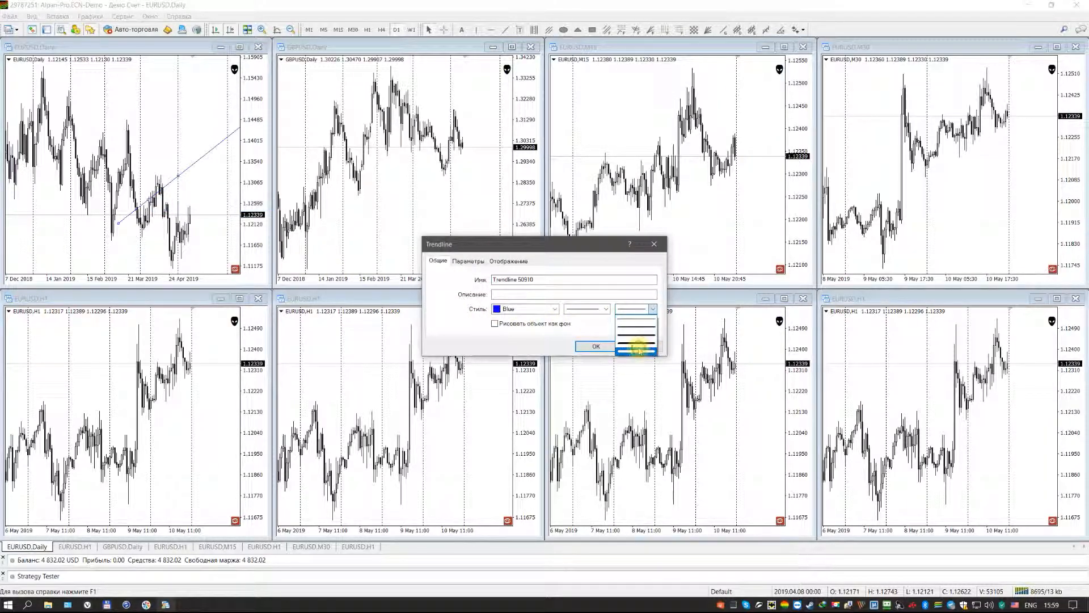
pyautogui.click(637, 349)
pyautogui.click(595, 347)
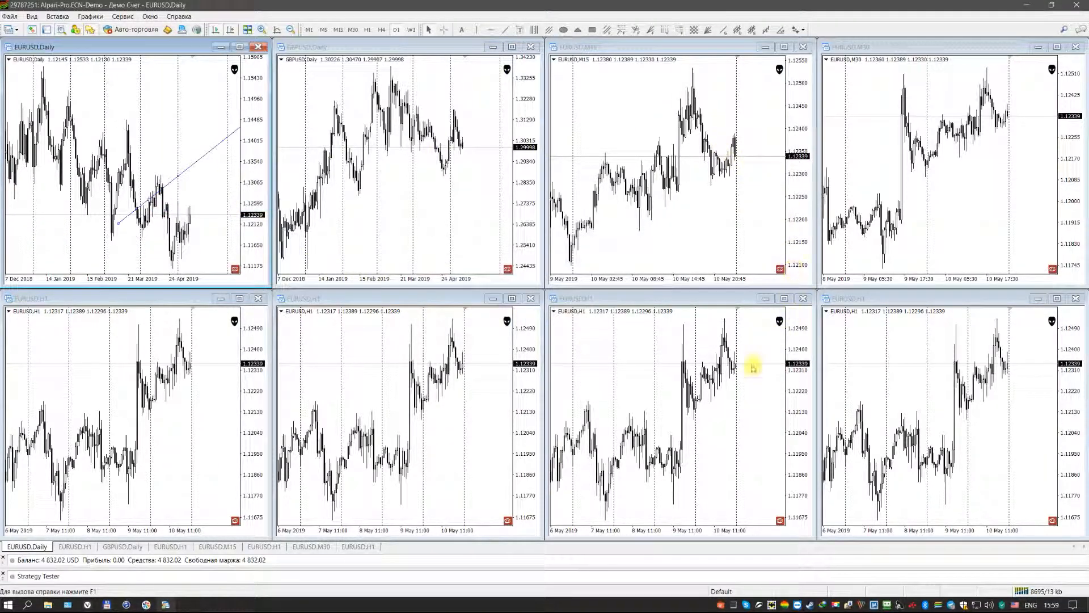
pyautogui.moveTo(190, 186); pyautogui.dragTo(188, 225)
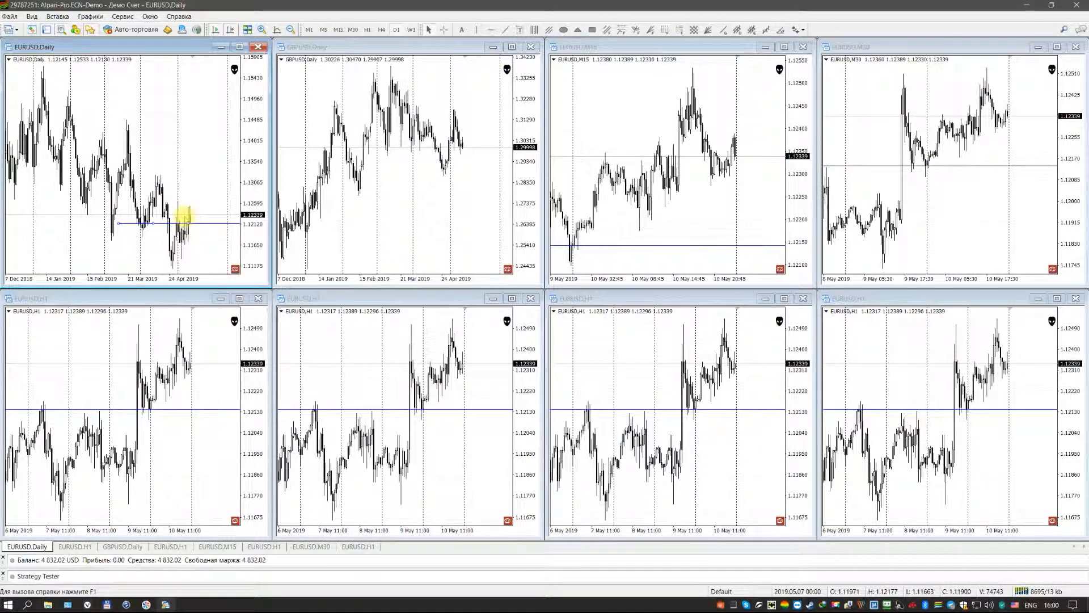
pyautogui.moveTo(184, 226)
pyautogui.mouseDown()
pyautogui.moveTo(188, 197)
pyautogui.moveTo(188, 214)
pyautogui.mouseUp()
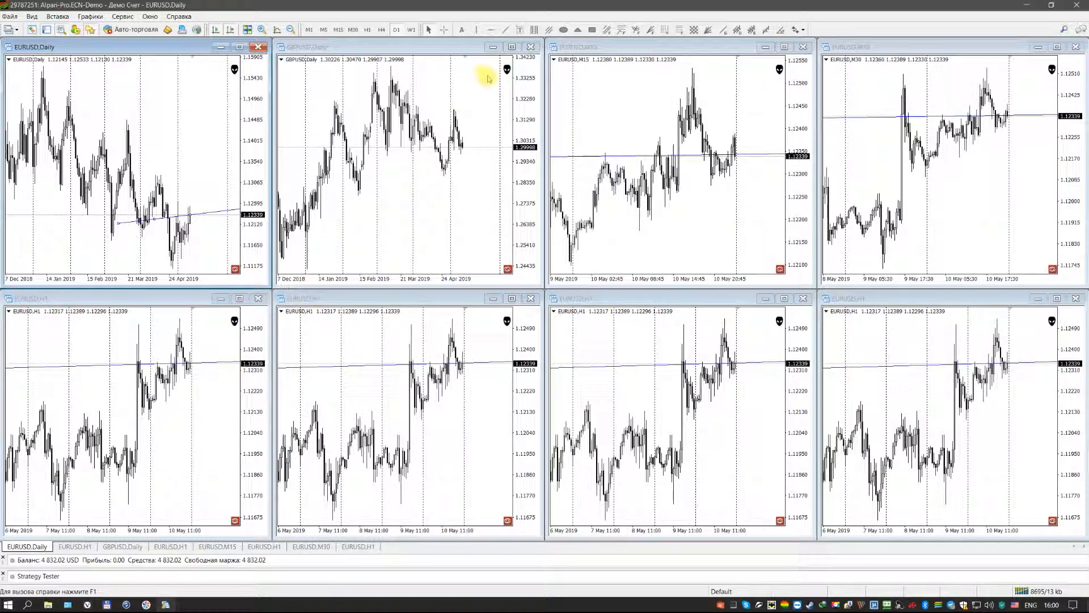
# Close the GBPUSD and five extra EURUSD charts and tile the two remaining charts side by side.
pyautogui.click(530, 46)
pyautogui.click(258, 298)
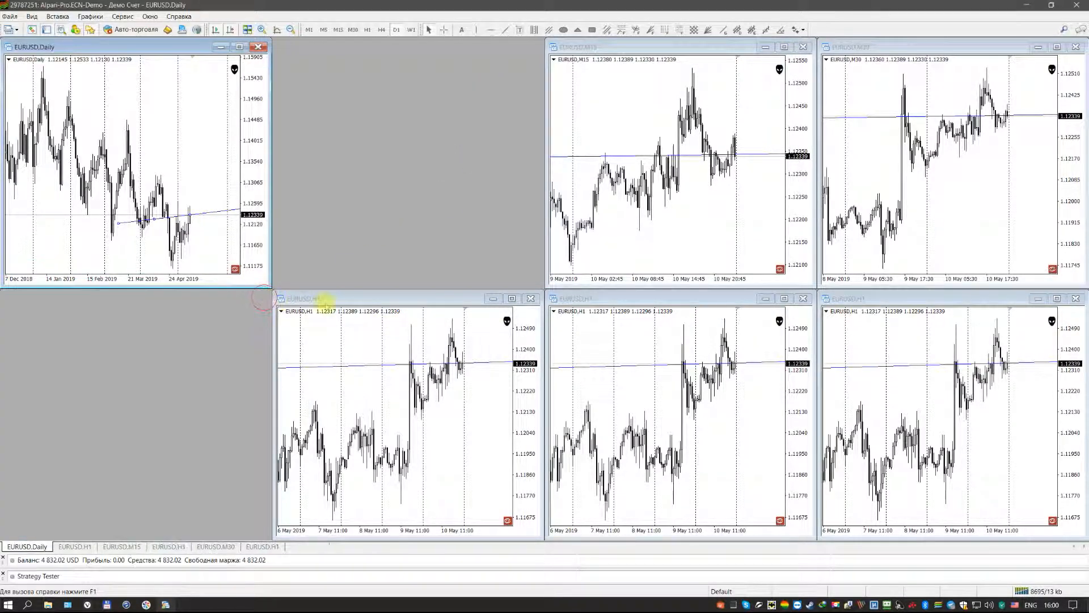
pyautogui.click(529, 298)
pyautogui.click(801, 49)
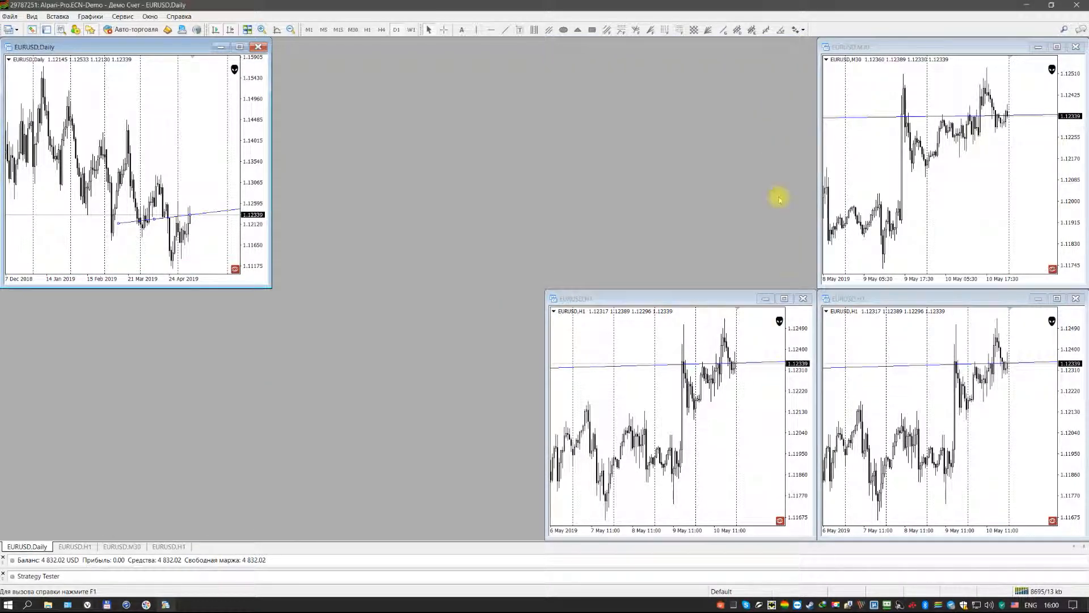
pyautogui.click(803, 299)
pyautogui.click(1074, 300)
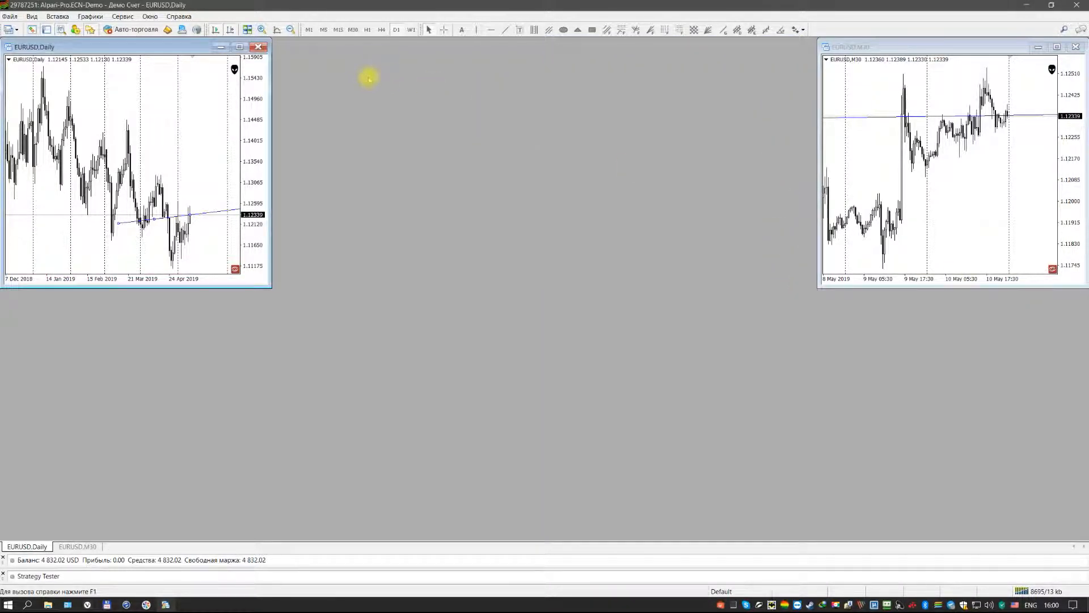
pyautogui.click(247, 31)
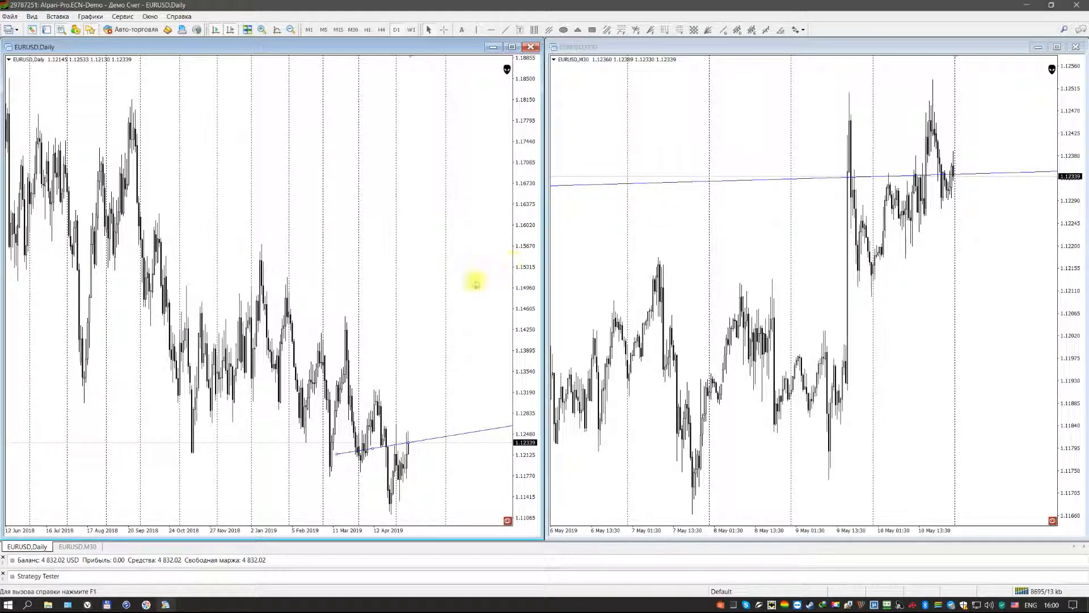
# Put the right chart on H1, change the trend line's slope from its left end, and set the left chart to H1.
pyautogui.click(625, 237)
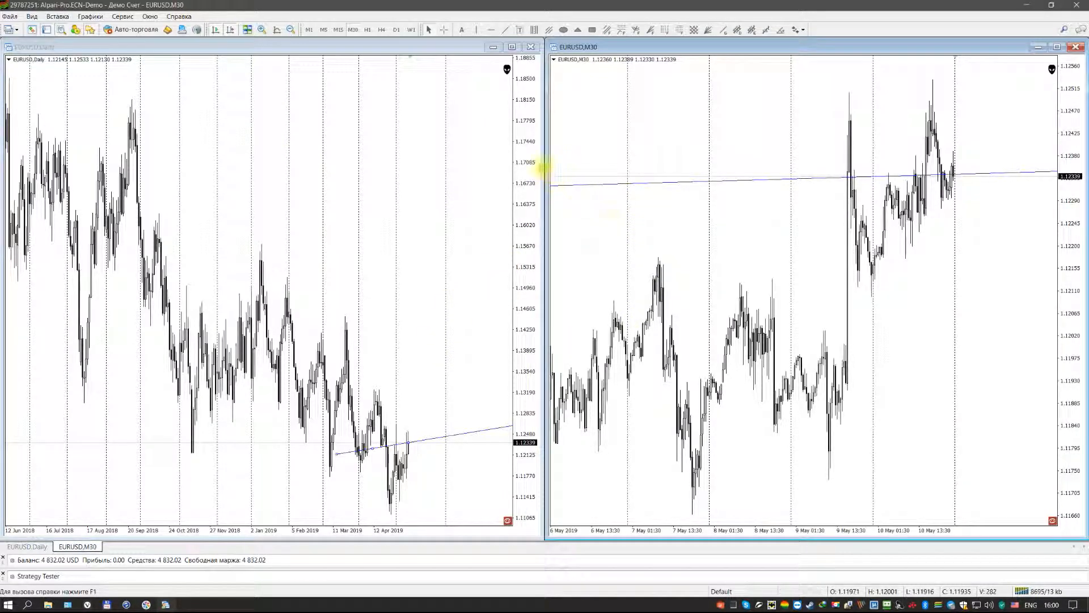
pyautogui.click(366, 30)
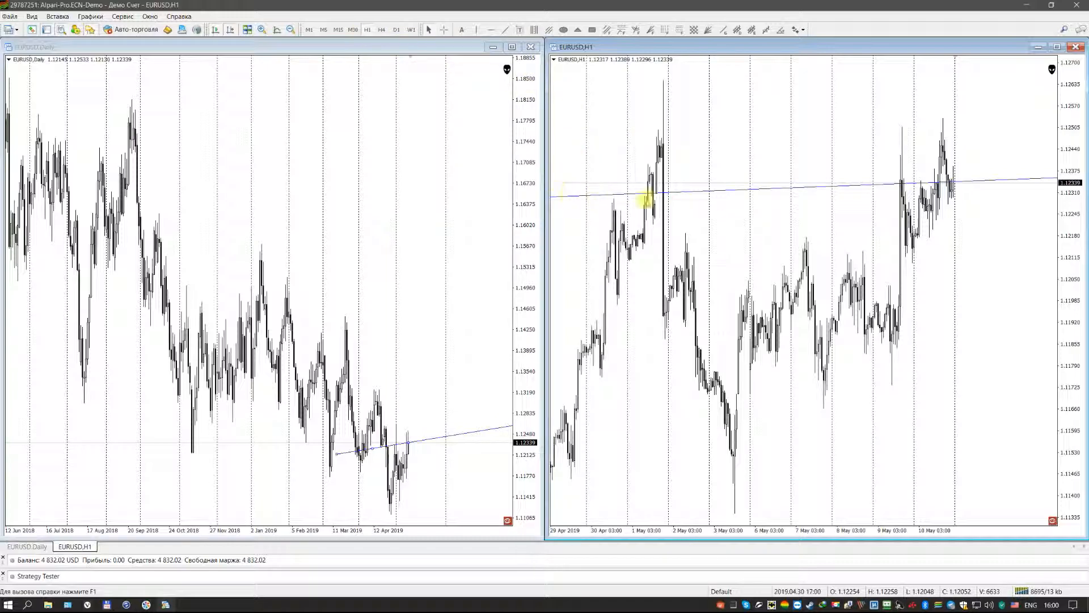
pyautogui.click(437, 196)
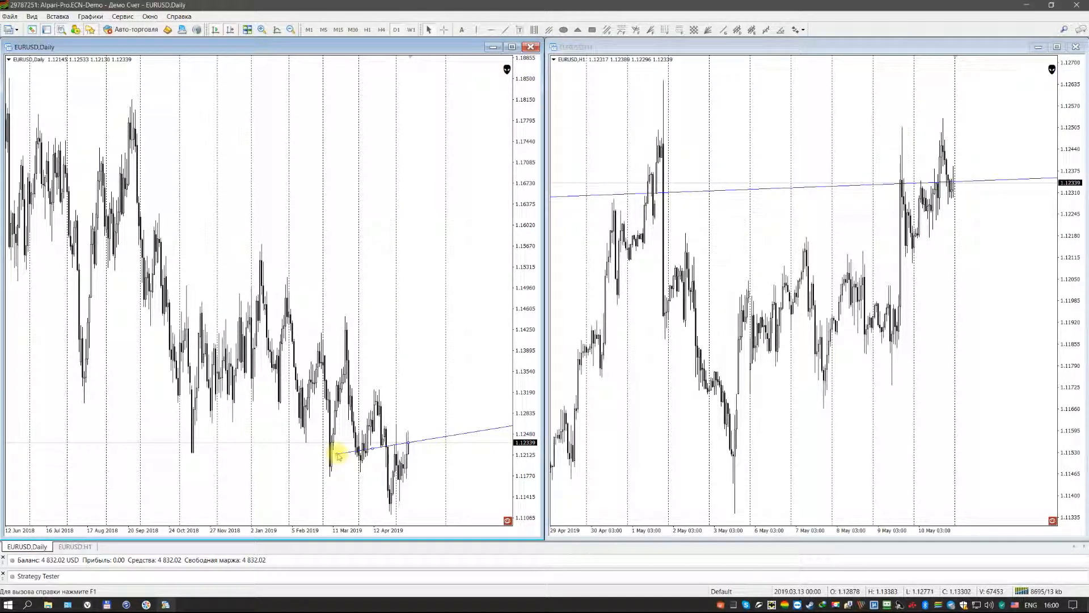
pyautogui.moveTo(332, 457); pyautogui.dragTo(387, 455)
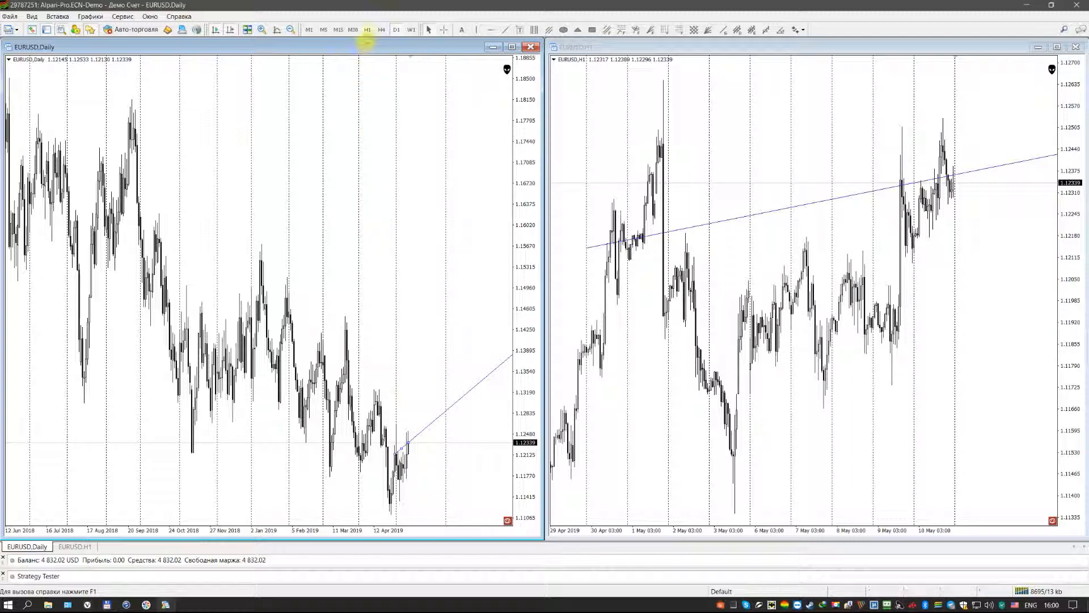
pyautogui.click(366, 30)
# Set VR-Sync-Charts Sync Width to Off on the right EURUSD chart.
pyautogui.rightClick(744, 240)
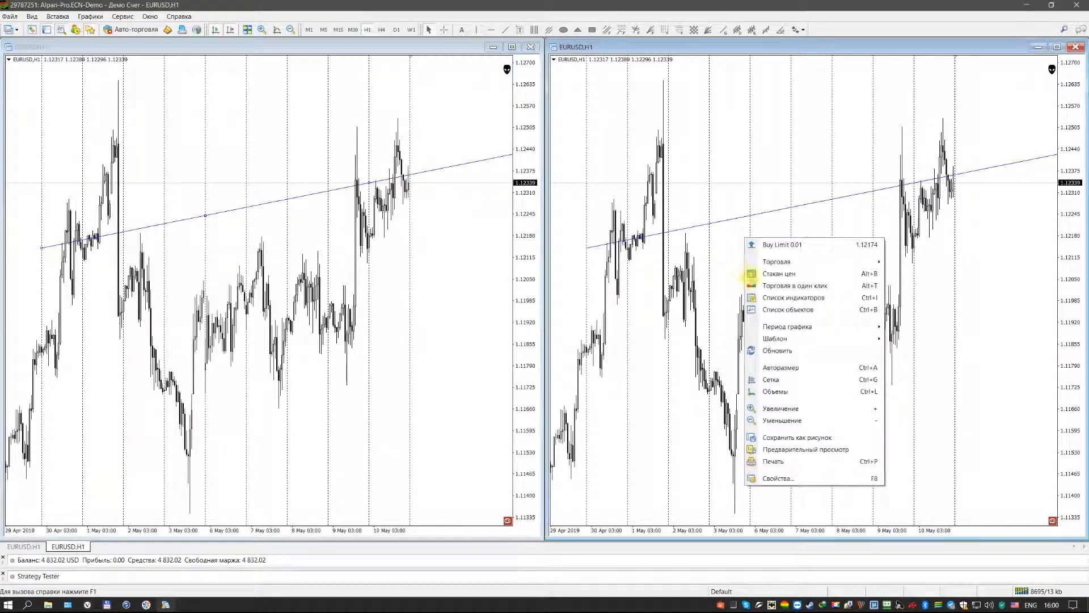
pyautogui.click(774, 296)
pyautogui.click(307, 126)
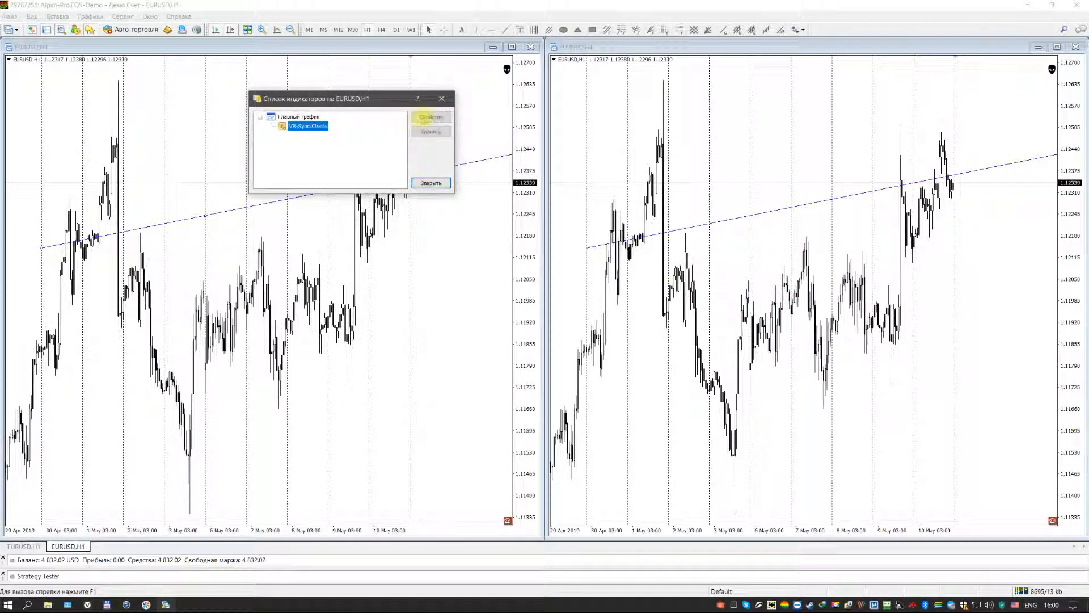
pyautogui.click(431, 117)
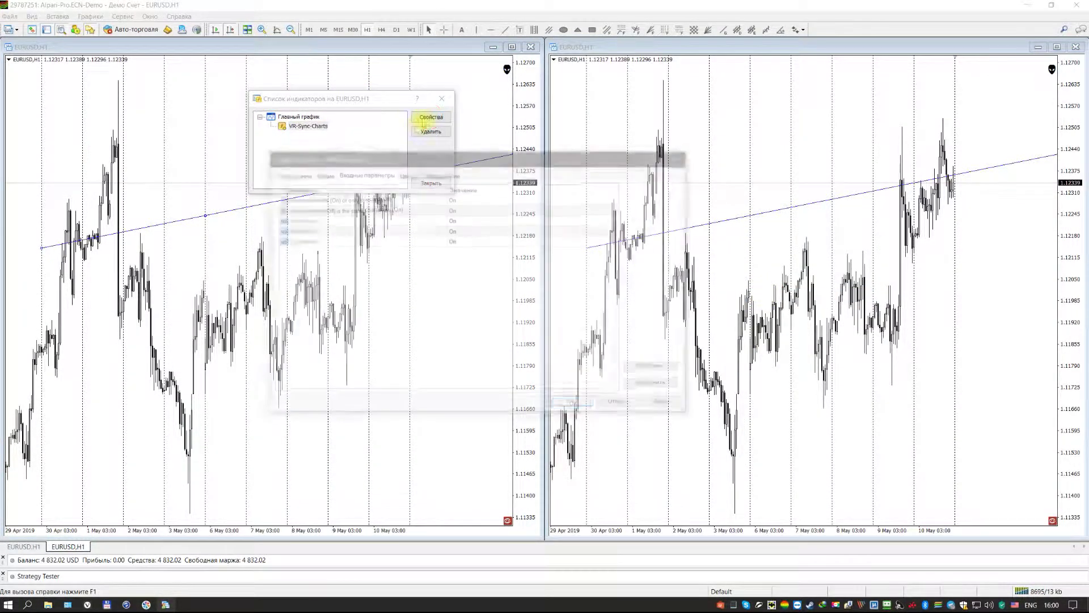
pyautogui.doubleClick(458, 243)
pyautogui.click(477, 256)
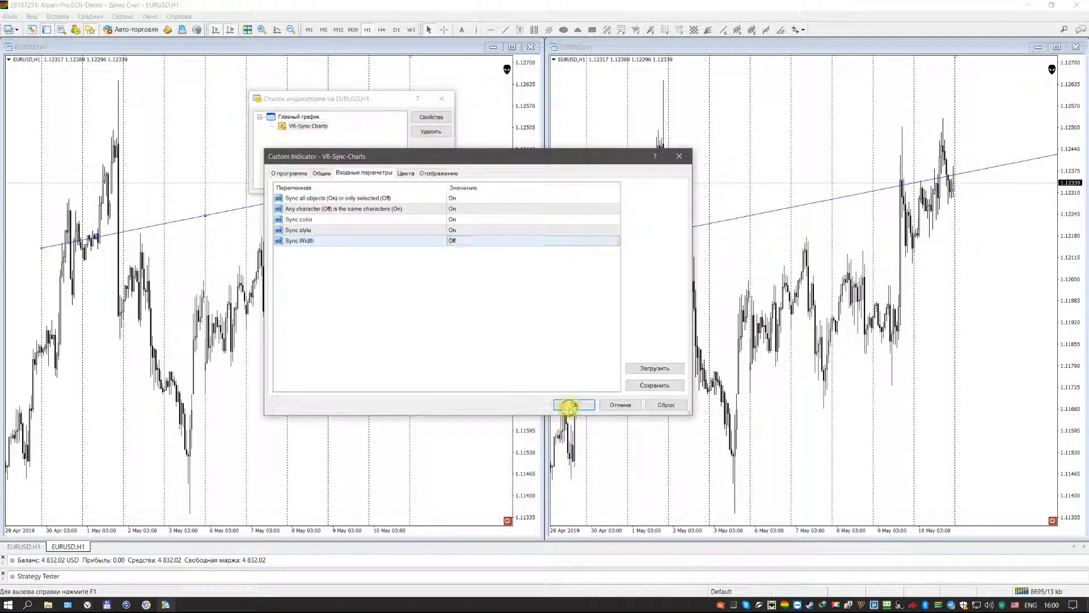
pyautogui.click(570, 406)
pyautogui.click(432, 184)
# Set VR-Sync-Charts Sync Width to Off on the left EURUSD chart as well.
pyautogui.rightClick(424, 217)
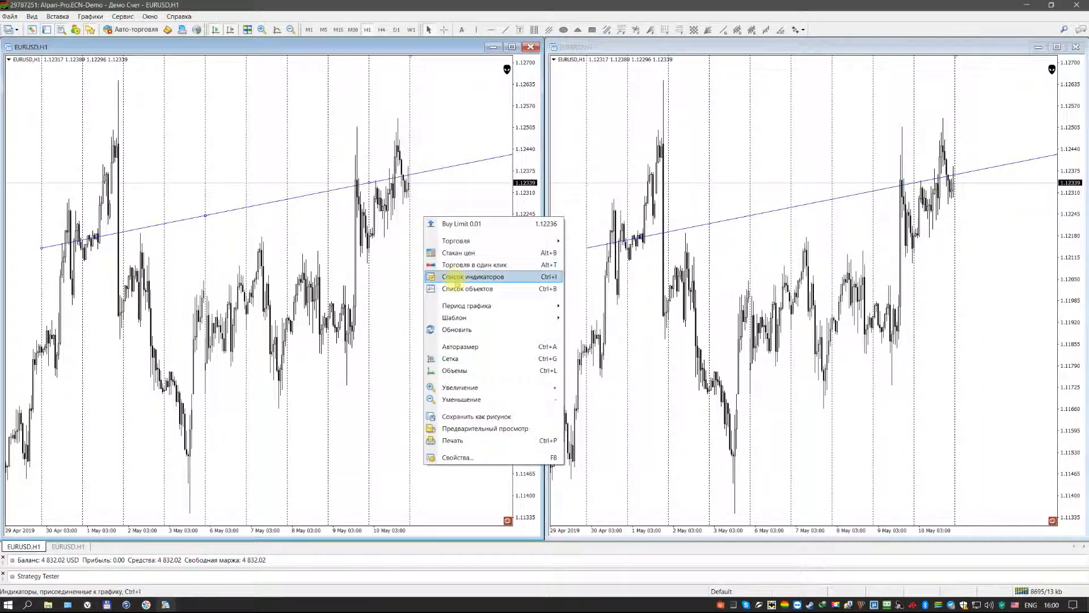
pyautogui.click(466, 279)
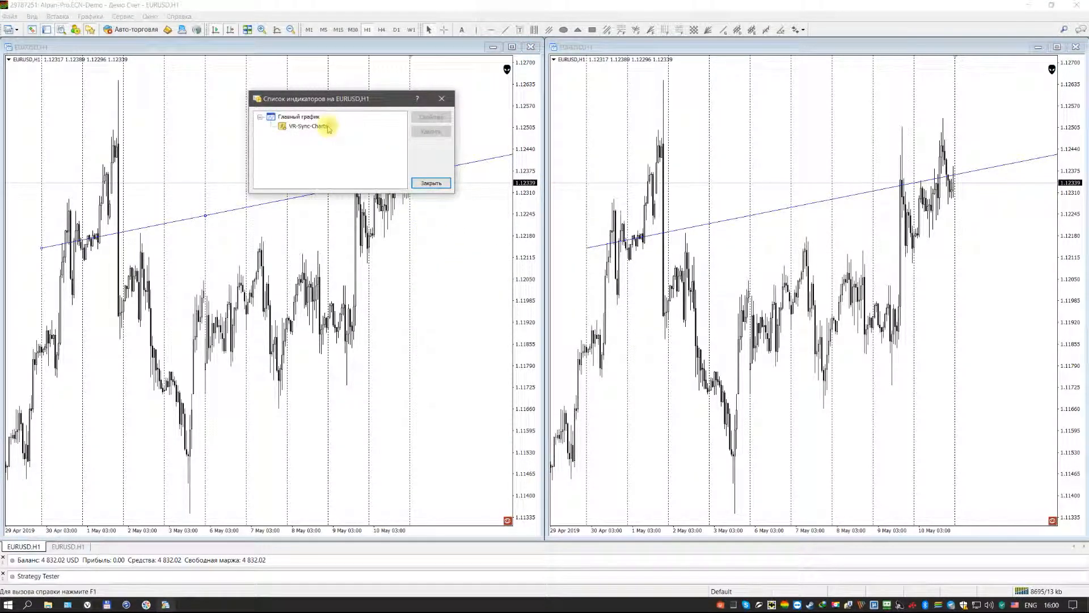
pyautogui.click(308, 126)
pyautogui.click(431, 117)
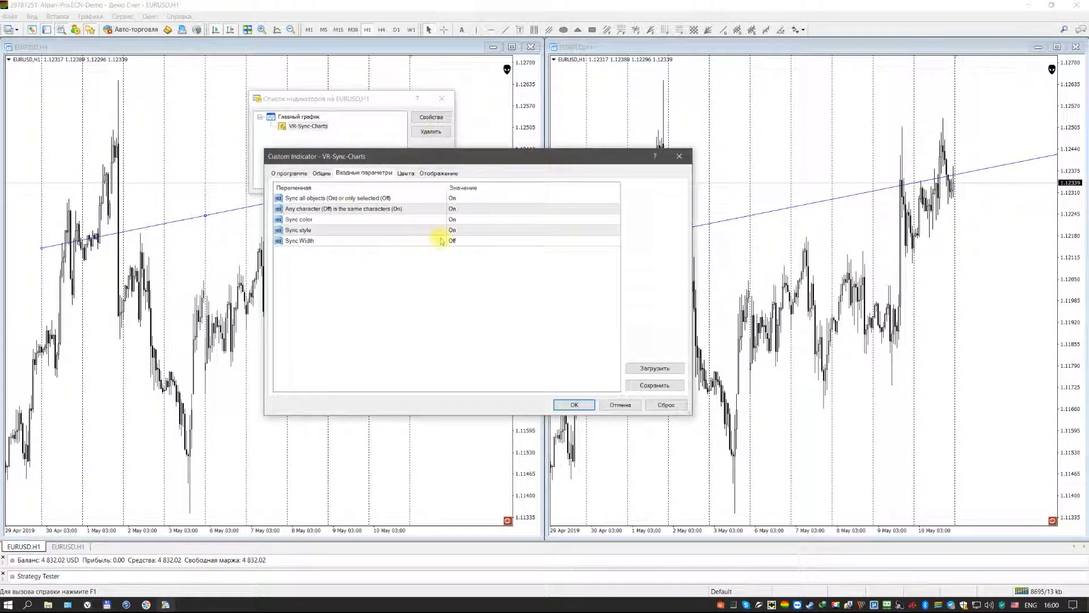
pyautogui.click(571, 403)
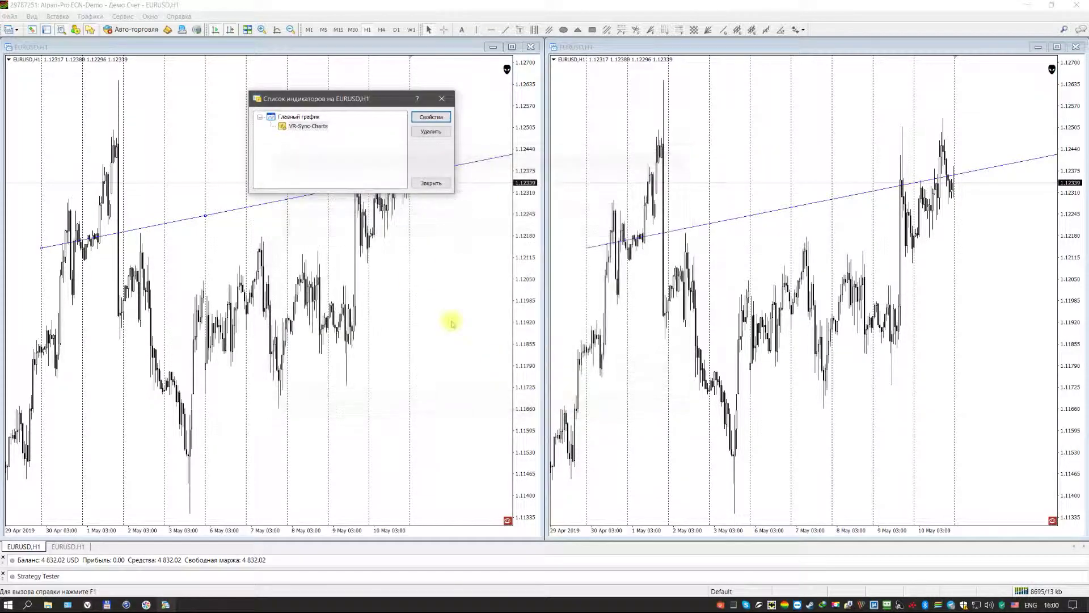
pyautogui.click(432, 184)
# Give the left chart's trend line a thicker width through its properties.
pyautogui.rightClick(207, 217)
pyautogui.click(256, 223)
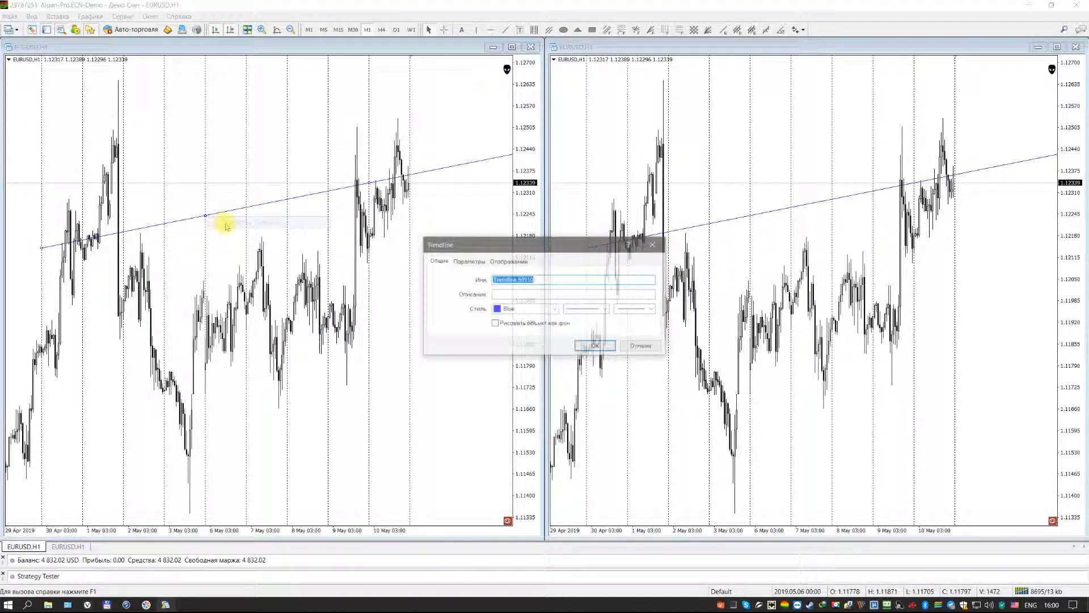
pyautogui.click(652, 308)
pyautogui.click(636, 327)
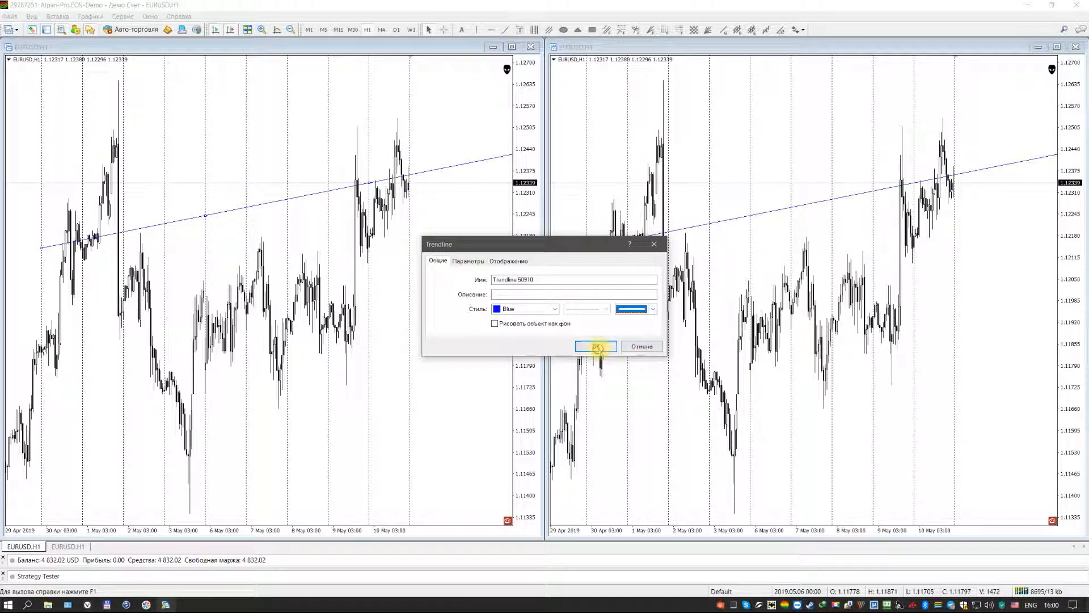
pyautogui.click(596, 345)
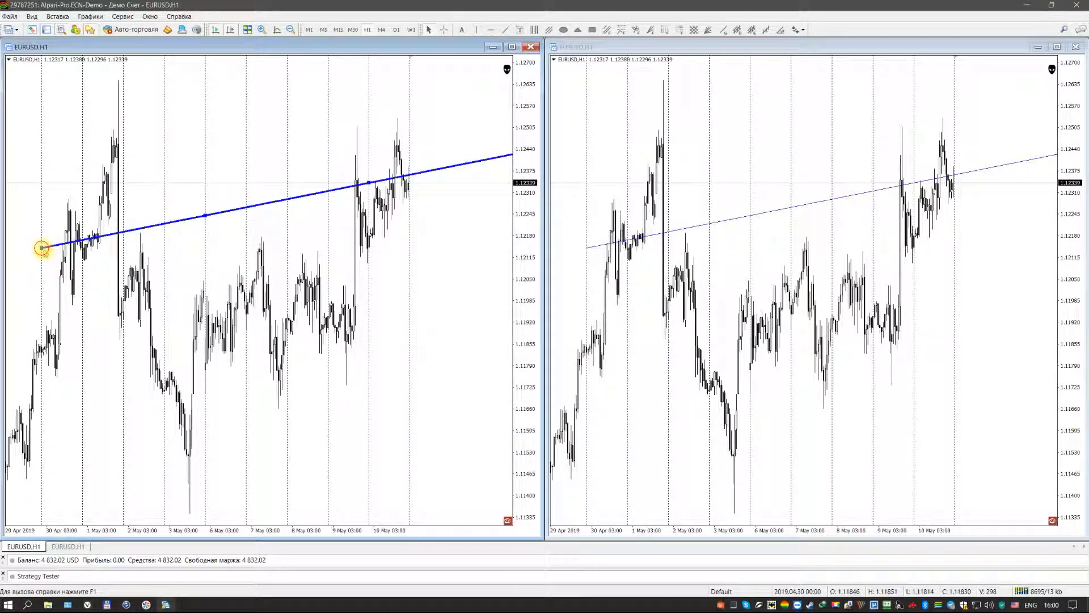
# Re-anchor the trend line to rise from the 2 May swing and add a parallel copy below it.
pyautogui.moveTo(42, 248)
pyautogui.mouseDown()
pyautogui.moveTo(265, 219)
pyautogui.moveTo(338, 254)
pyautogui.moveTo(241, 212)
pyautogui.mouseUp()
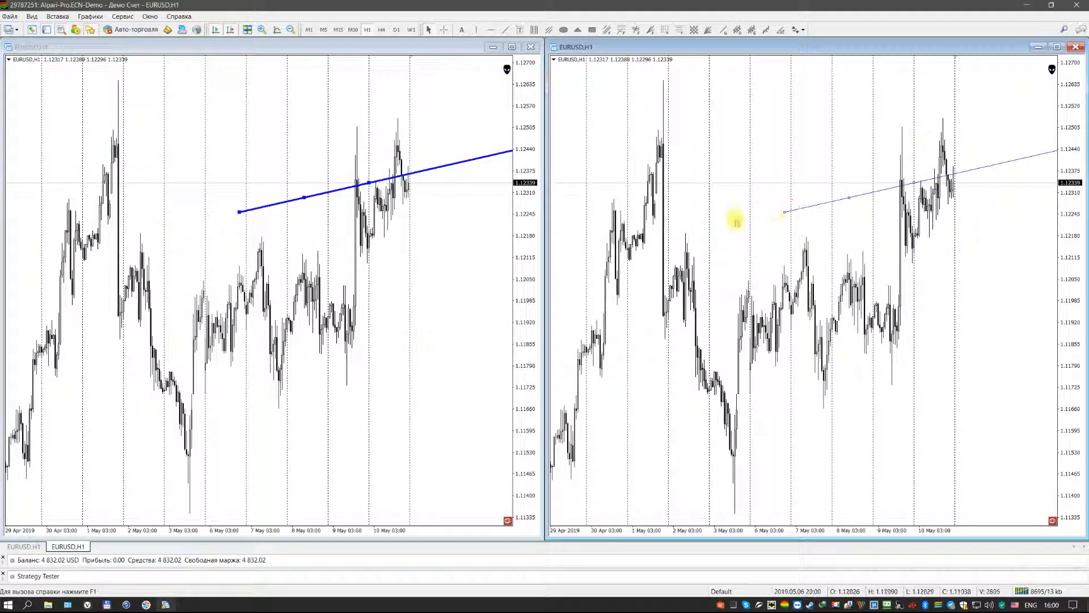
pyautogui.moveTo(240, 212)
pyautogui.mouseDown()
pyautogui.moveTo(258, 227)
pyautogui.moveTo(417, 128)
pyautogui.moveTo(255, 214)
pyautogui.moveTo(419, 213)
pyautogui.moveTo(341, 206)
pyautogui.moveTo(198, 264)
pyautogui.mouseUp()
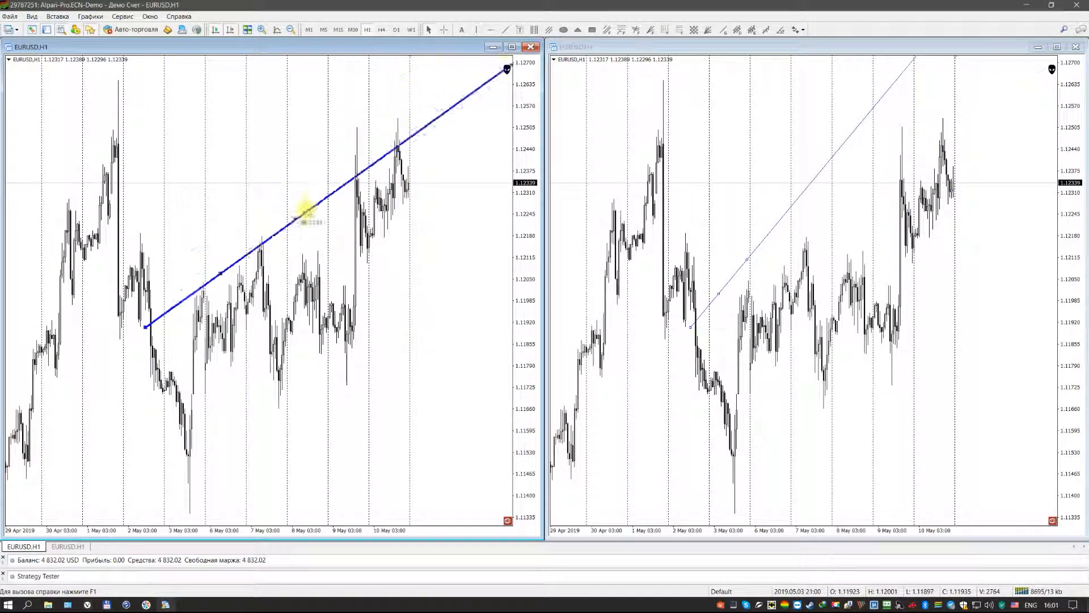
pyautogui.moveTo(198, 265); pyautogui.dragTo(207, 288)
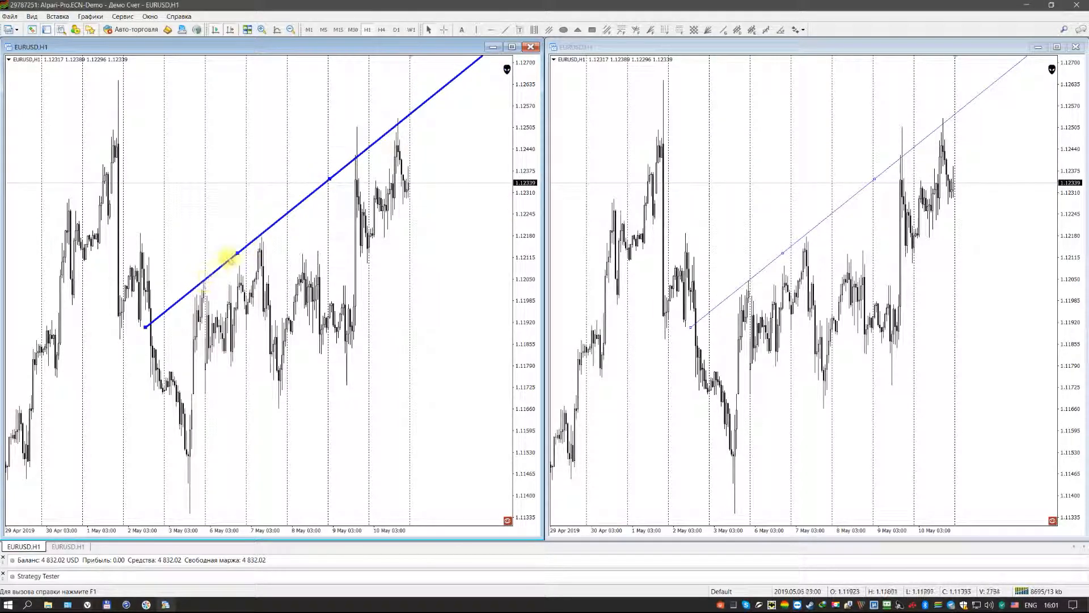
pyautogui.moveTo(237, 256)
pyautogui.keyDown('ctrl'); pyautogui.mouseDown()
pyautogui.moveTo(304, 386)
pyautogui.moveTo(293, 392)
pyautogui.mouseUp(); pyautogui.keyUp('ctrl')
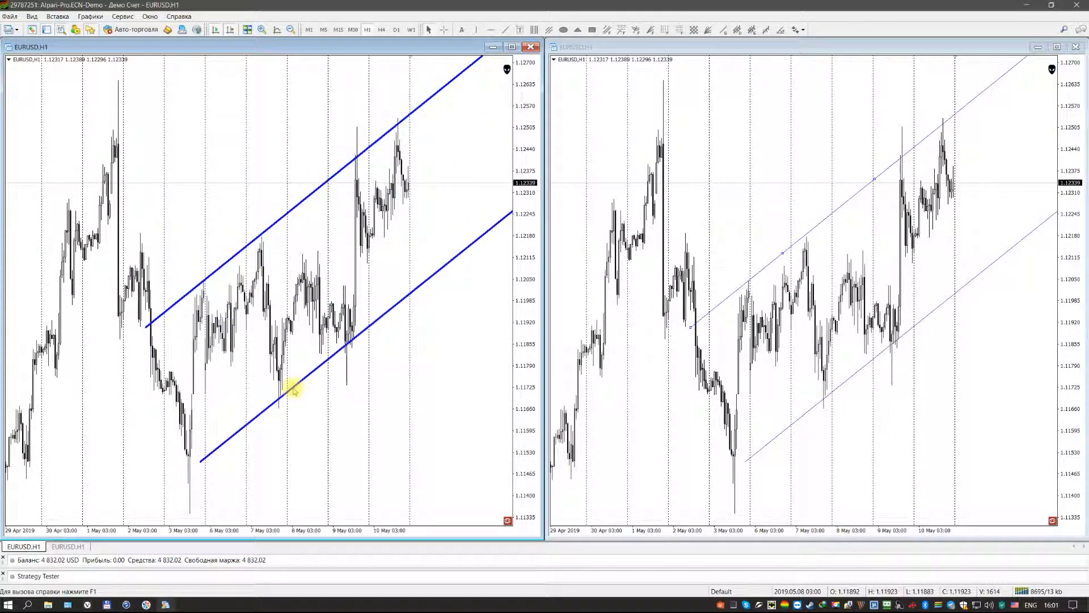
# Show the right chart on M15, then return focus to the left chart.
pyautogui.click(730, 180)
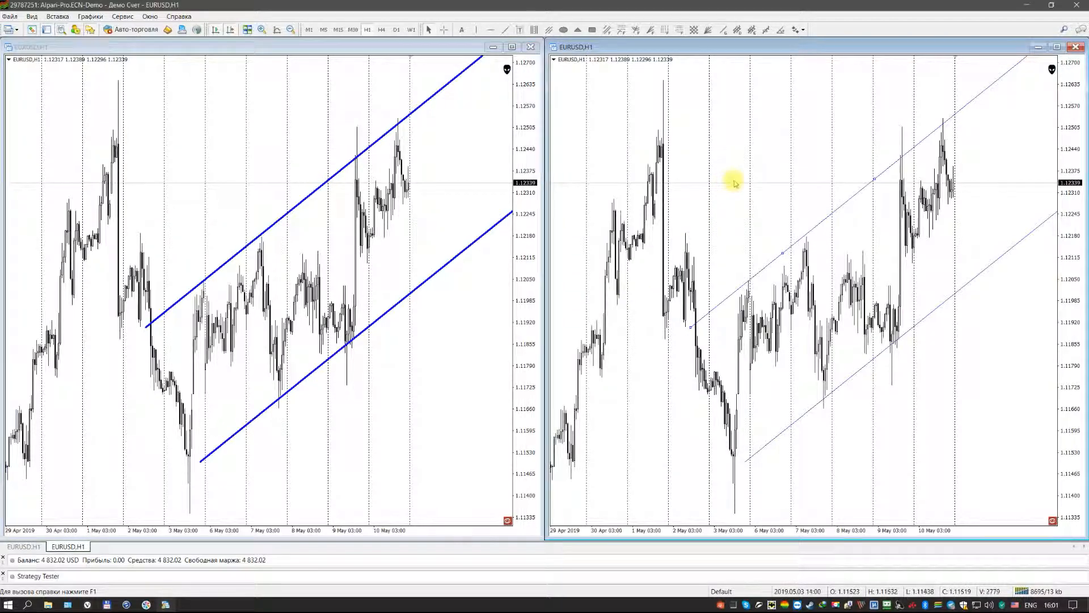
pyautogui.click(351, 30)
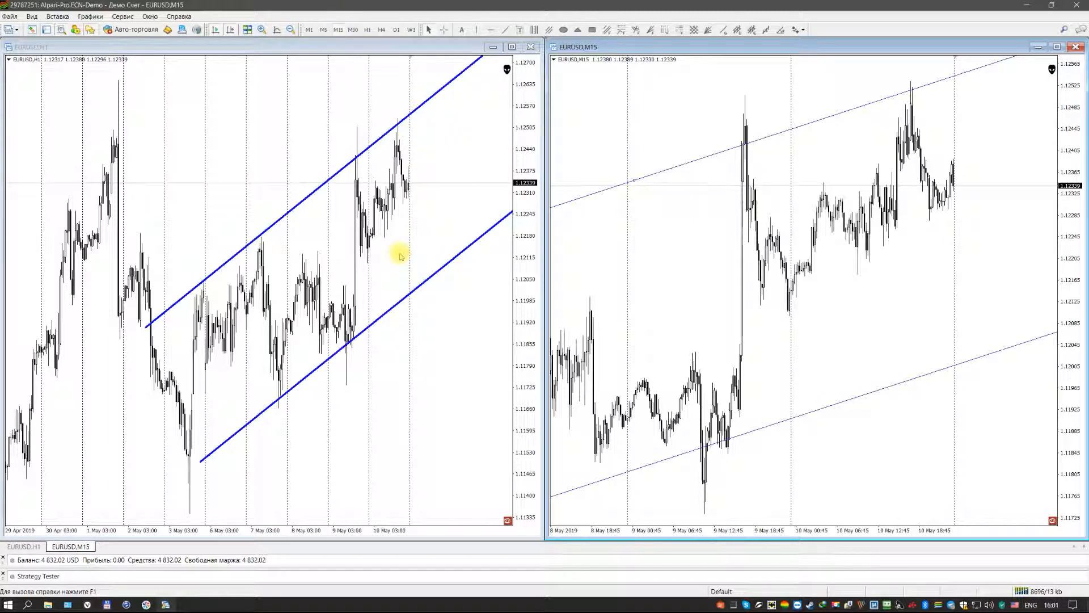
pyautogui.click(256, 228)
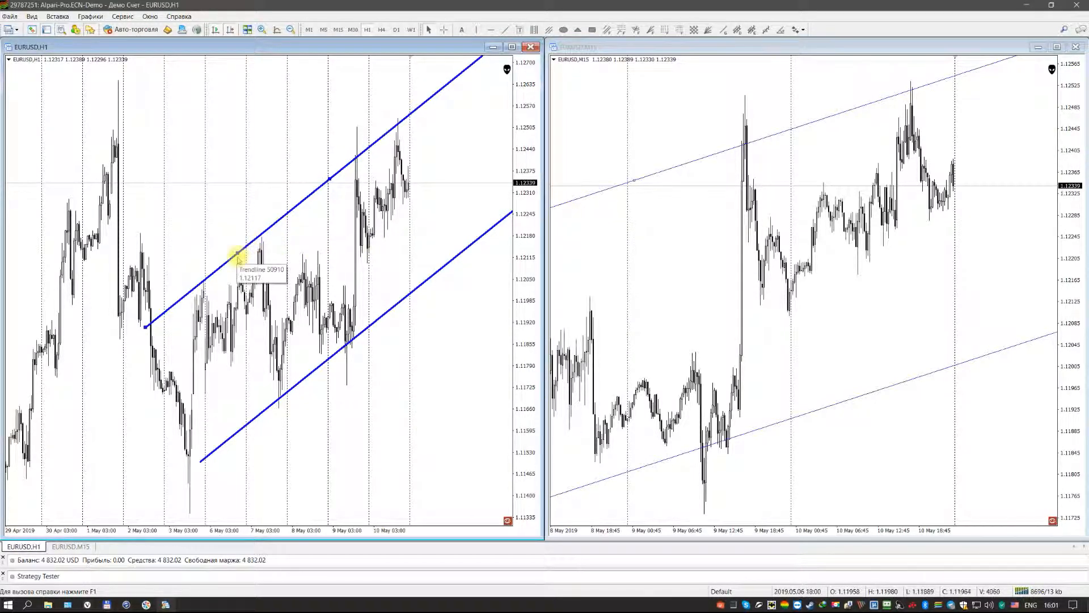
# Tilt the upper channel line and place a horizontal level across the left chart.
pyautogui.moveTo(147, 326)
pyautogui.mouseDown()
pyautogui.moveTo(253, 348)
pyautogui.moveTo(288, 136)
pyautogui.moveTo(313, 160)
pyautogui.mouseUp()
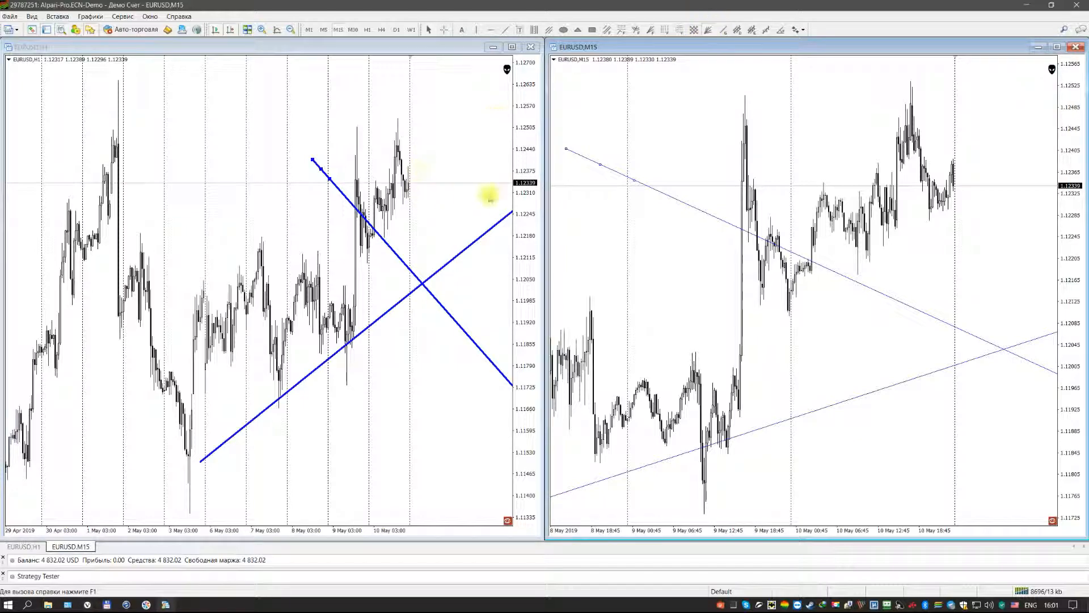
pyautogui.click(707, 30)
pyautogui.click(138, 371)
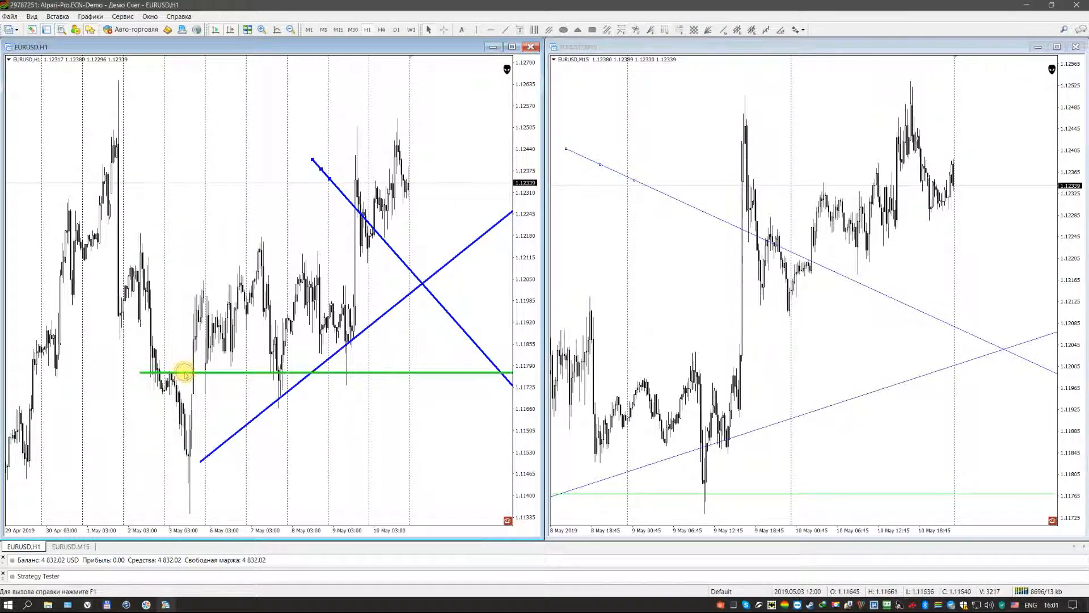
# Draw a Fibonacci fan from the 3 May low and swing its lines upward.
pyautogui.moveTo(183, 372)
pyautogui.mouseDown()
pyautogui.moveTo(183, 336)
pyautogui.moveTo(150, 362)
pyautogui.moveTo(183, 442)
pyautogui.moveTo(188, 509)
pyautogui.mouseUp()
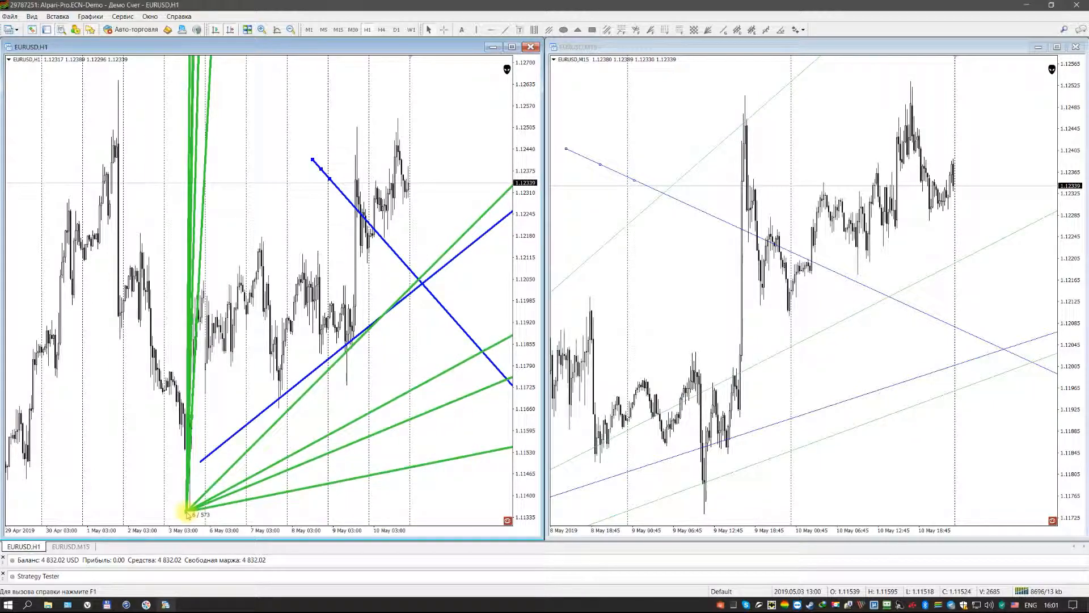
pyautogui.moveTo(188, 415); pyautogui.dragTo(181, 407)
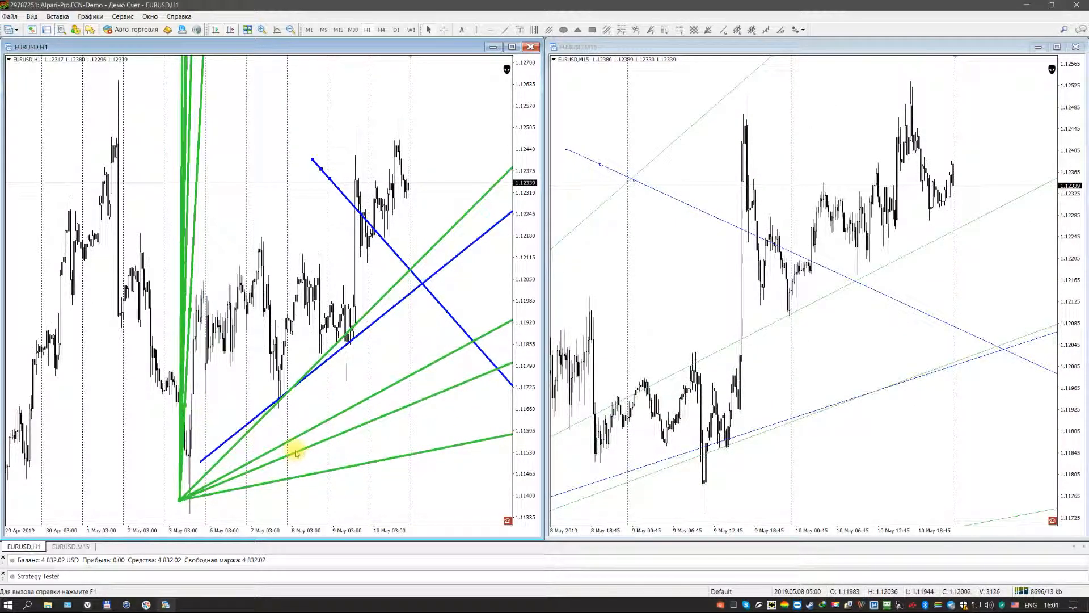
pyautogui.moveTo(296, 453)
pyautogui.mouseDown()
pyautogui.moveTo(271, 344)
pyautogui.moveTo(508, 299)
pyautogui.mouseUp()
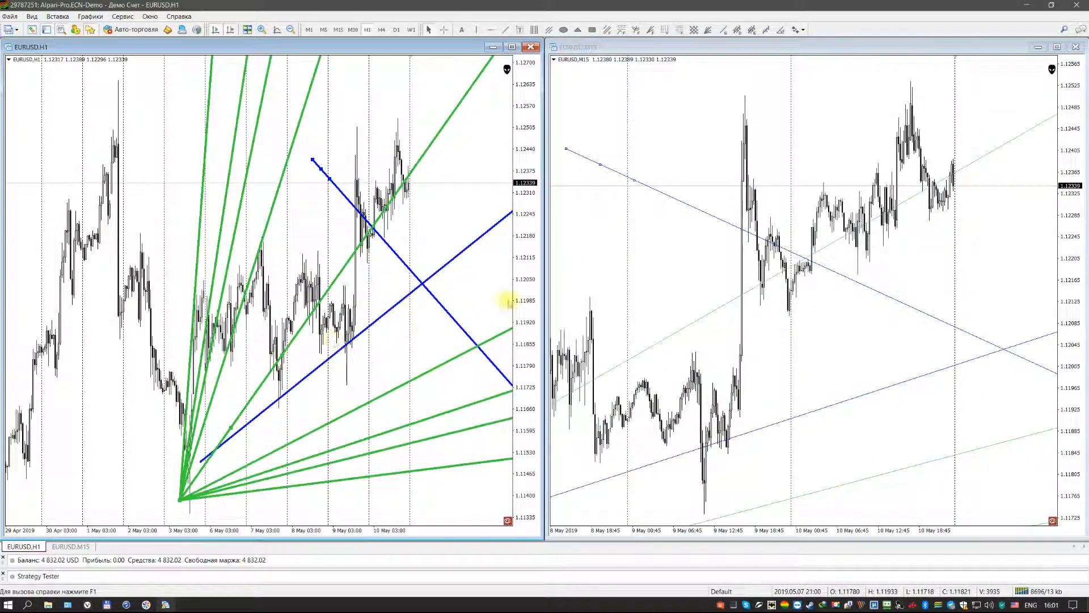
pyautogui.click(644, 260)
# Switch the right chart to the D1 timeframe.
pyautogui.click(397, 29)
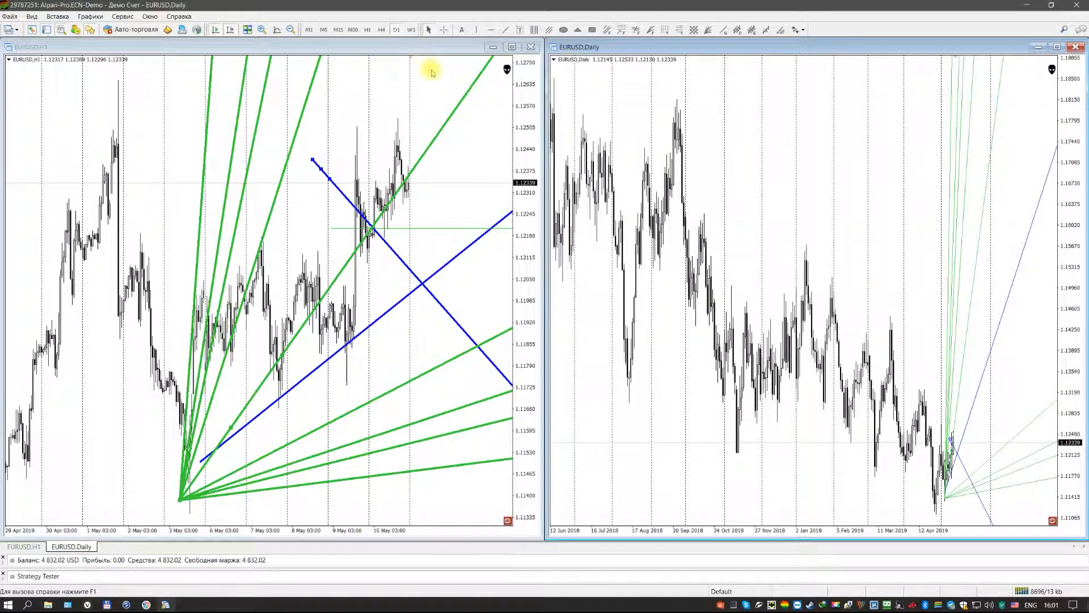